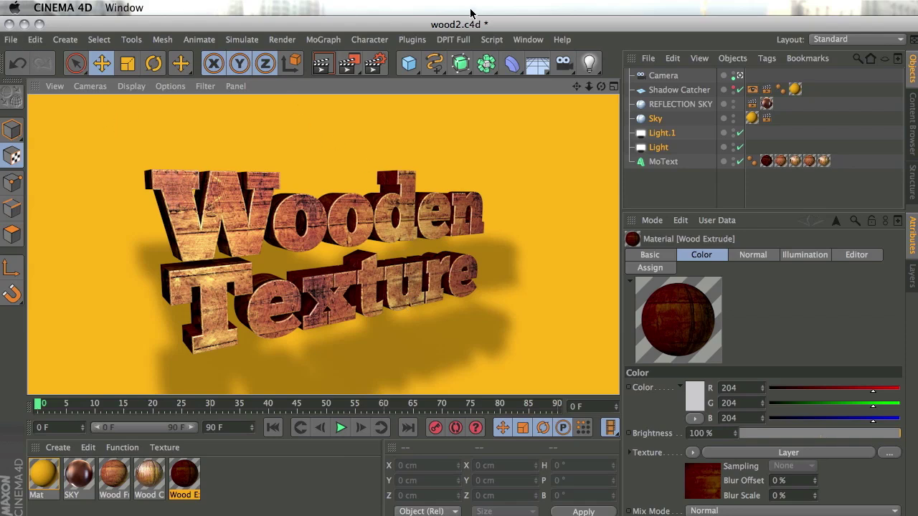
Switch to the open Untitled 5 document and expand its Scened group
left_click(528, 42)
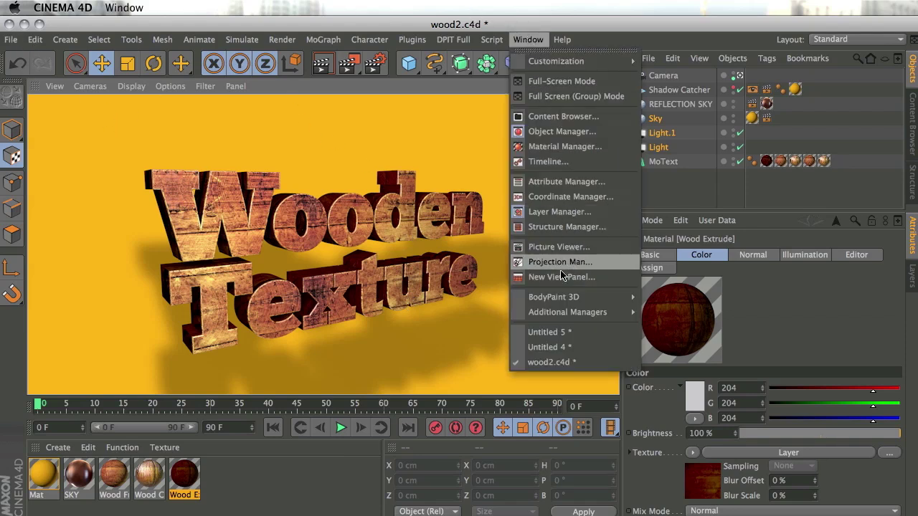
left_click(582, 333)
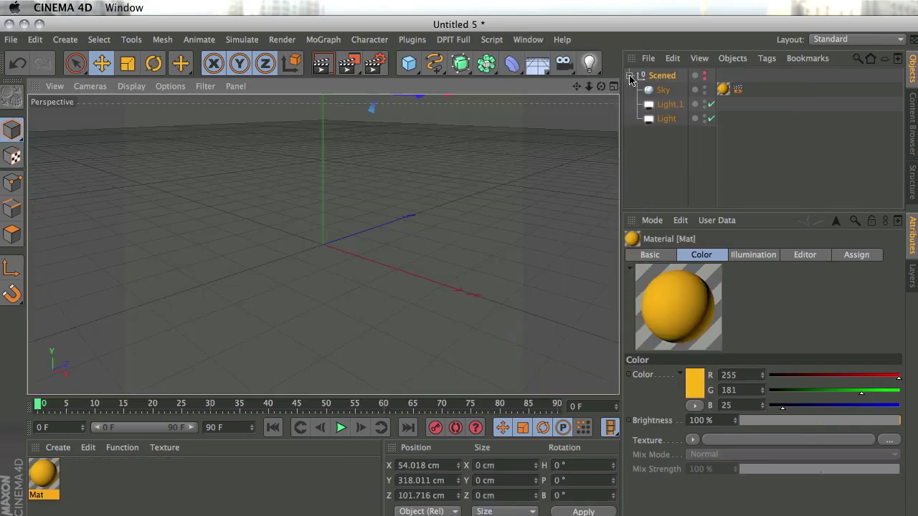
left_click(634, 80)
left_click_drag(485, 233, 328, 294, "alt")
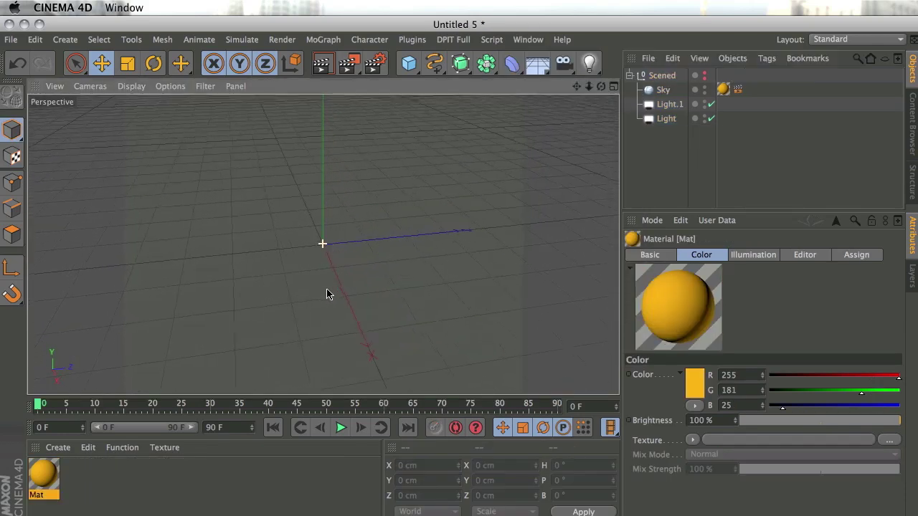
Add a MoGraph MoText object to the scene
left_click(326, 41)
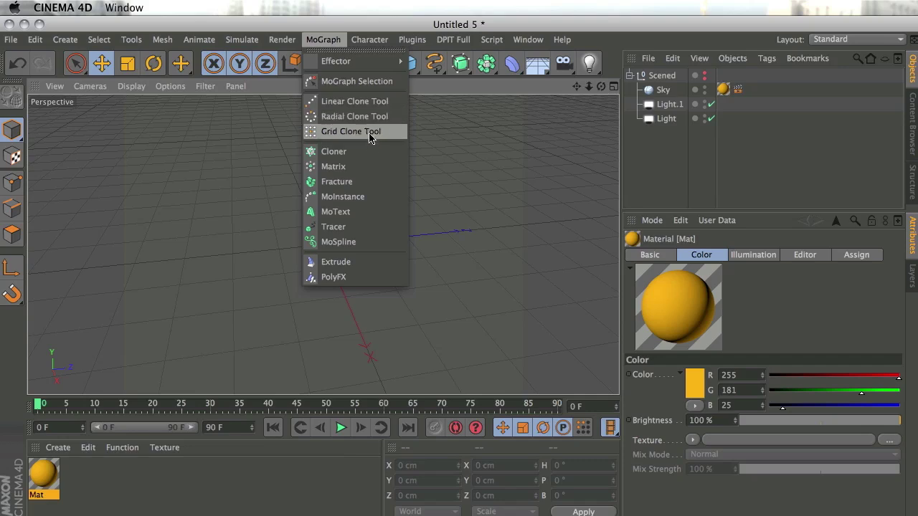
left_click(366, 212)
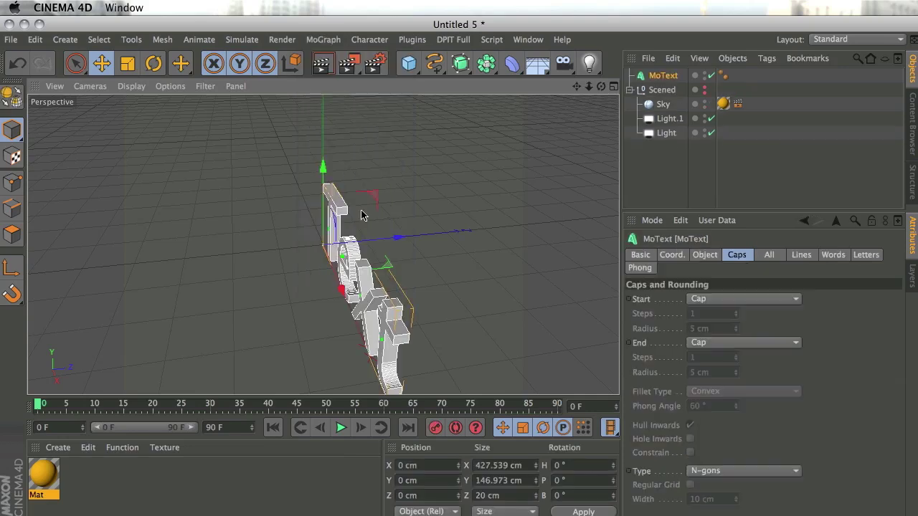
left_click_drag(325, 264, 579, 230, "alt")
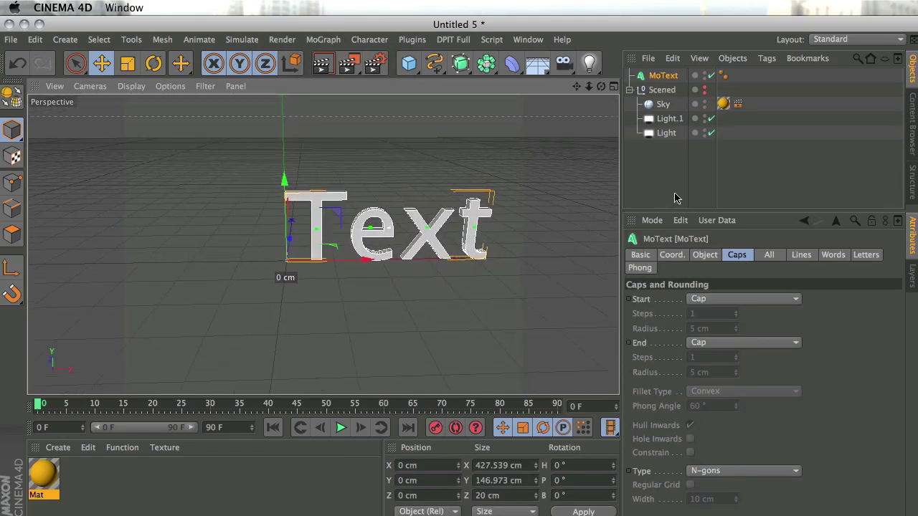
key("super+Tab")
key("super+Tab")
key("super+Tab")
key("super+Tab")
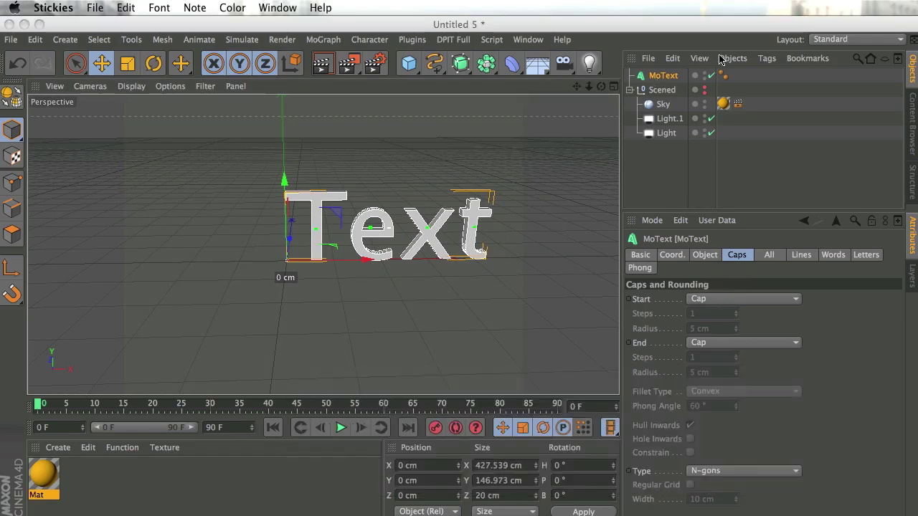
Replace the MoText object's text with "Wooden" and "Texture" on two lines
left_click(668, 74)
left_click(704, 256)
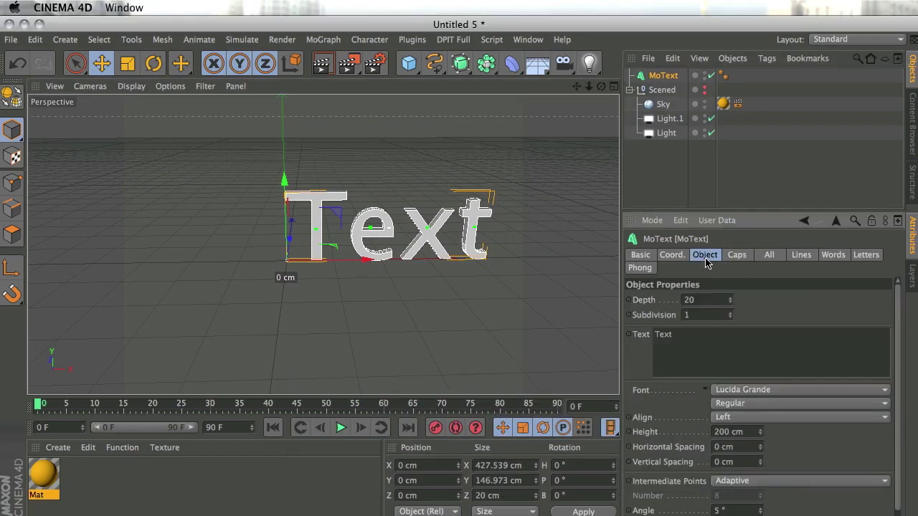
double_click(718, 354)
type("Wooden")
left_click(786, 205)
left_click(469, 237)
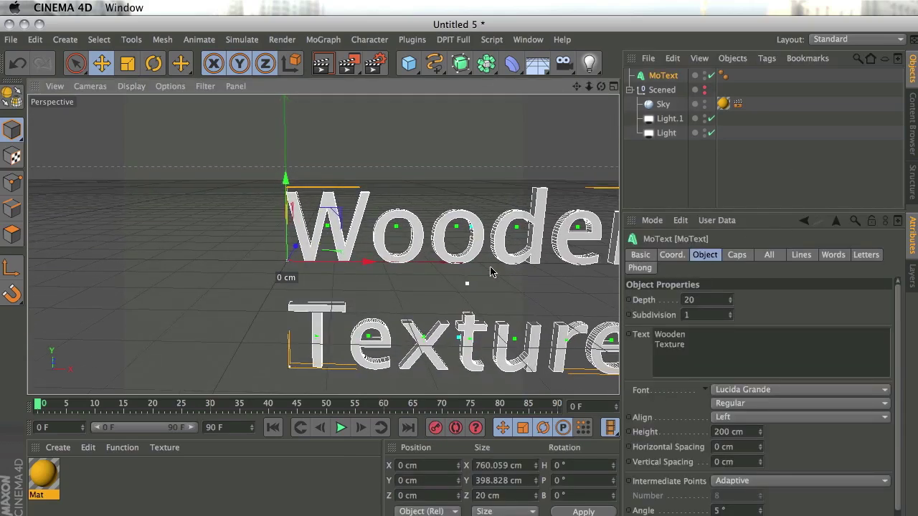
key("o")
Change the MoText font to ChunkFive and tighten the vertical spacing to -67 cm
left_click(768, 394)
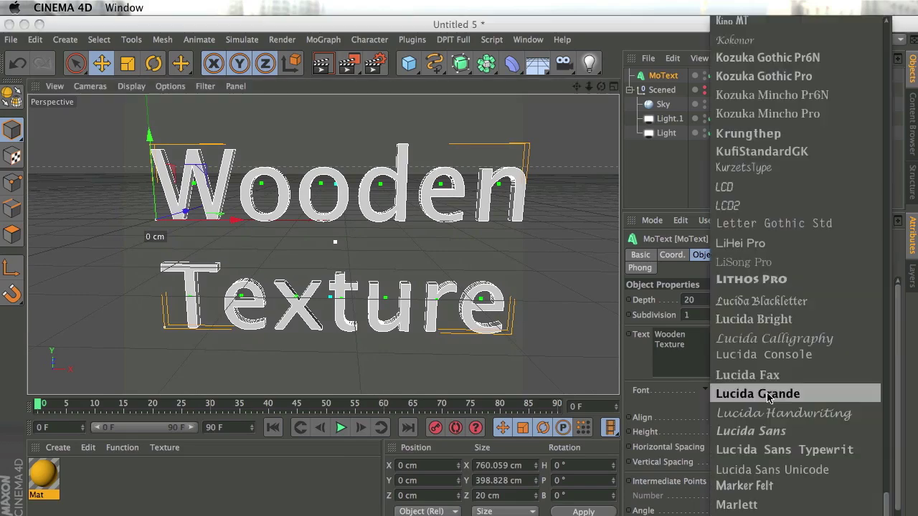
mouse_move(782, 18)
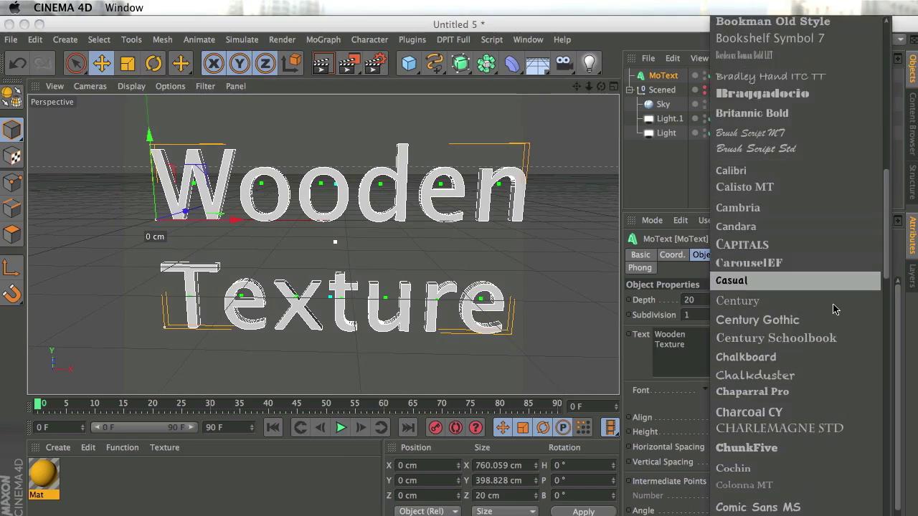
left_click(765, 448)
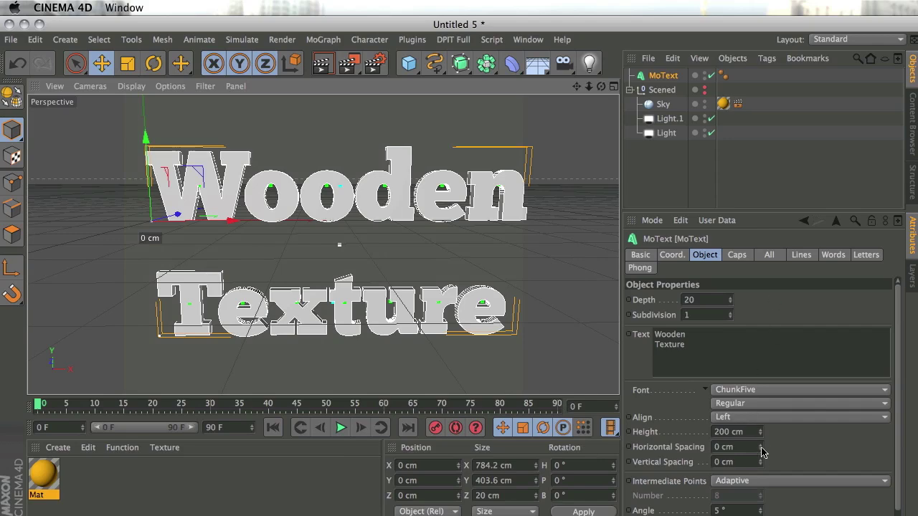
left_click_drag(759, 461, 760, 508)
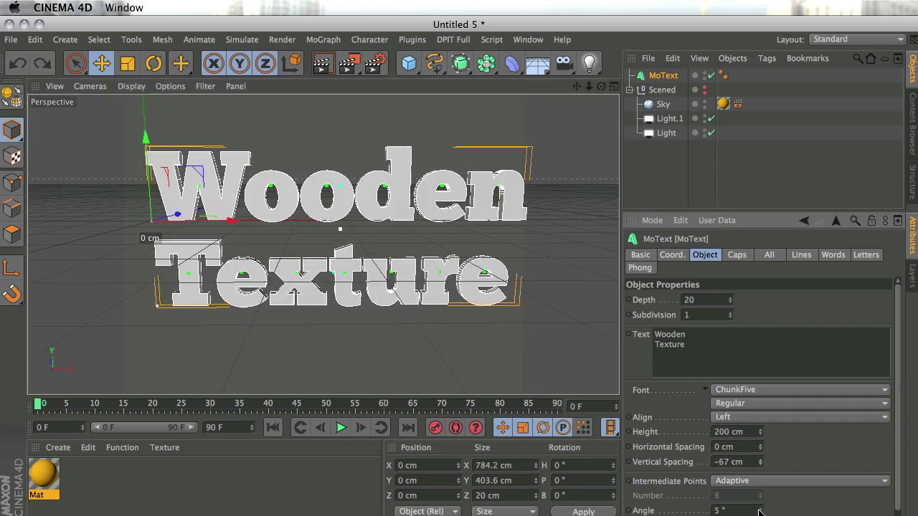
left_click_drag(304, 372, 432, 356, "alt")
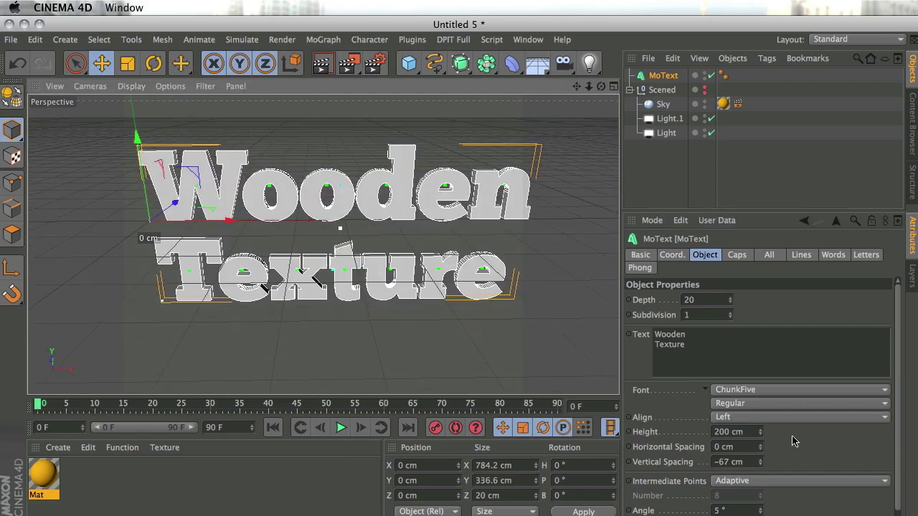
Set the text alignment to Middle and increase the MoText depth to 69
left_click(785, 416)
left_click(763, 445)
left_click_drag(287, 345, 441, 329, "alt")
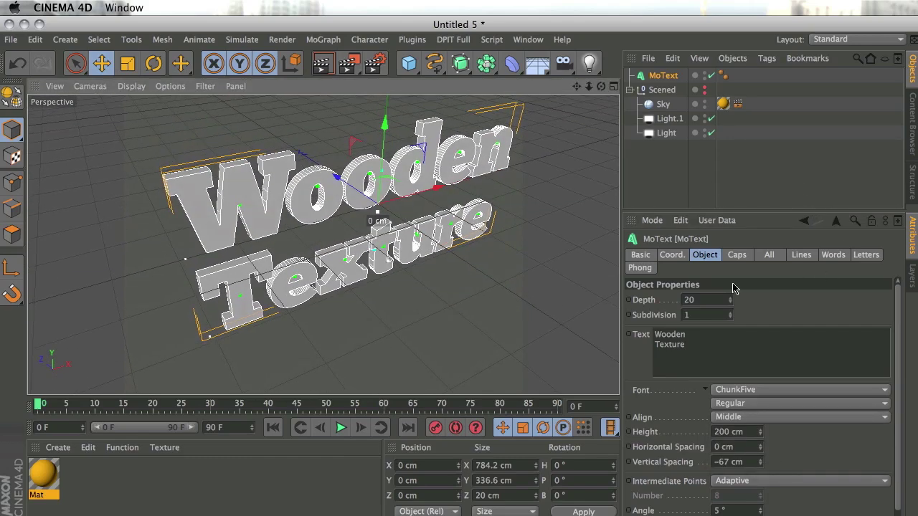
left_click_drag(731, 301, 740, 256)
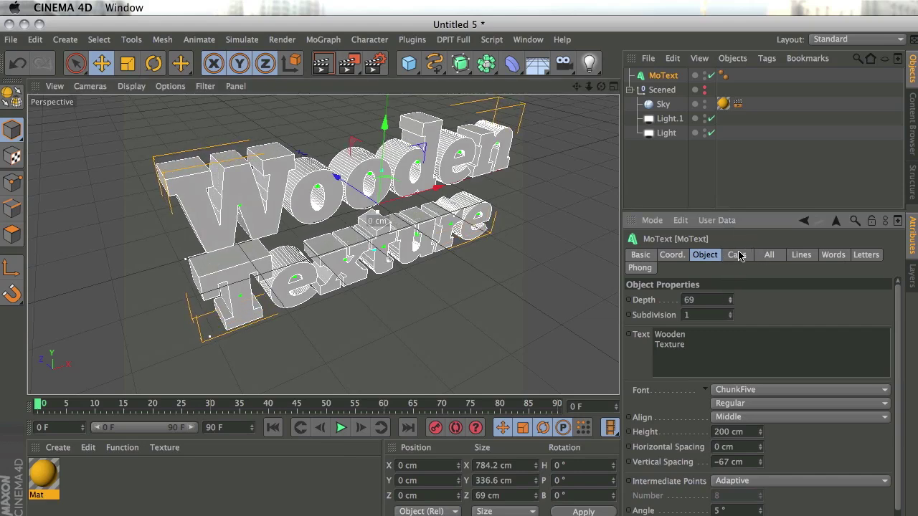
Set both the start and end caps of the MoText to Fillet Cap
left_click(736, 257)
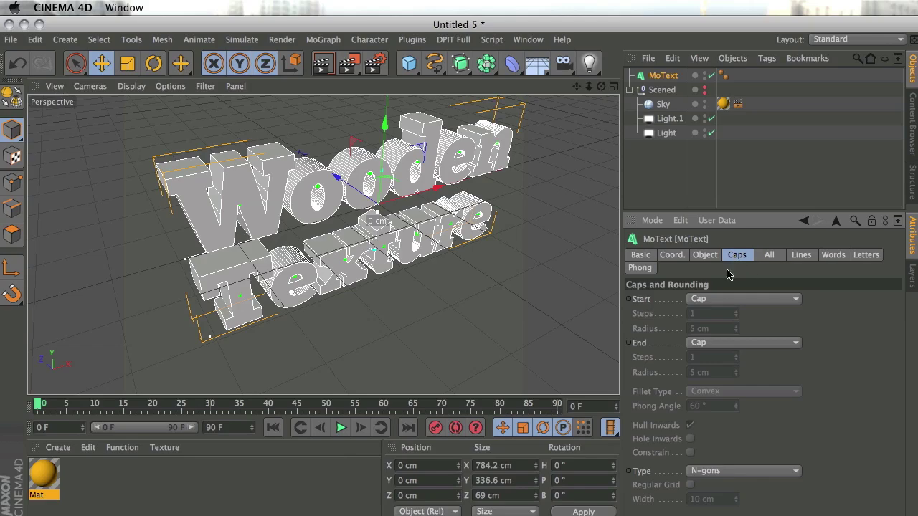
left_click(724, 298)
left_click(734, 359)
left_click(752, 343)
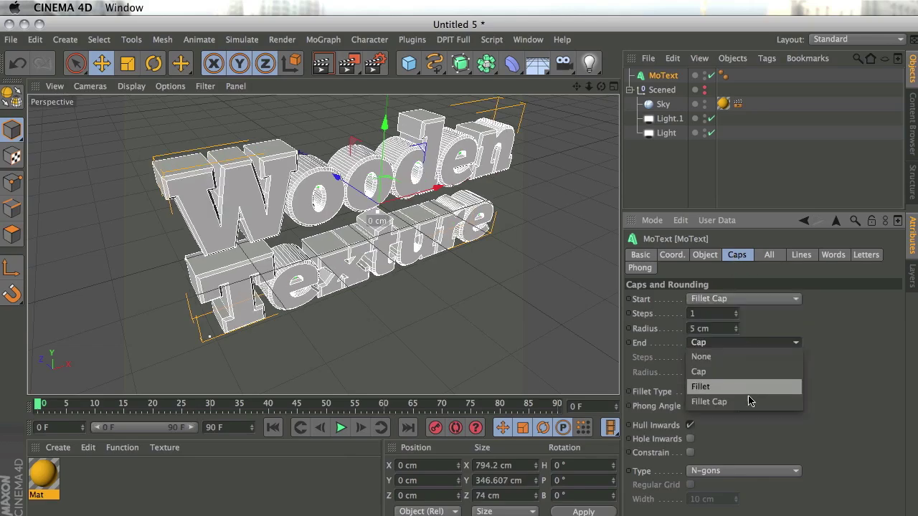
left_click(749, 400)
left_click_drag(579, 306, 193, 213, "alt")
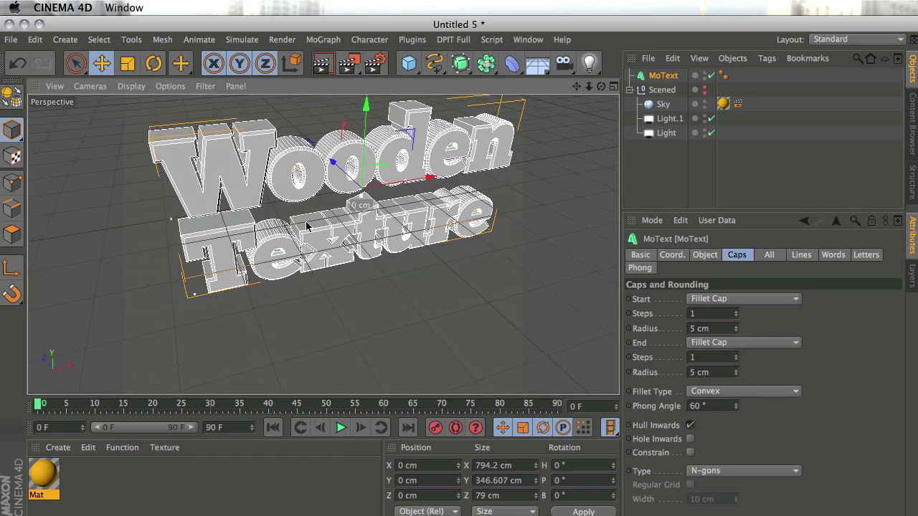
left_click_drag(307, 226, 316, 206, "alt")
left_click_drag(397, 245, 448, 286, "alt")
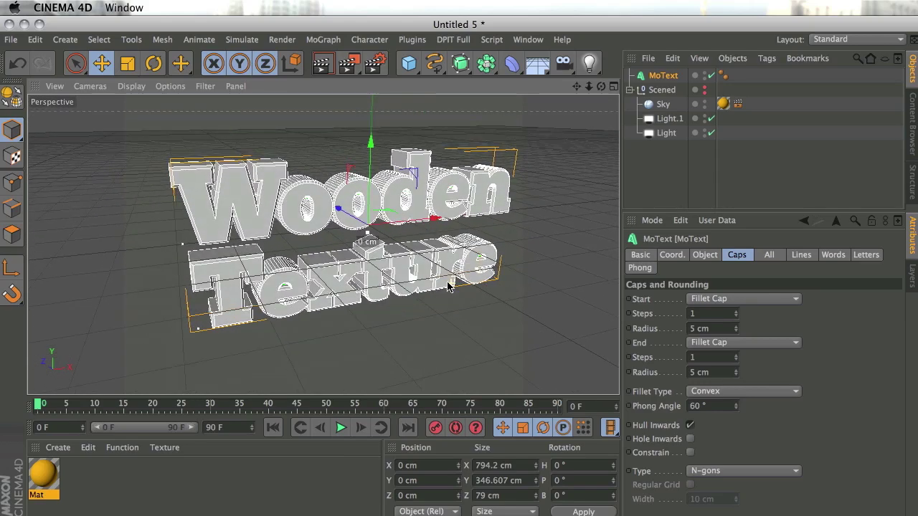
Give the start and end fillets of the MoText 5 steps and a 2 cm radius each
left_click(702, 315)
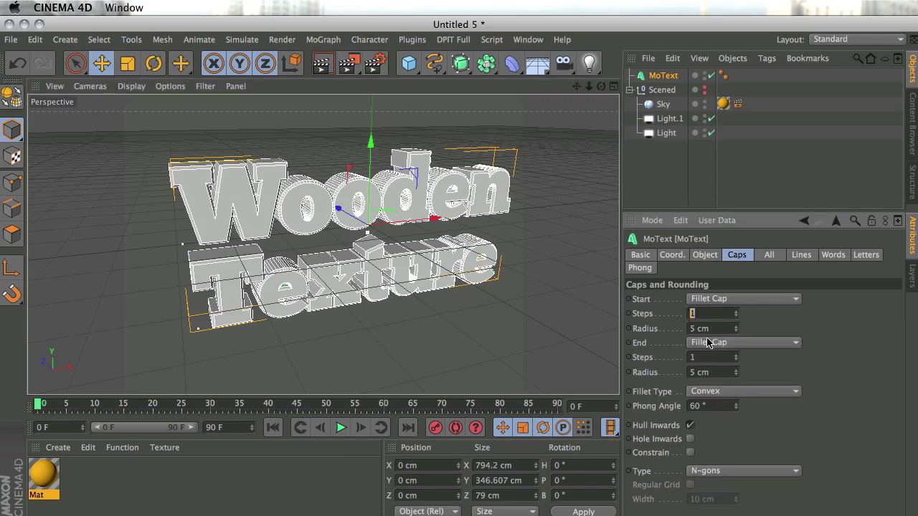
type("5")
key("Tab")
type("2")
key("Tab")
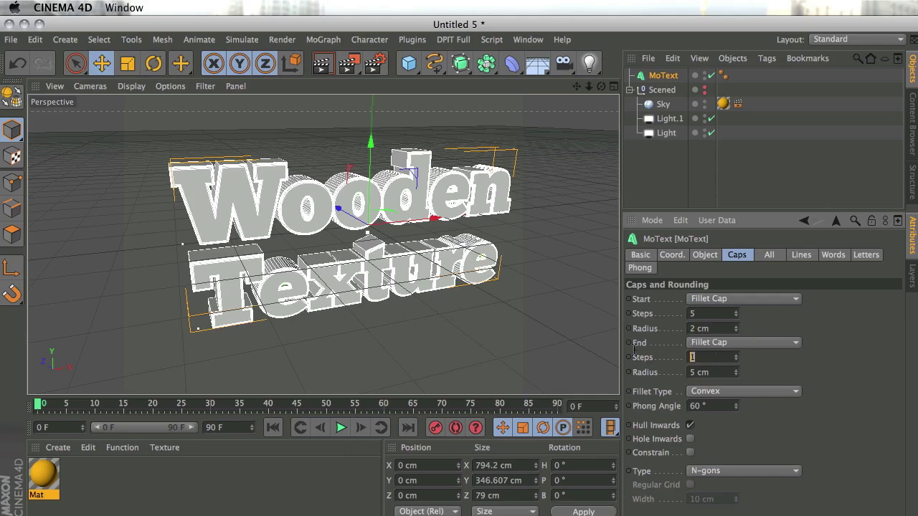
type("5")
key("Tab")
type("2")
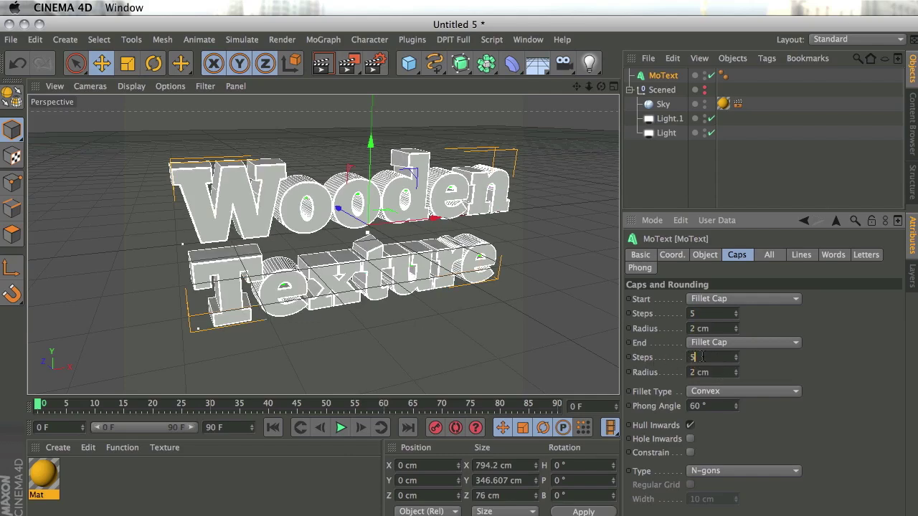
key("Return")
left_click(679, 185)
Turn the visibility of the Scened group back on
left_click_drag(322, 275, 426, 123, "alt")
left_click(382, 267)
left_click(404, 301)
left_click_drag(413, 258, 437, 266, "alt")
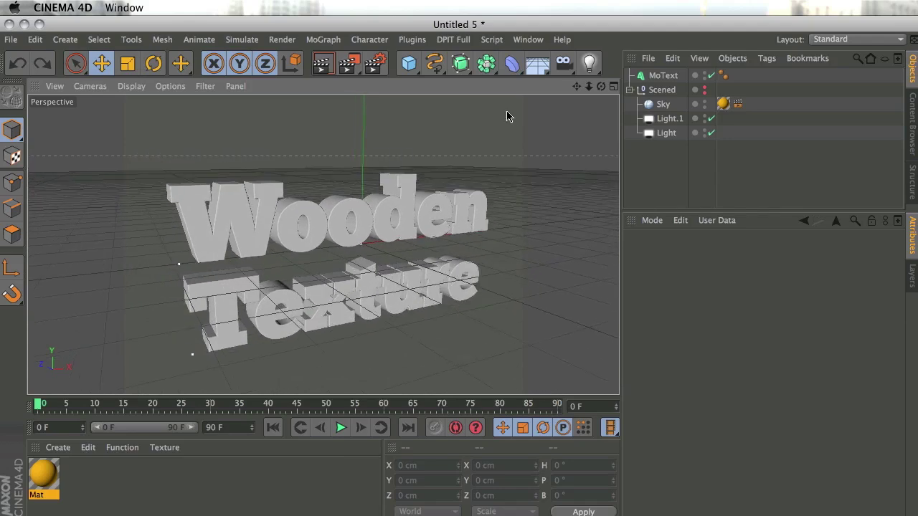
left_click_drag(345, 236, 404, 115, "alt")
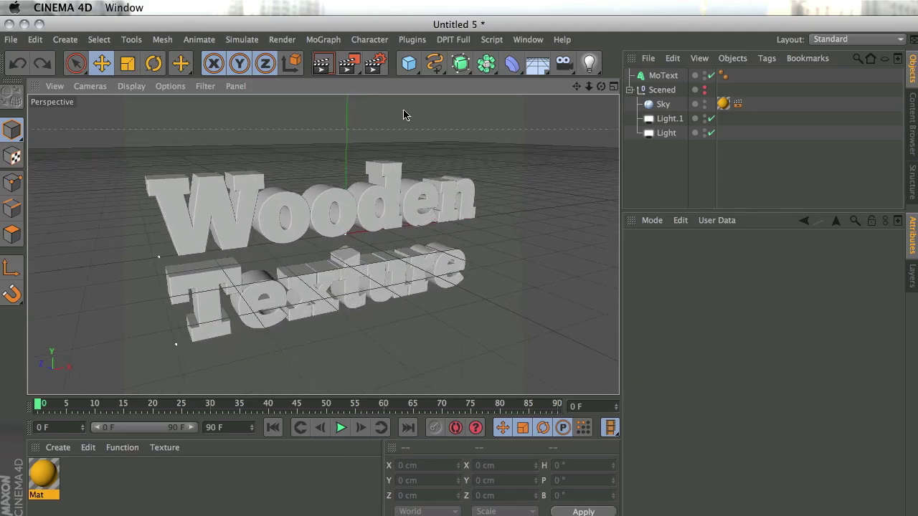
left_click(704, 90)
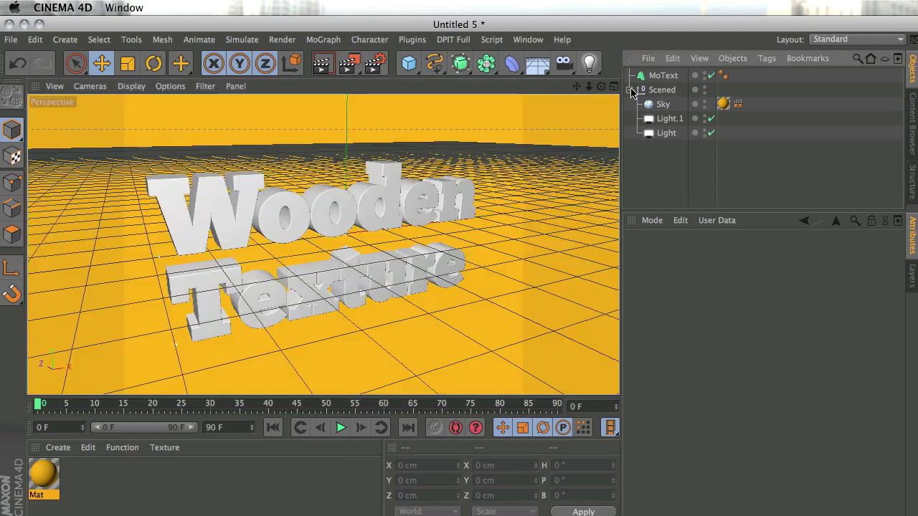
Hide the Sky object inside the Scened group
left_click(632, 91)
left_click(653, 91)
left_click(626, 95)
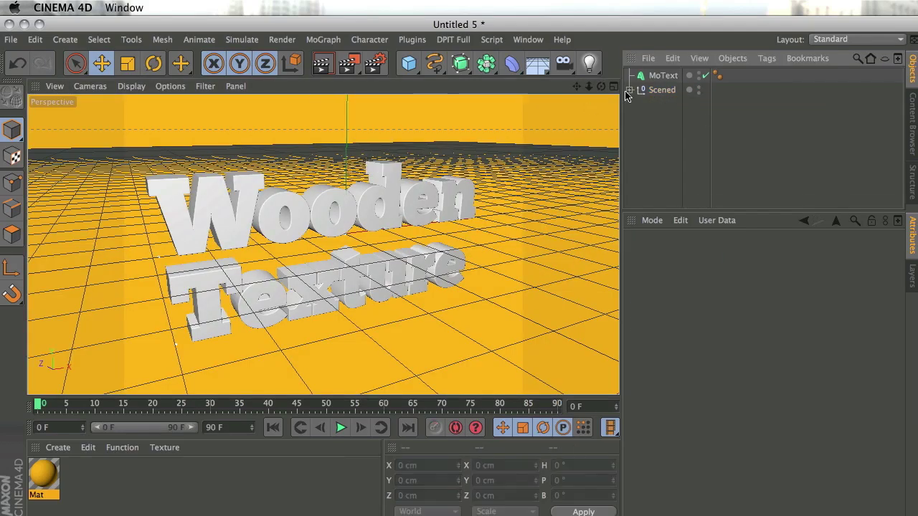
left_click(629, 91)
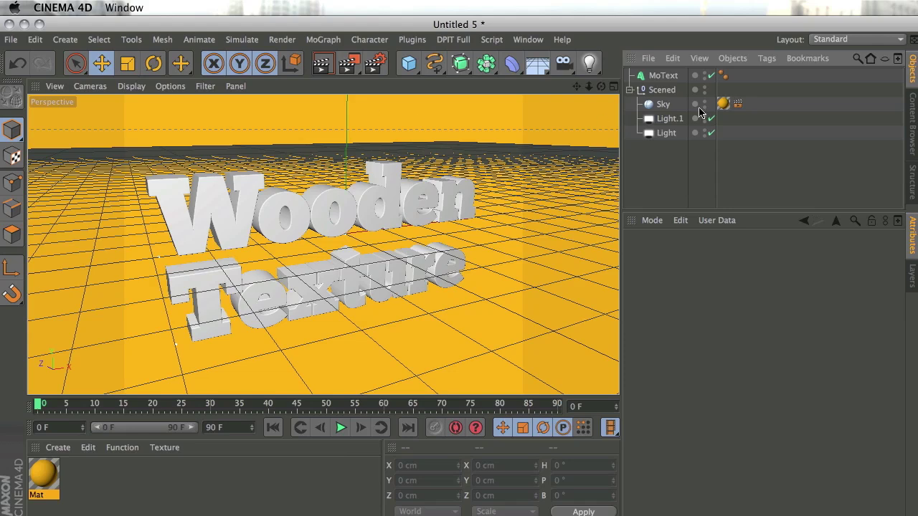
left_click(658, 105)
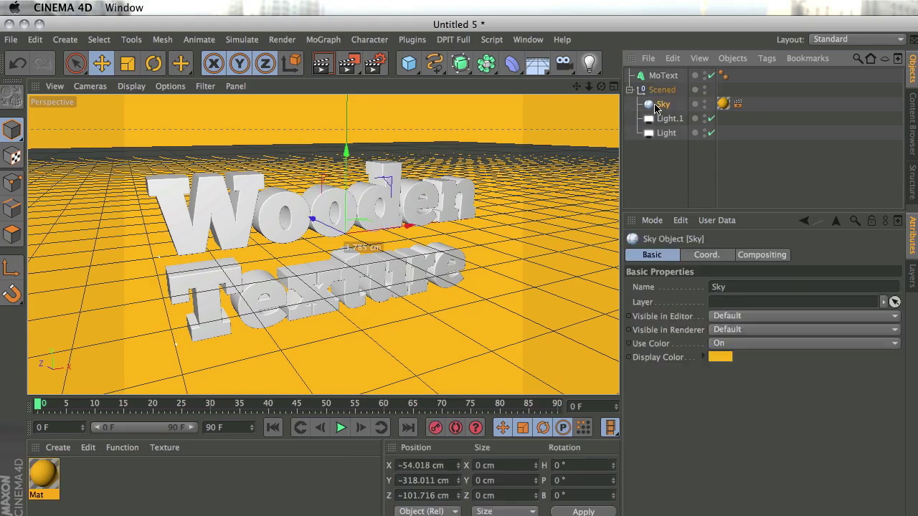
left_click(703, 104)
left_click(686, 152)
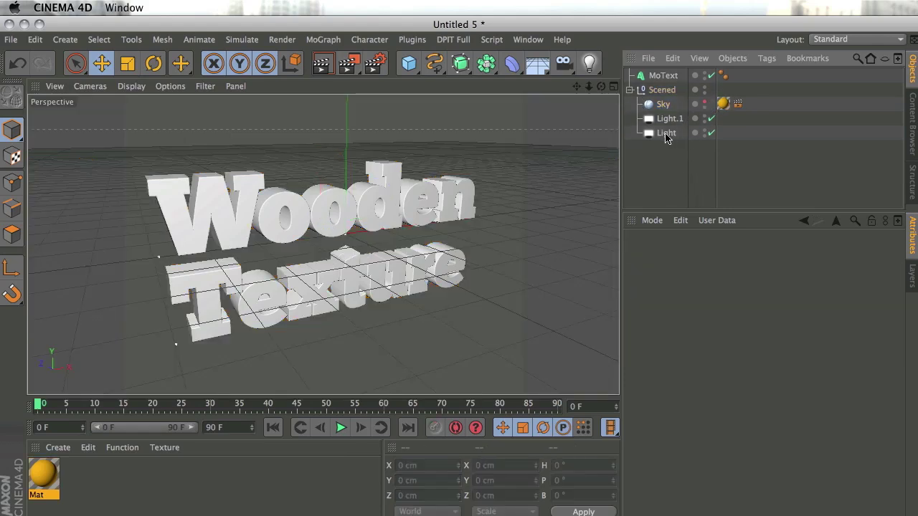
Examine the placement and general settings of the two area lights, Light.1 and Light
left_click(670, 119)
left_click_drag(337, 215, 463, 276, "alt")
scroll(463, 219, "down", 5)
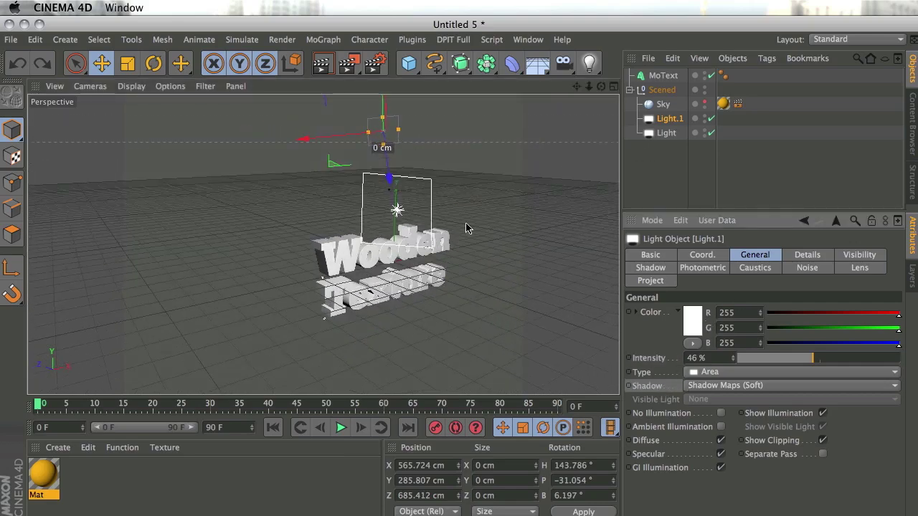
left_click_drag(466, 228, 248, 269, "alt")
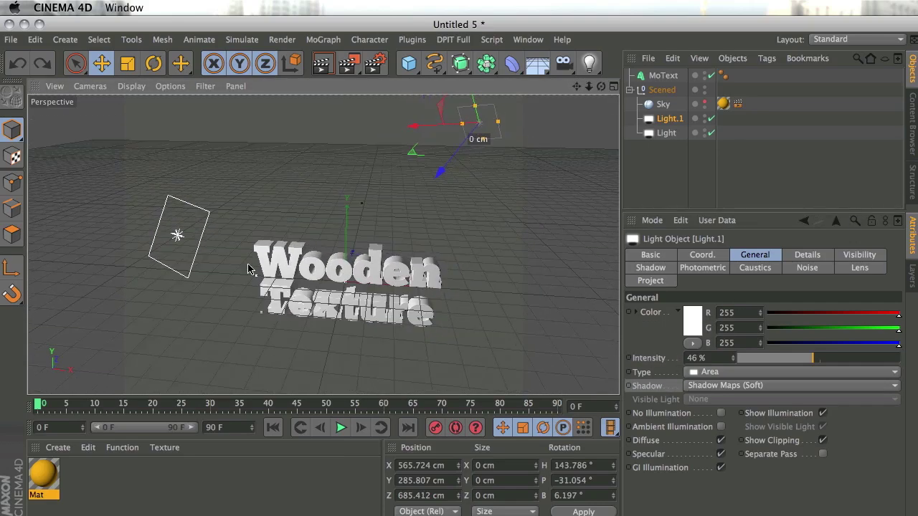
left_click(177, 239)
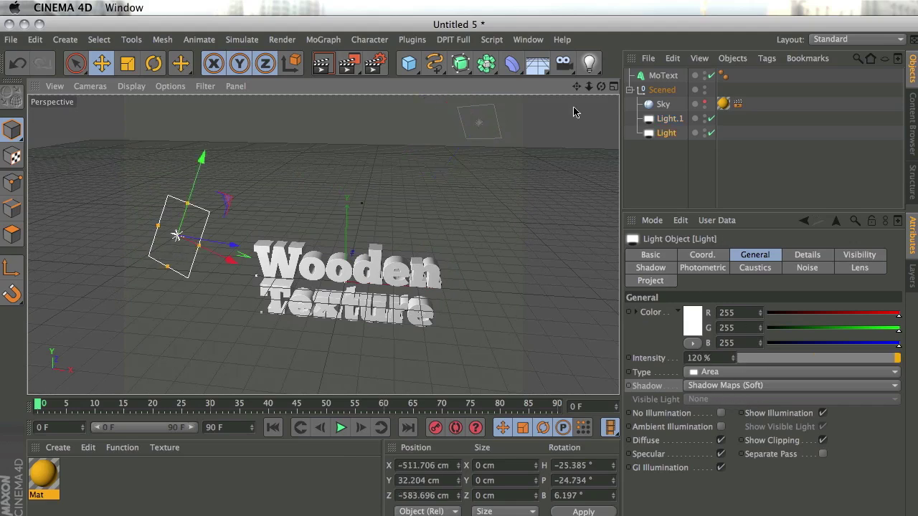
left_click(481, 129)
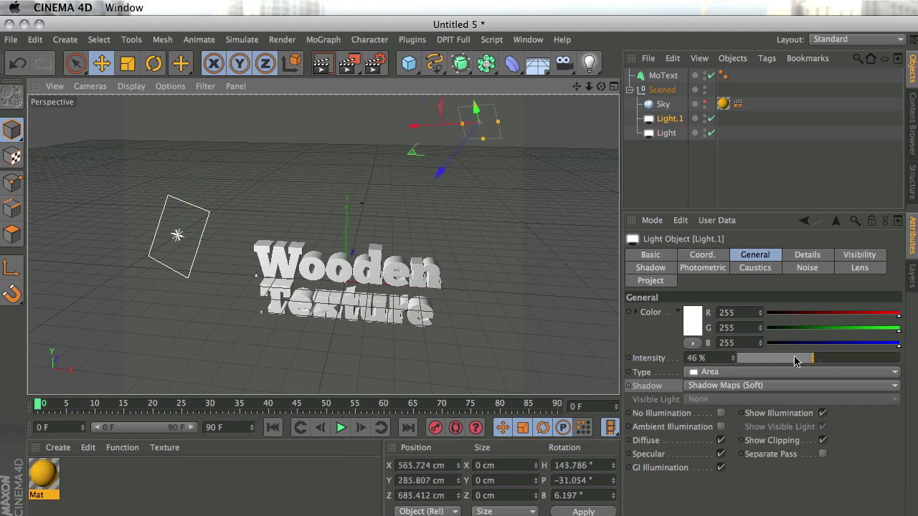
left_click(542, 209)
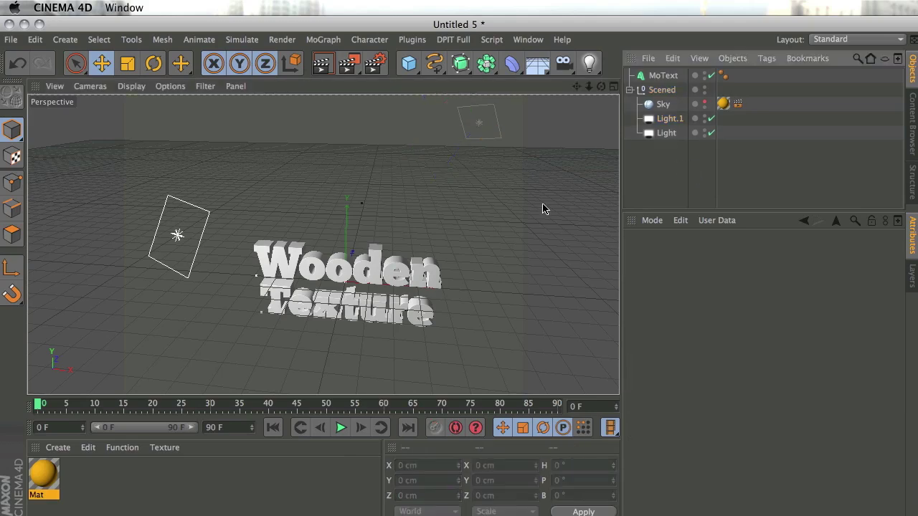
Render a preview of the lit text in the perspective view from a closer, angled viewpoint
left_click_drag(542, 209, 434, 318, "alt")
mouse_move(434, 318)
right_mouse_down("alt")
mouse_move(477, 308)
mouse_move(435, 300)
right_mouse_up("alt")
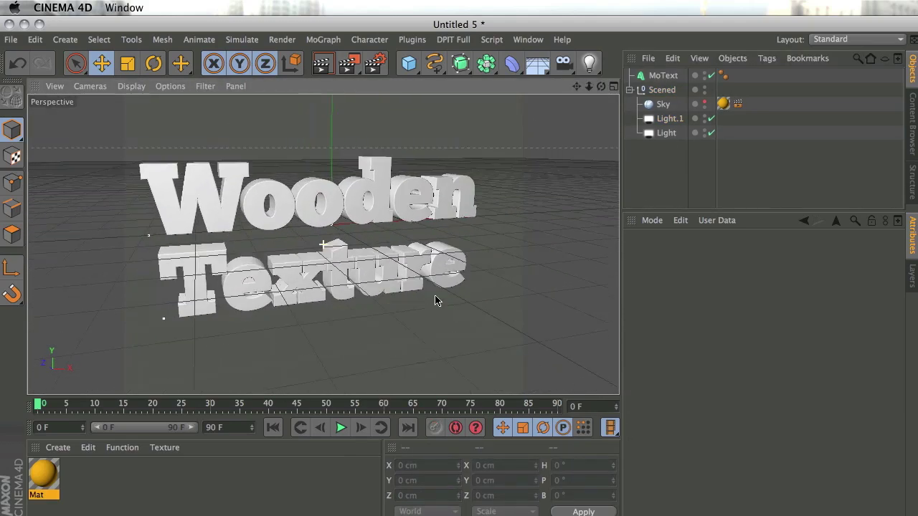
mouse_move(435, 300)
left_mouse_down("alt")
mouse_move(459, 299)
mouse_move(463, 312)
mouse_move(467, 293)
mouse_move(452, 293)
left_mouse_up("alt")
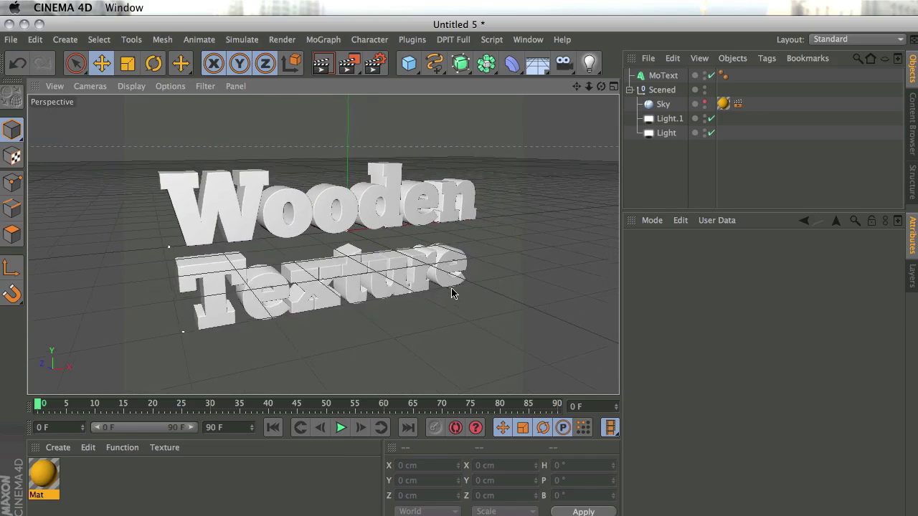
key("super+r")
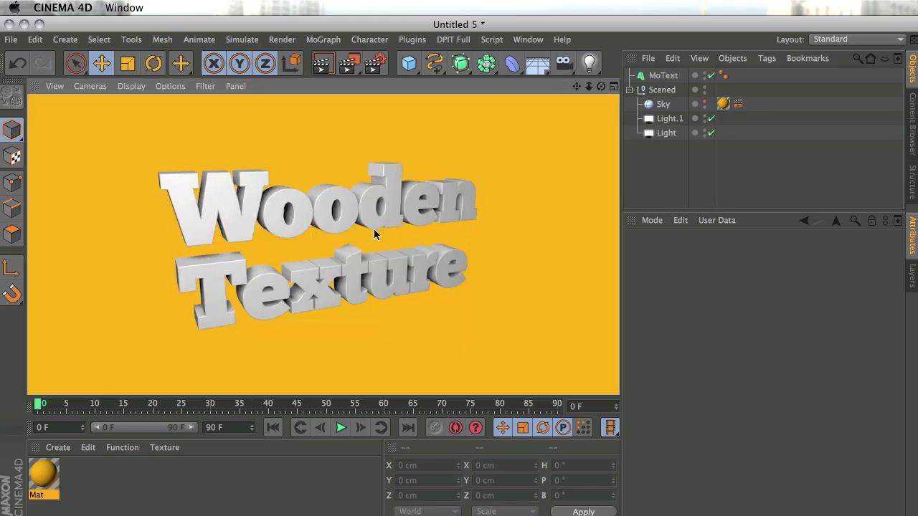
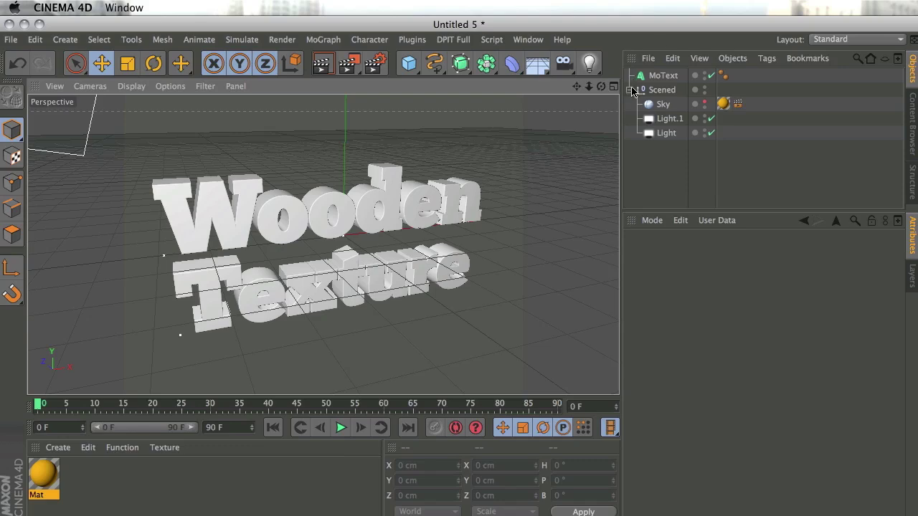
Collapse the Scened group and hide it in both the editor and the renderer
left_click(628, 90)
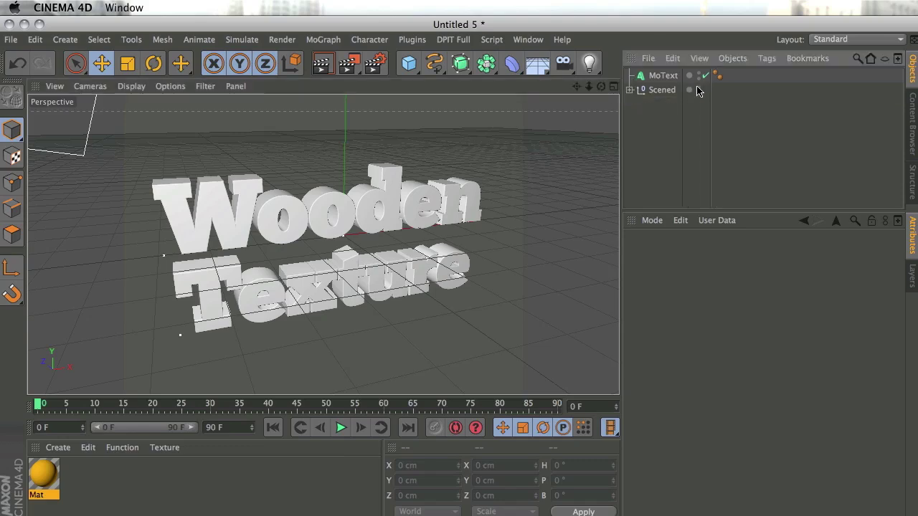
double_click(699, 90)
left_click_drag(406, 322, 430, 285, "alt")
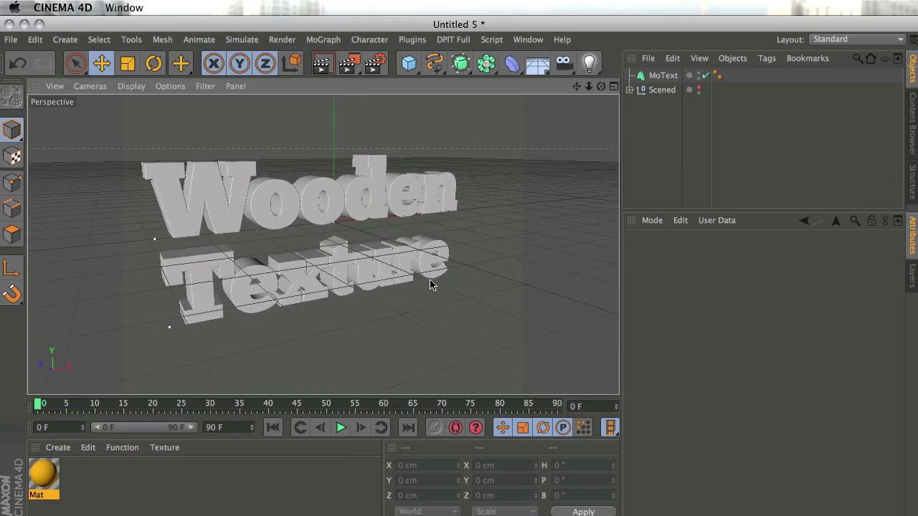
Render a preview of the finished wooden text in wood2.c4d as reference, and return to the Untitled 5 scene
left_click(536, 45)
left_click(582, 362)
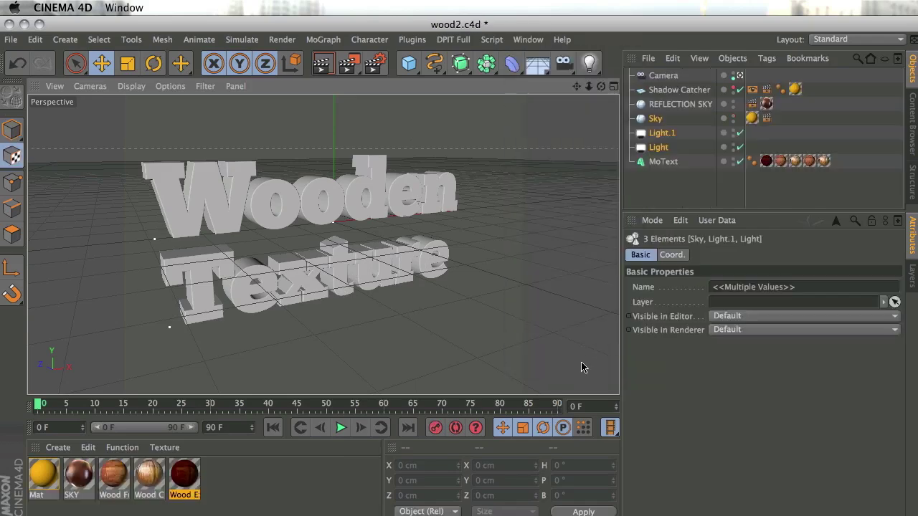
key("ctrl+r")
key("ctrl+r")
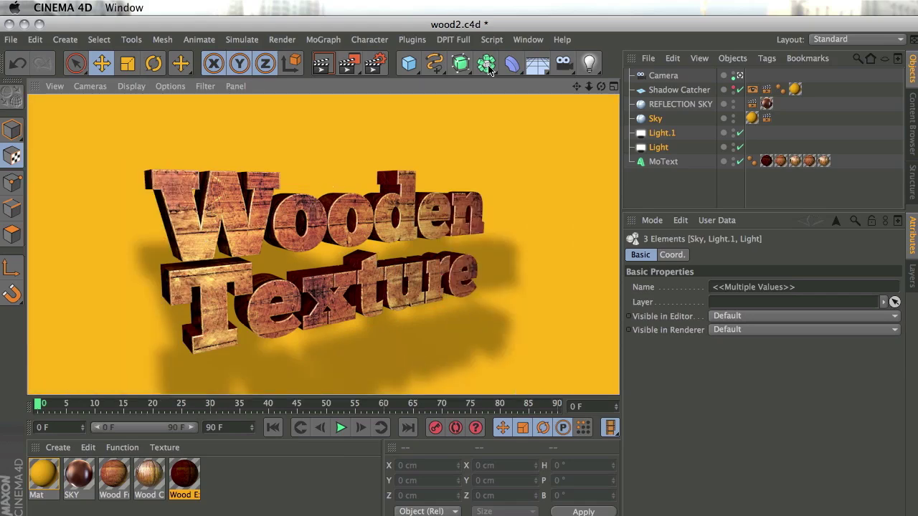
left_click(529, 40)
left_click(588, 332)
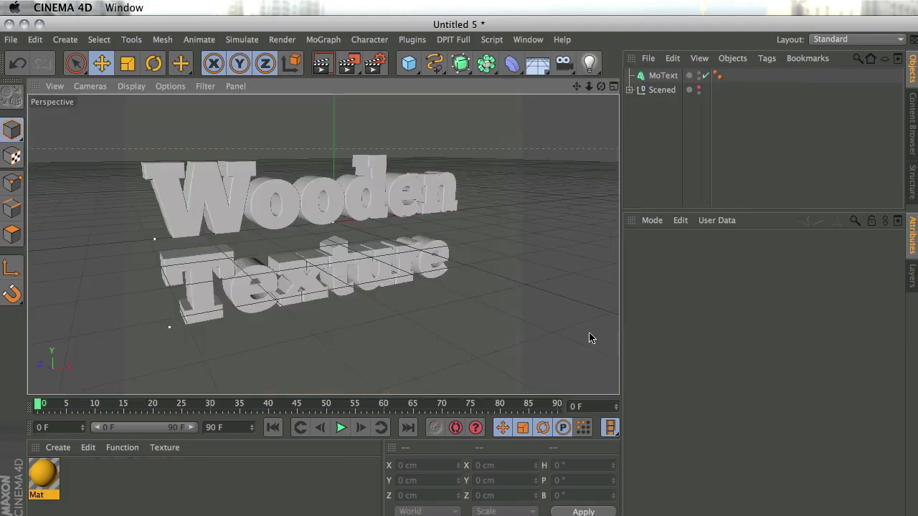
Switch to Chrome and examine the "Local Texture: Three by One" wood photo and its description on deviantART
key("super+Tab")
key("super+Tab")
key("super+Tab")
key("super+Tab")
key("super+Tab")
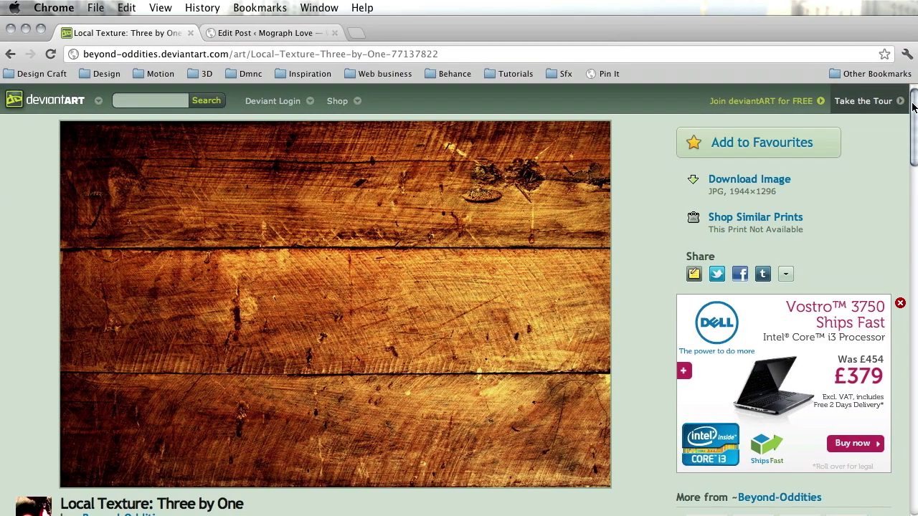
scroll(914, 107, "down", 1)
scroll(914, 107, "up", 1)
scroll(868, 100, "down", 1)
scroll(459, 300, "up", 1)
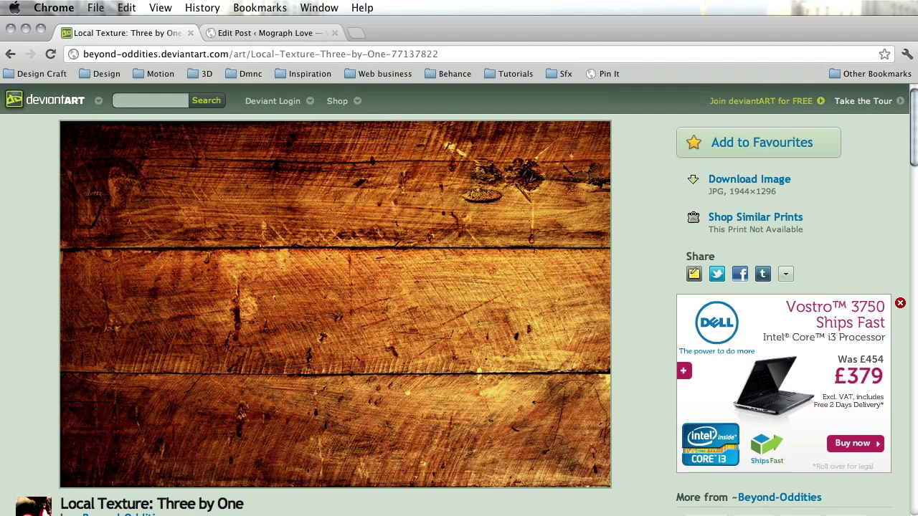
scroll(892, 127, "down", 5)
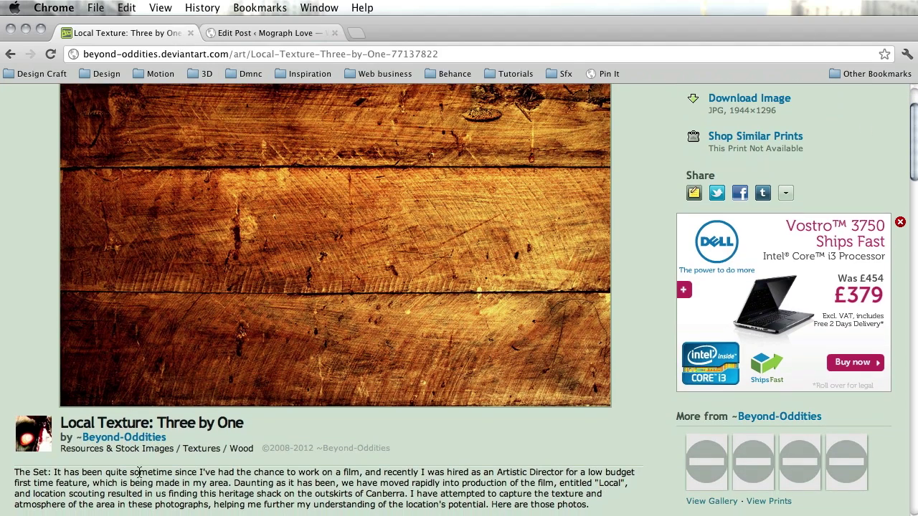
scroll(913, 137, "up", 1)
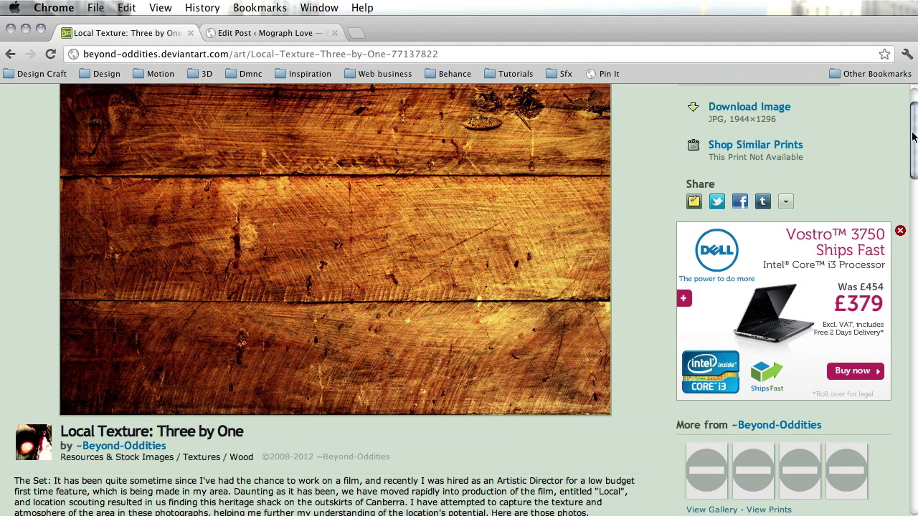
left_click_drag(912, 137, 913, 115)
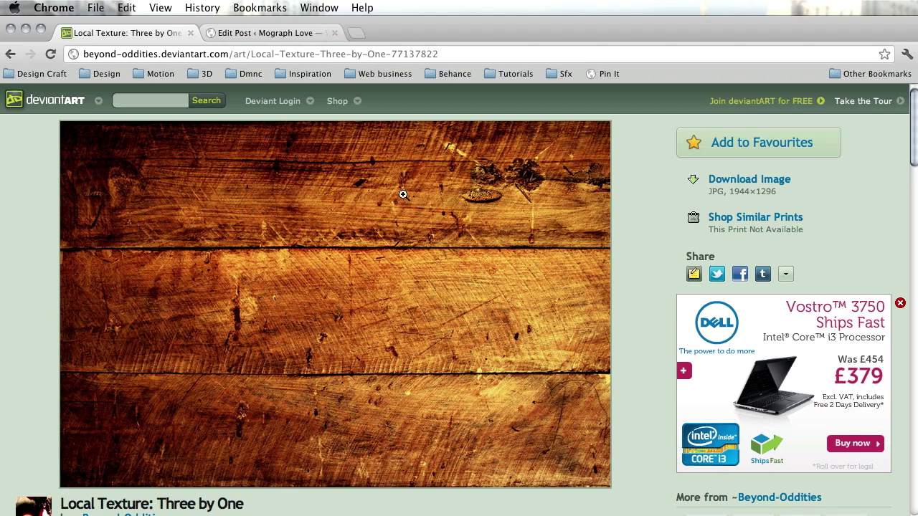
mouse_move(551, 31)
left_mouse_down()
mouse_move(545, 36)
mouse_move(557, 29)
left_mouse_up()
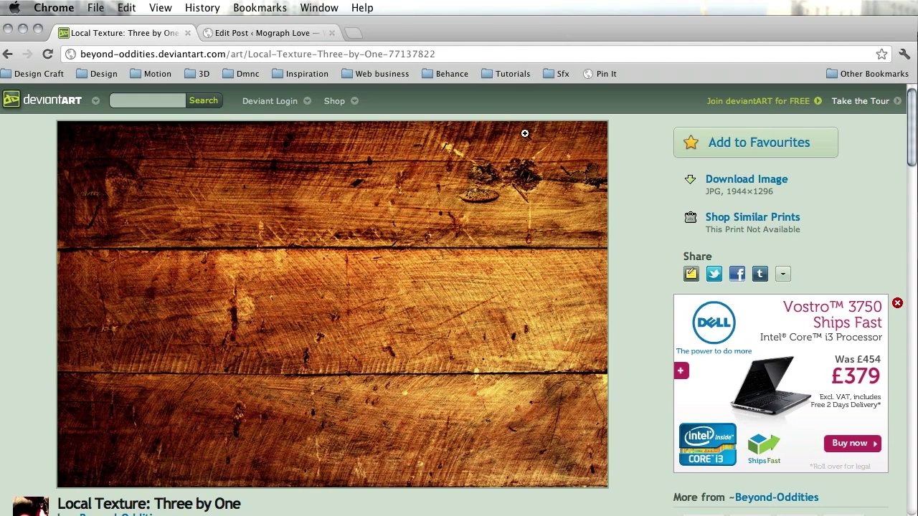
Switch to Photoshop and open Local_Texture__Three_by_One_by_Beyond_Oddities.jpg from the tex folder inside Tut3 Wood
mouse_move(628, 412)
left_click(861, 421)
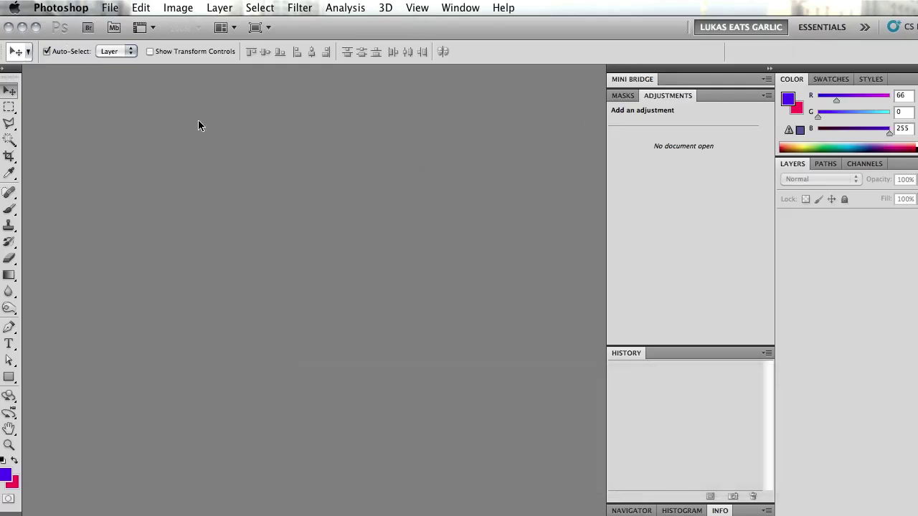
key("super+o")
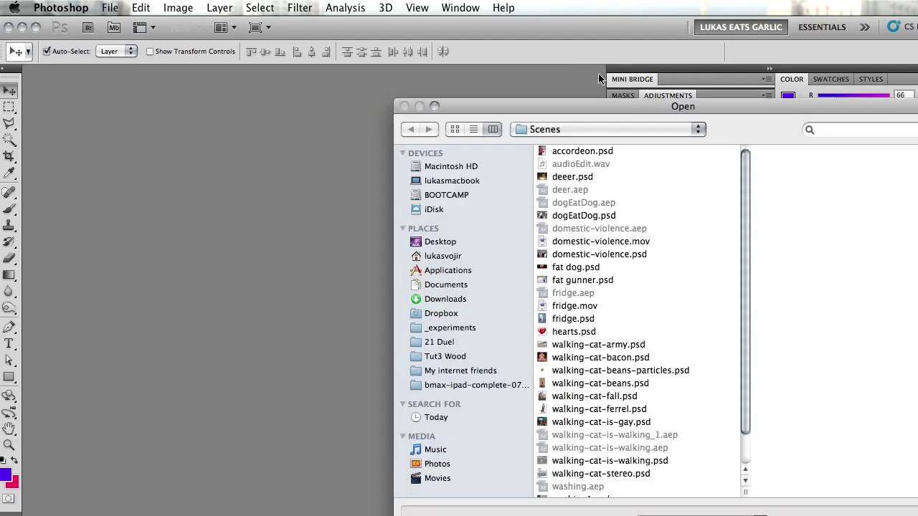
left_click_drag(573, 106, 167, 94)
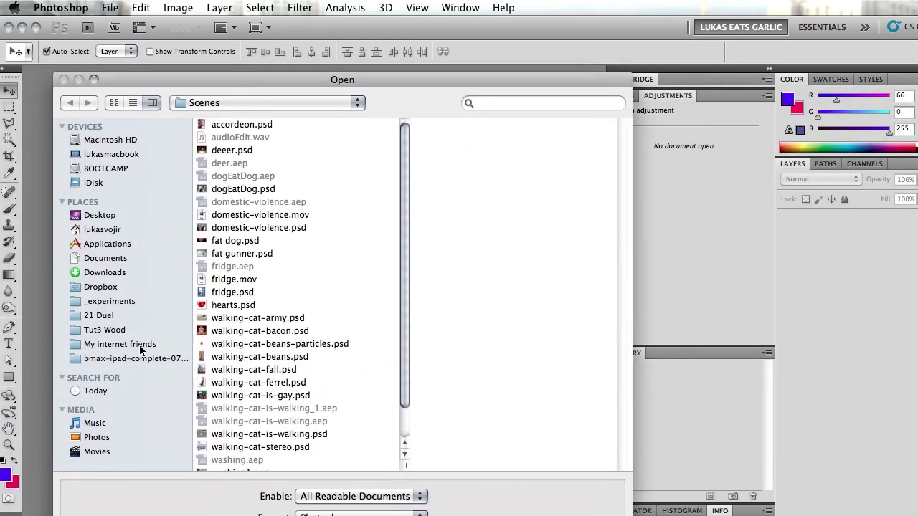
left_click(119, 330)
left_click_drag(308, 72, 179, 43)
left_click(128, 92)
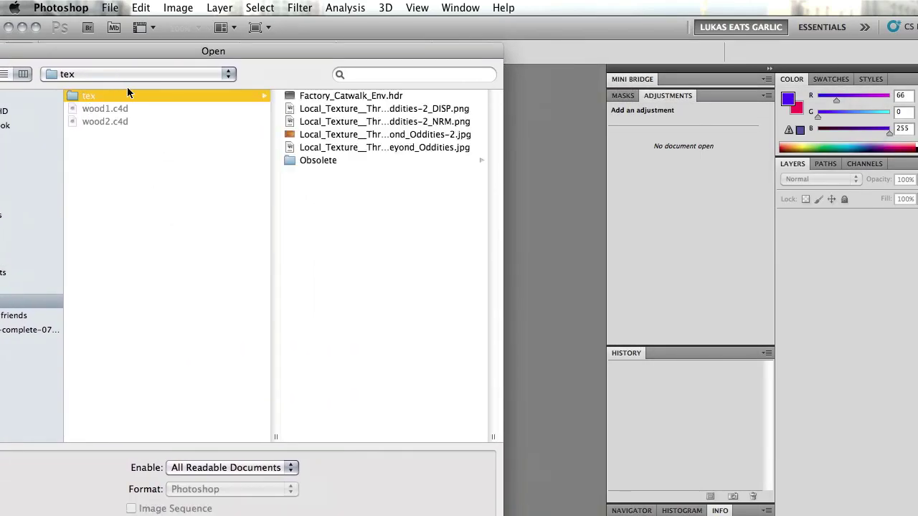
left_click(439, 148)
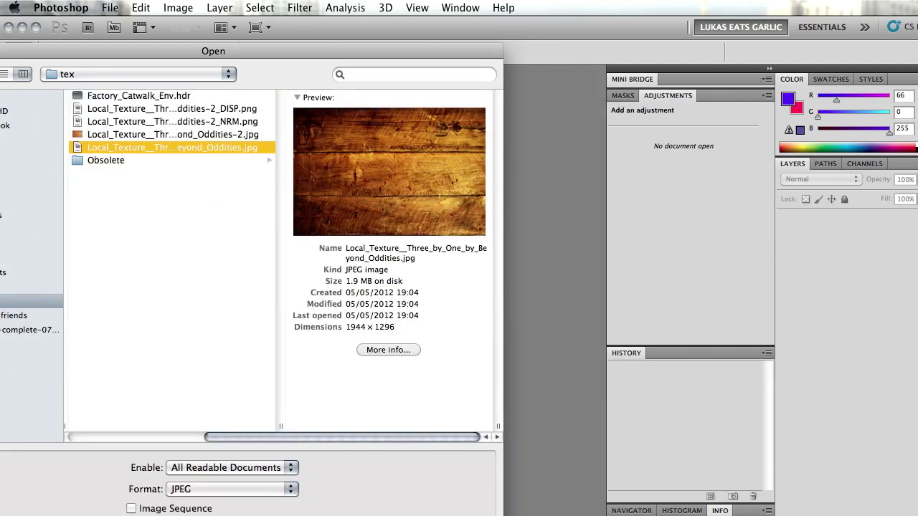
key("Return")
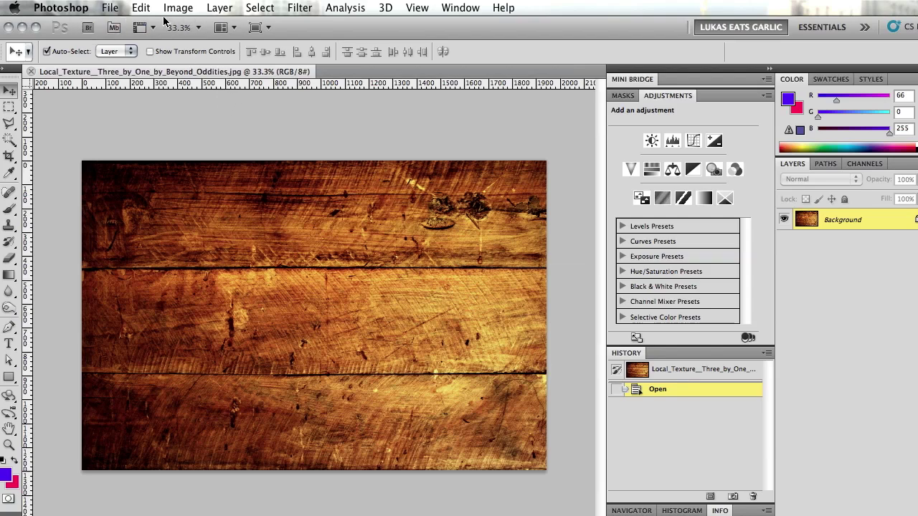
Apply a Shadows/Highlights adjustment to the wood image with the Shadows amount at 100%
left_click(141, 8)
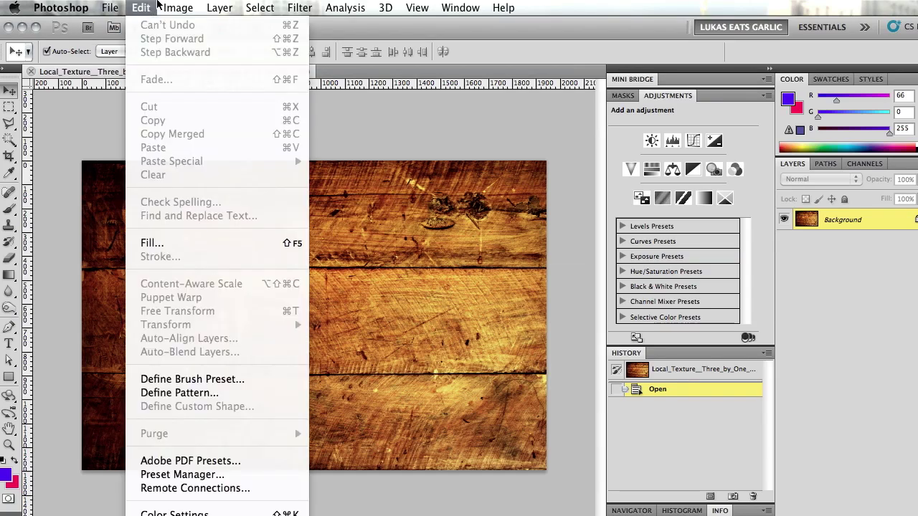
mouse_move(169, 7)
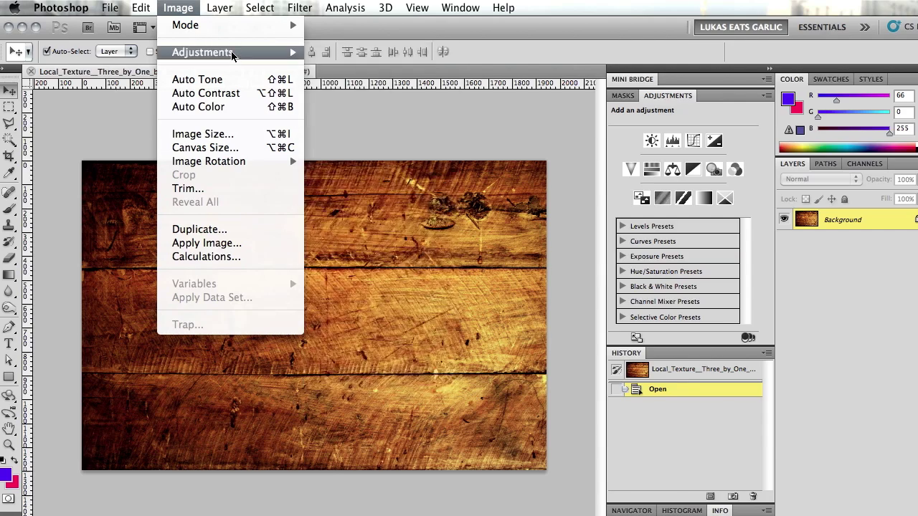
mouse_move(232, 56)
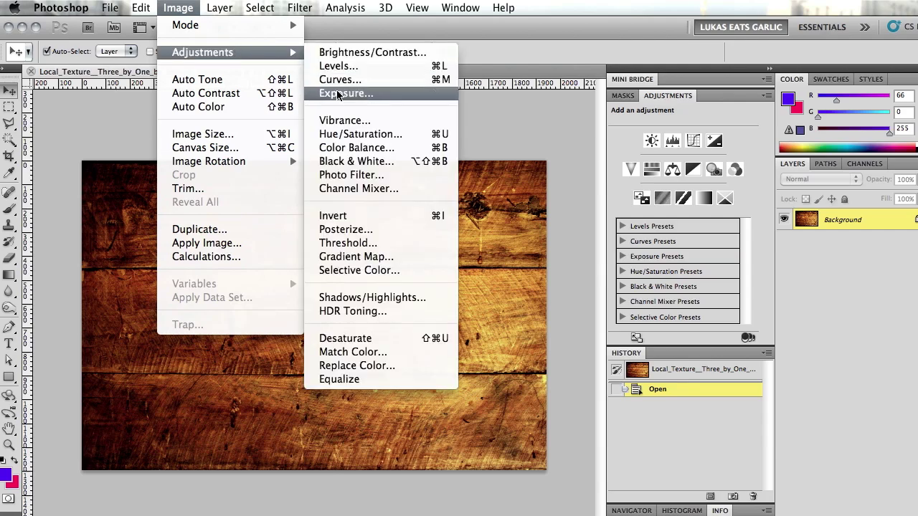
left_click(413, 302)
left_click_drag(384, 282, 512, 250)
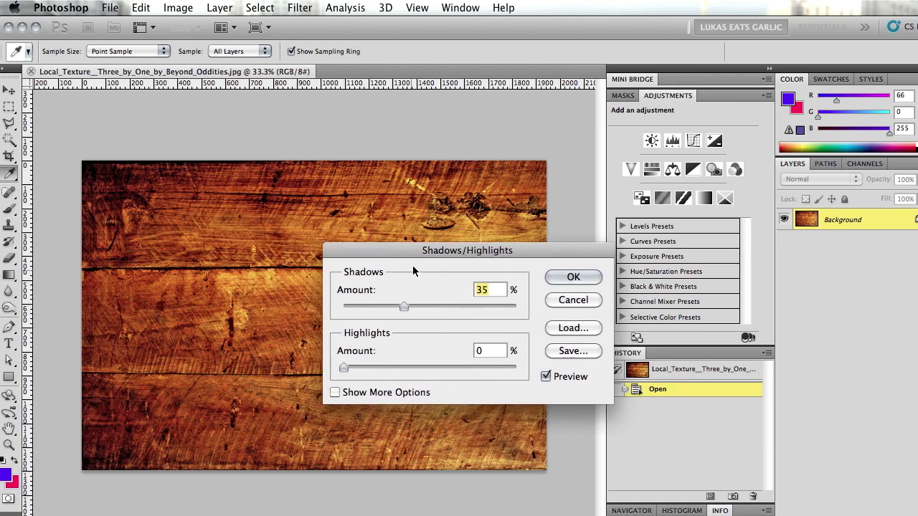
left_click_drag(432, 252, 359, 380)
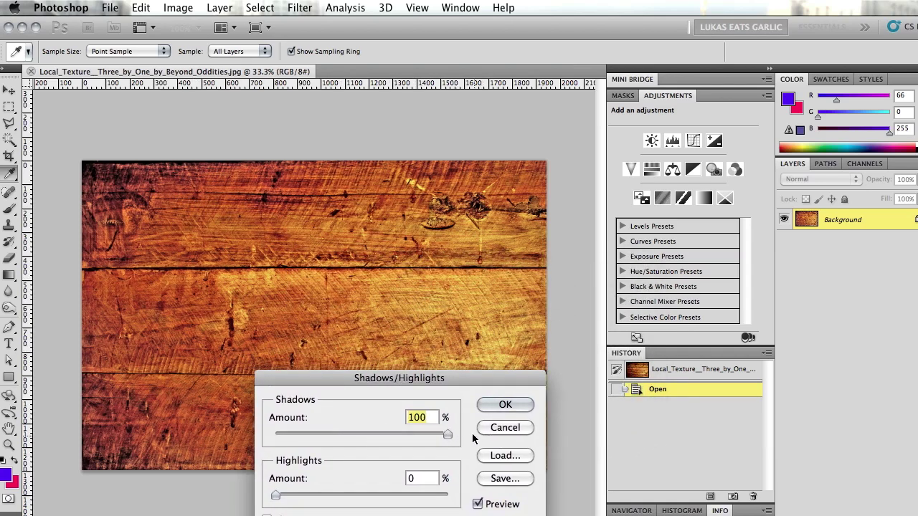
left_click_drag(425, 378, 740, 246)
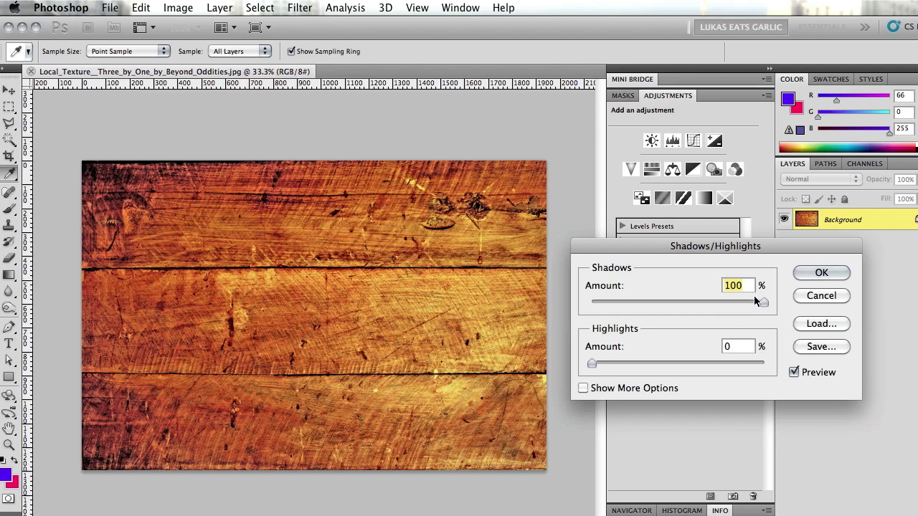
left_click_drag(738, 302, 548, 294)
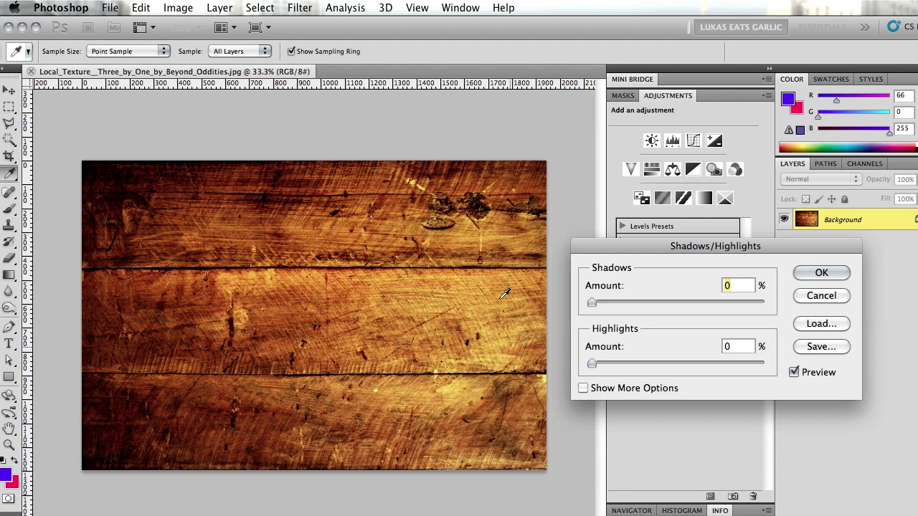
left_click_drag(593, 302, 763, 302)
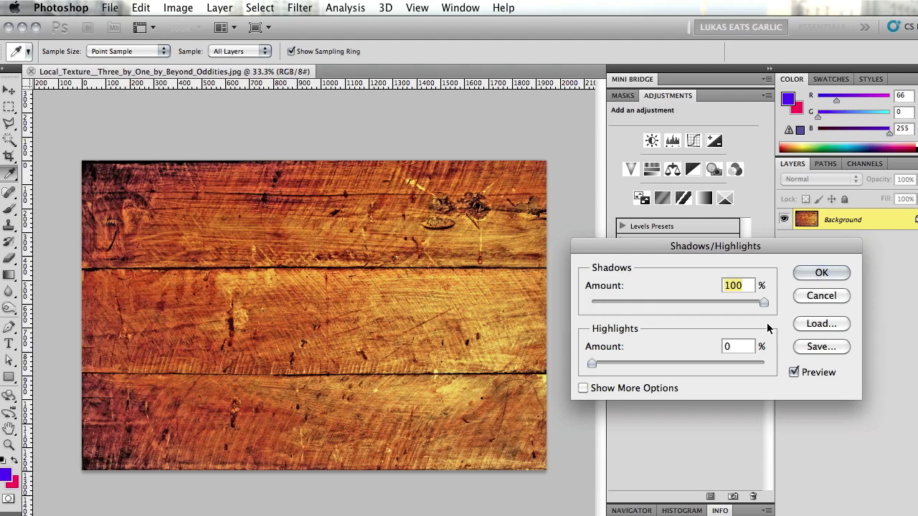
left_click_drag(678, 247, 665, 231)
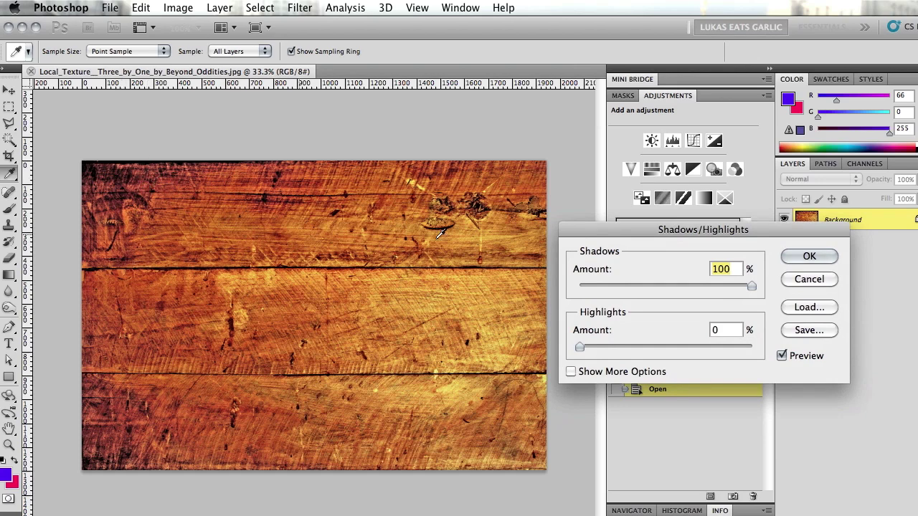
left_click(799, 256)
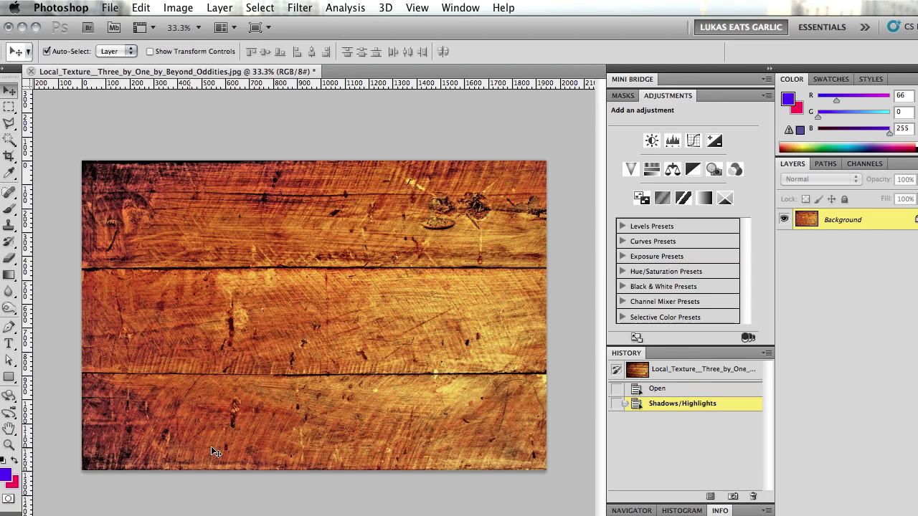
Switch back to CINEMA 4D and create a new material named "Wood Front"
key("super+Tab")
key("super+Tab")
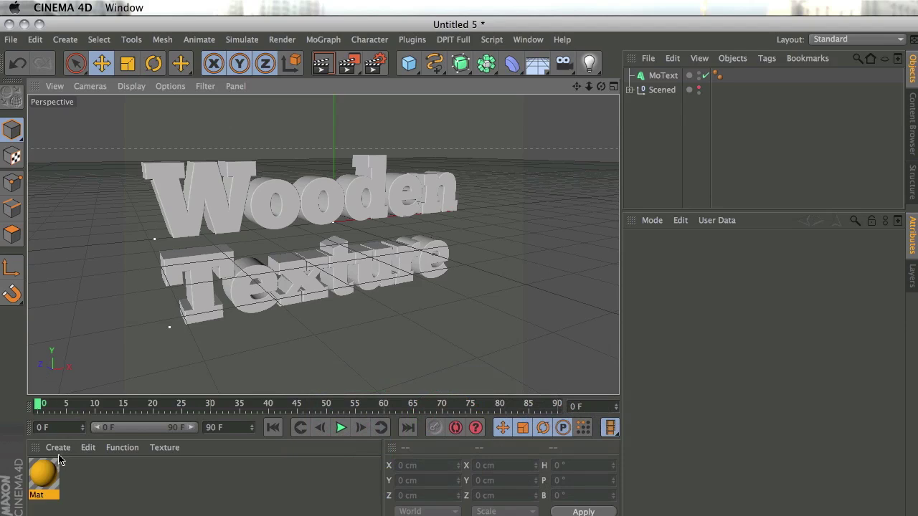
left_click(58, 448)
left_click(68, 473)
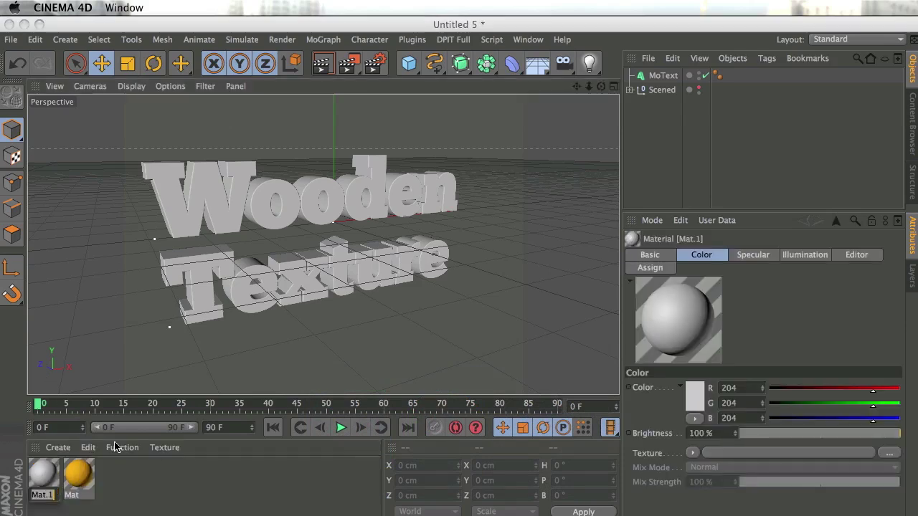
type("Wood F")
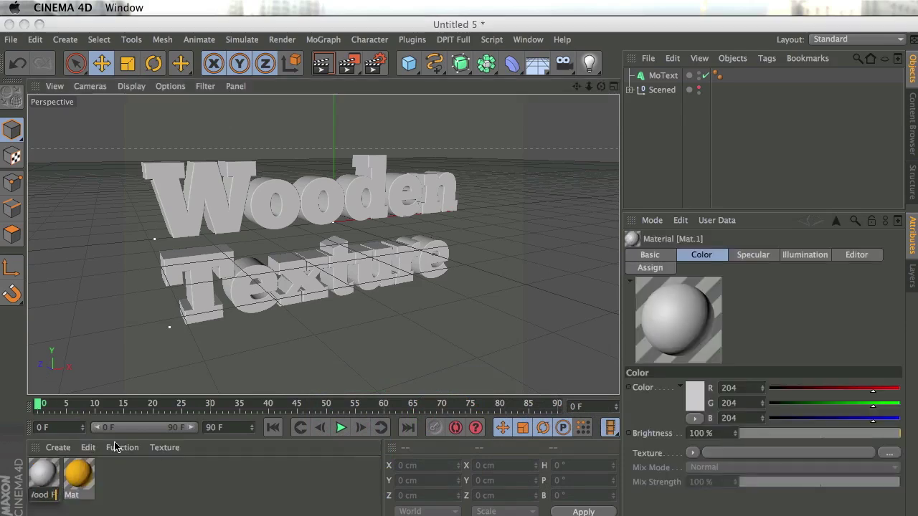
type("ront")
key("Return")
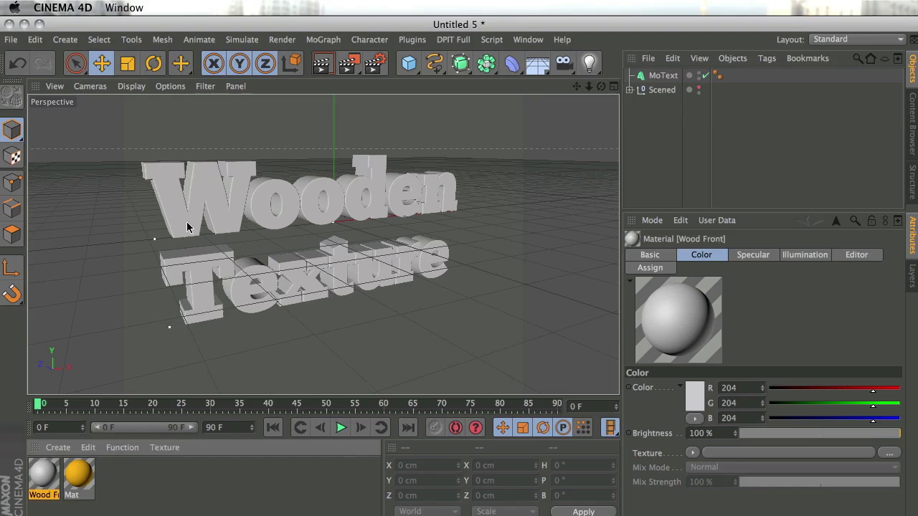
Load Local_Texture__Three_by_One_by_Beyond_Oddities-2.jpg as the Wood Front material's color texture, without copying it to the project location
double_click(45, 476)
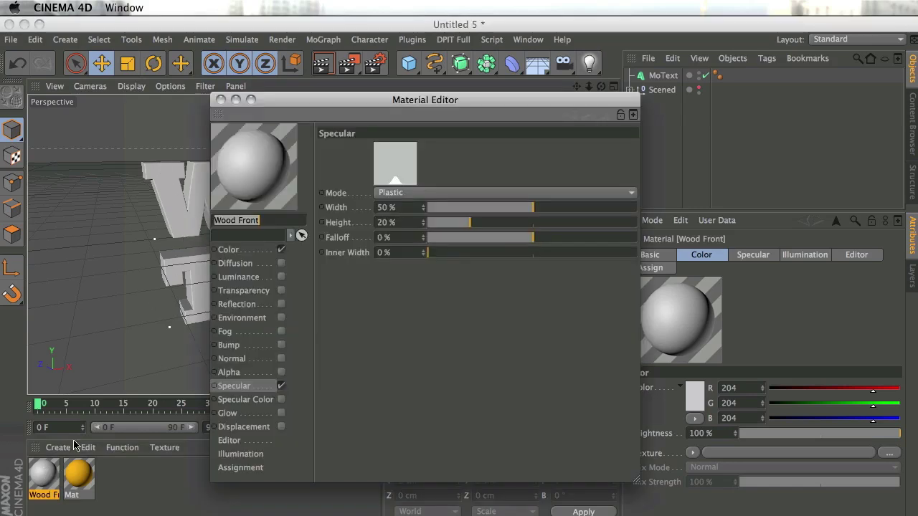
left_click_drag(359, 100, 359, 90)
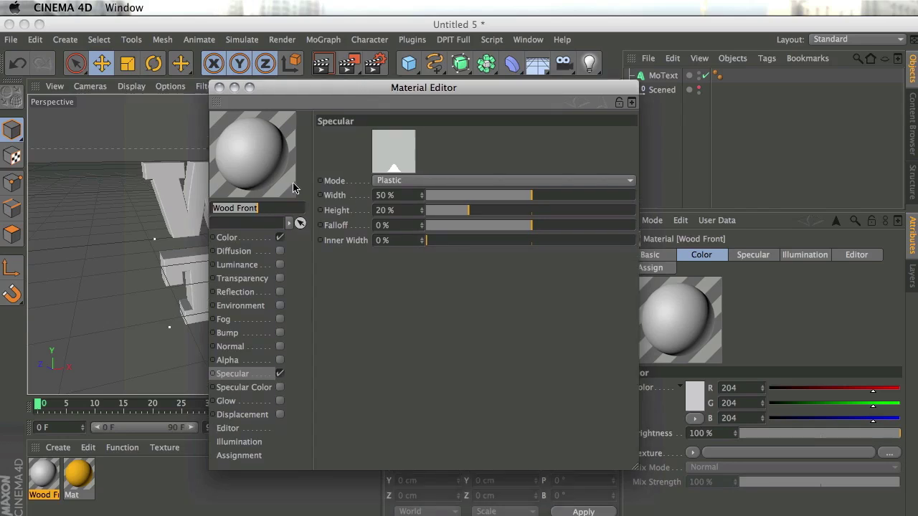
left_click(245, 239)
left_click(624, 202)
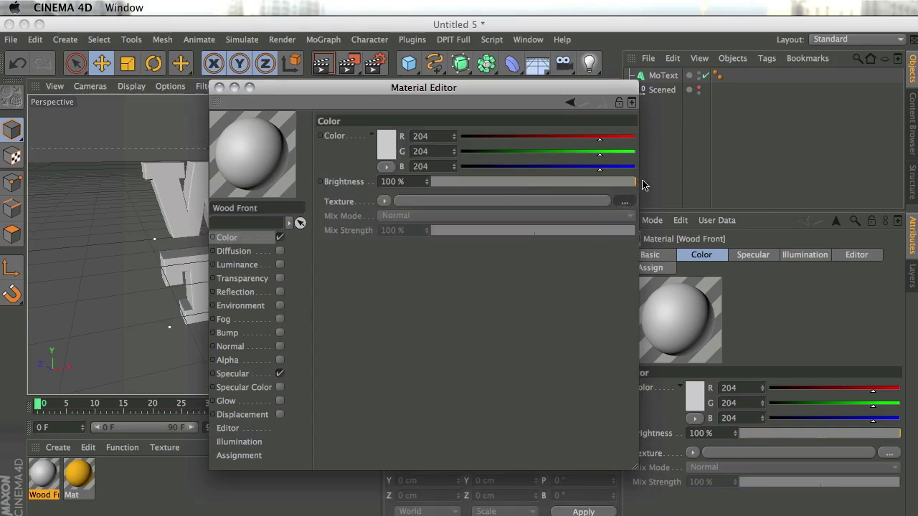
left_click(573, 188)
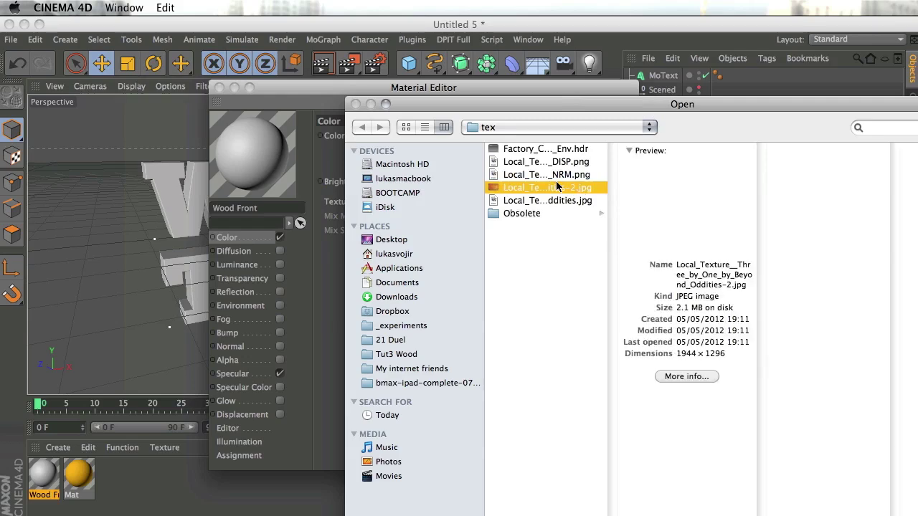
left_click_drag(647, 108, 196, 56)
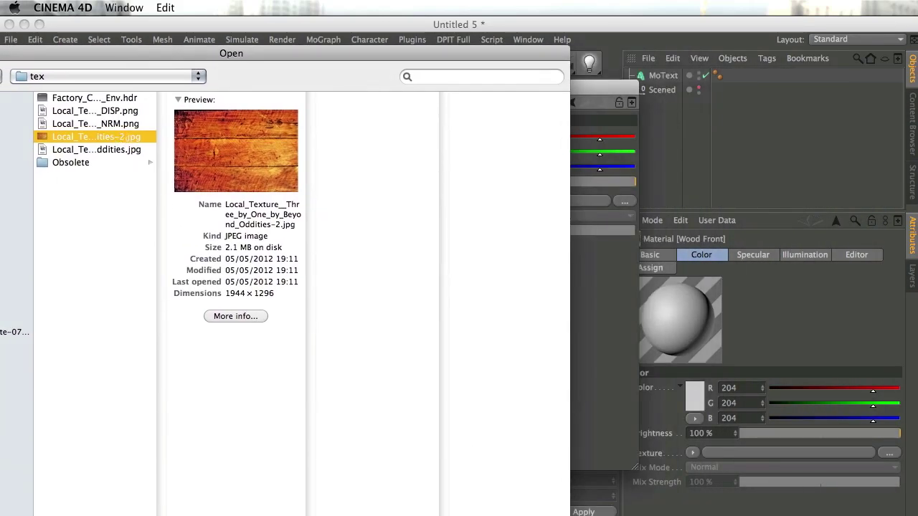
key("Return")
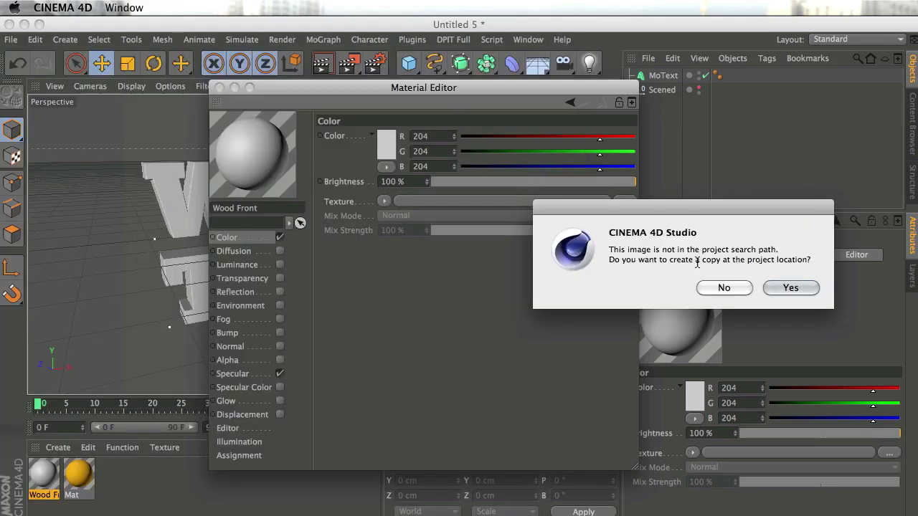
left_click(722, 287)
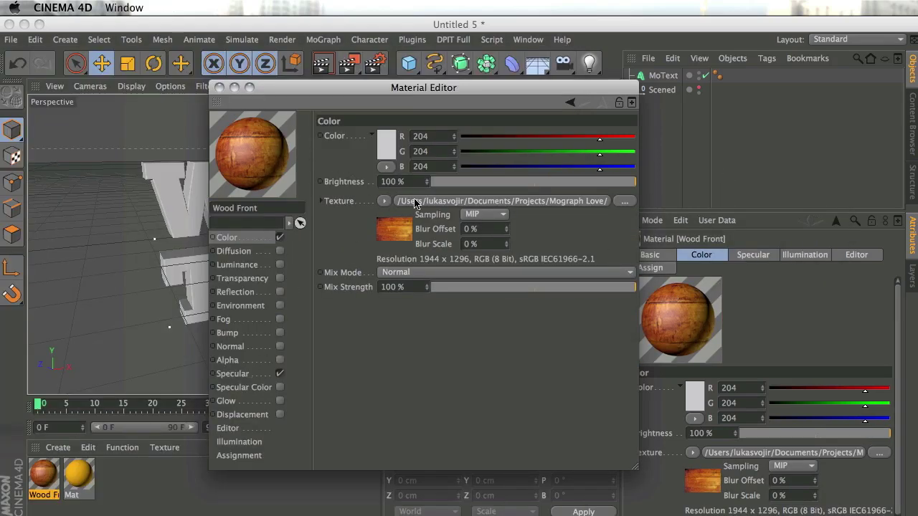
Set the Wood Front material's specular highlight to Width 39%, Height 16% and Falloff -13%, and close the Material Editor
left_click_drag(368, 93, 397, 99)
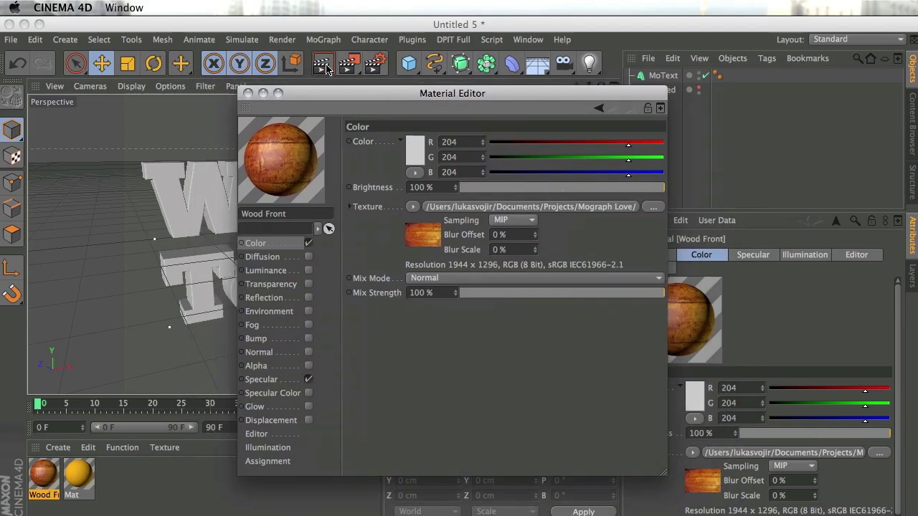
left_click(261, 379)
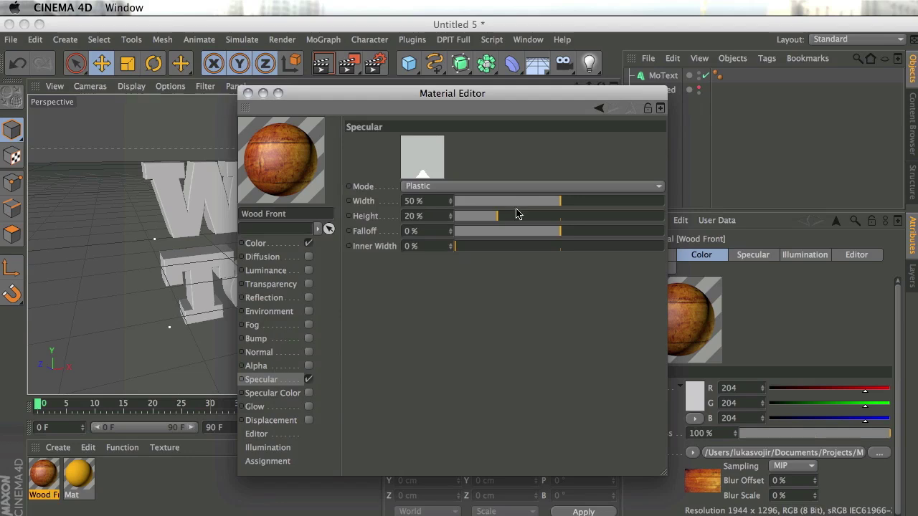
left_click_drag(559, 202, 548, 230)
left_click_drag(497, 216, 488, 215)
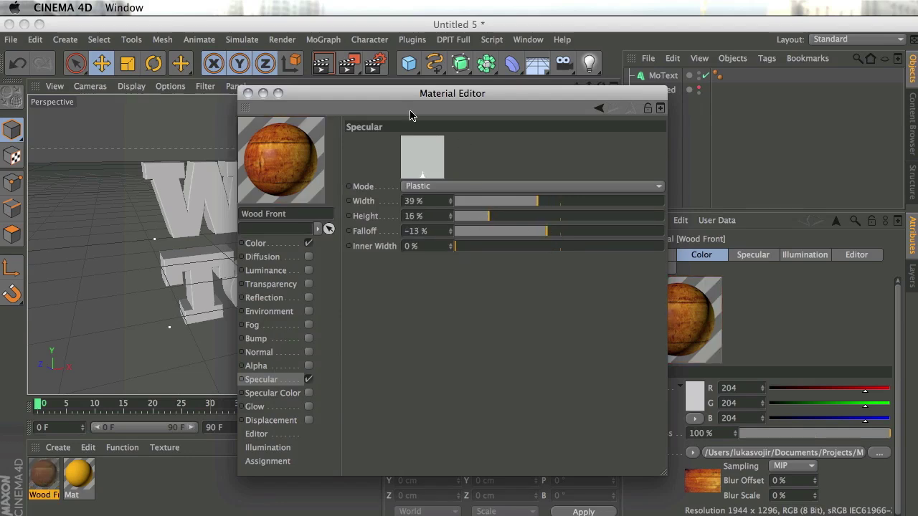
left_click(248, 92)
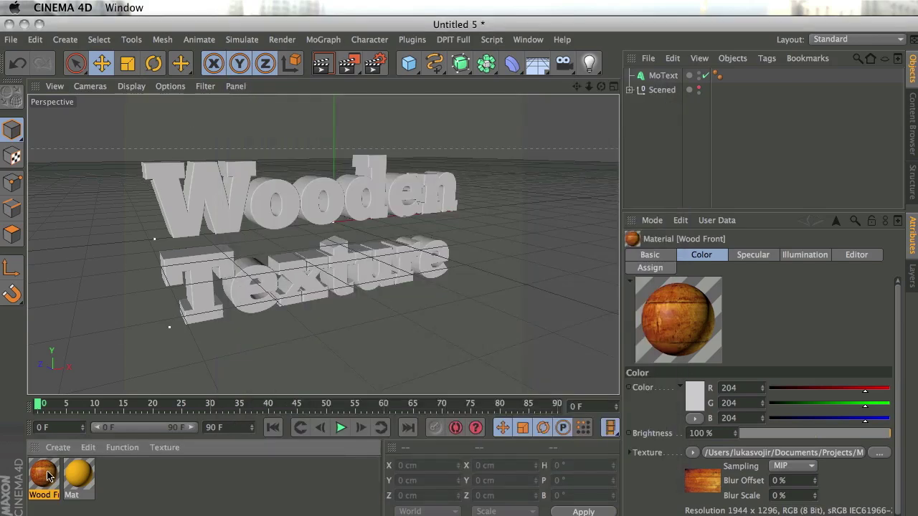
Apply the Wood Front material to the MoText object and set its texture tag's projection to Cubic
left_click_drag(51, 480, 667, 79)
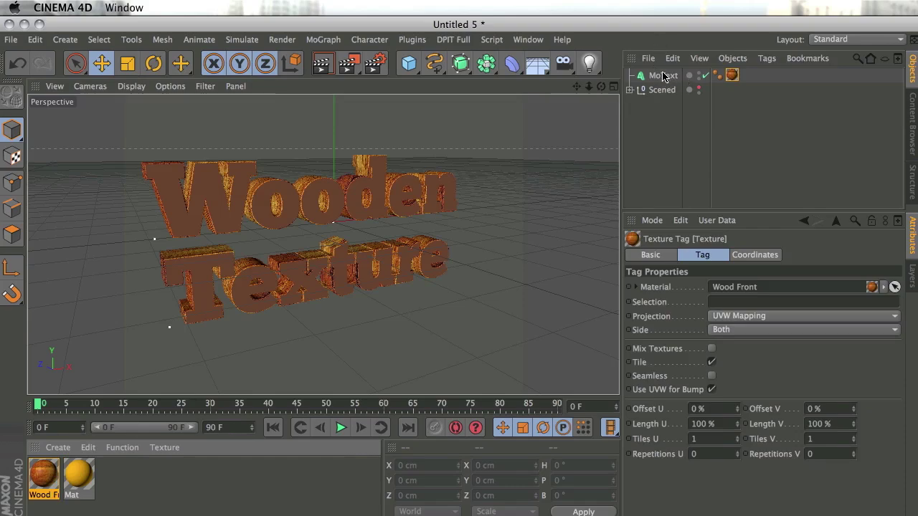
left_click(663, 75)
left_click_drag(401, 323, 416, 247, "alt")
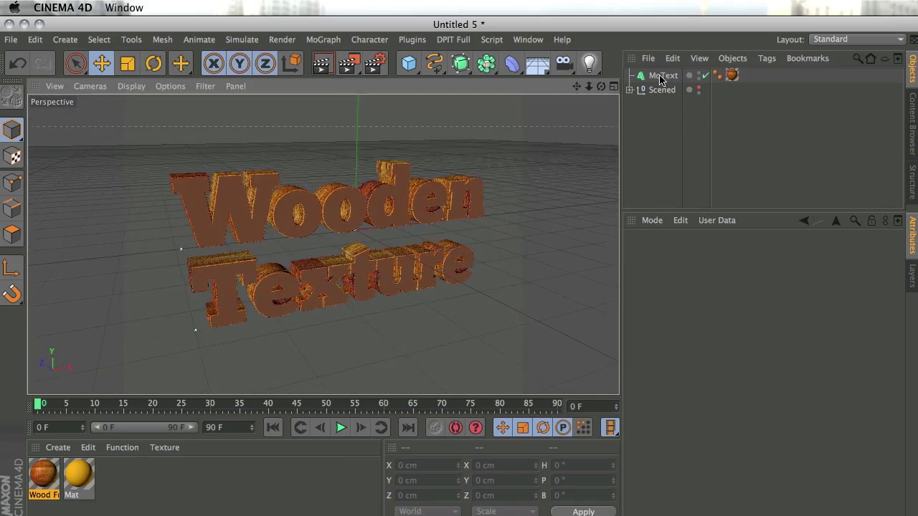
left_click(732, 76)
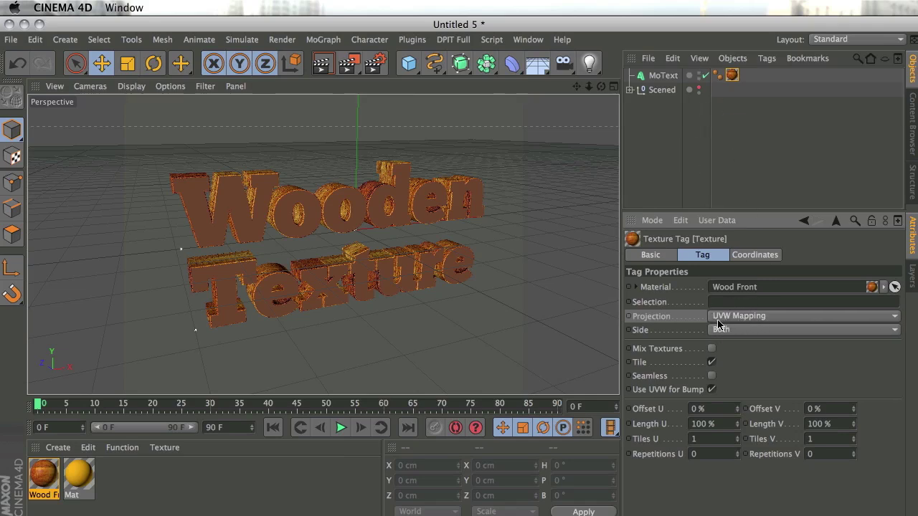
left_click(738, 316)
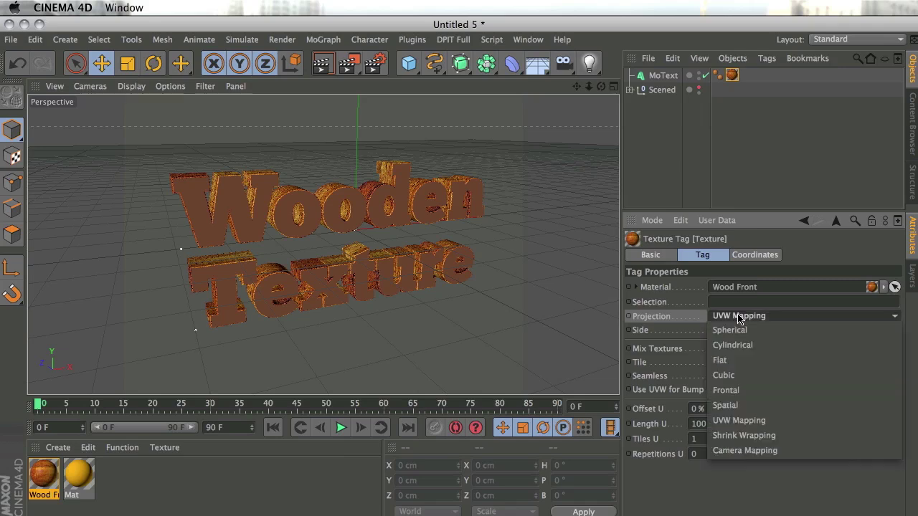
left_click(750, 372)
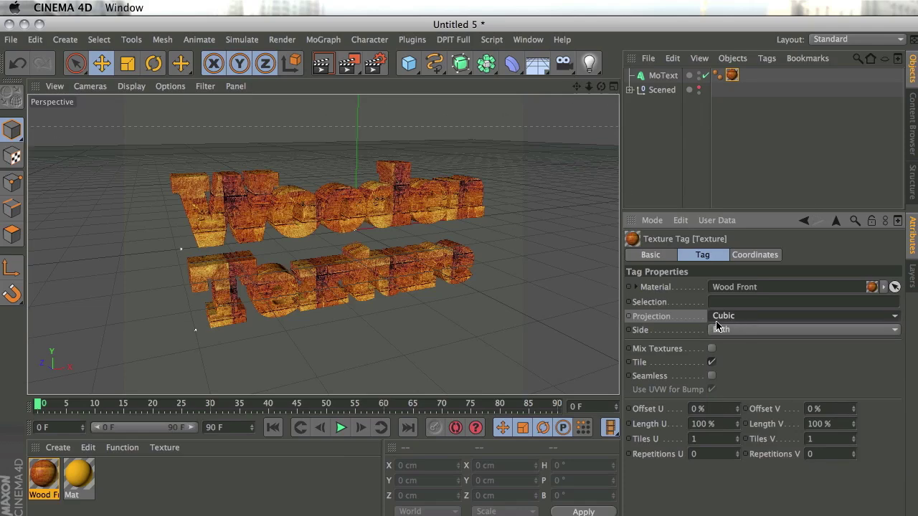
In texture mode, shift the cubic wood projection on MoText sideways along its X axis
left_click_drag(379, 264, 162, 142, "alt")
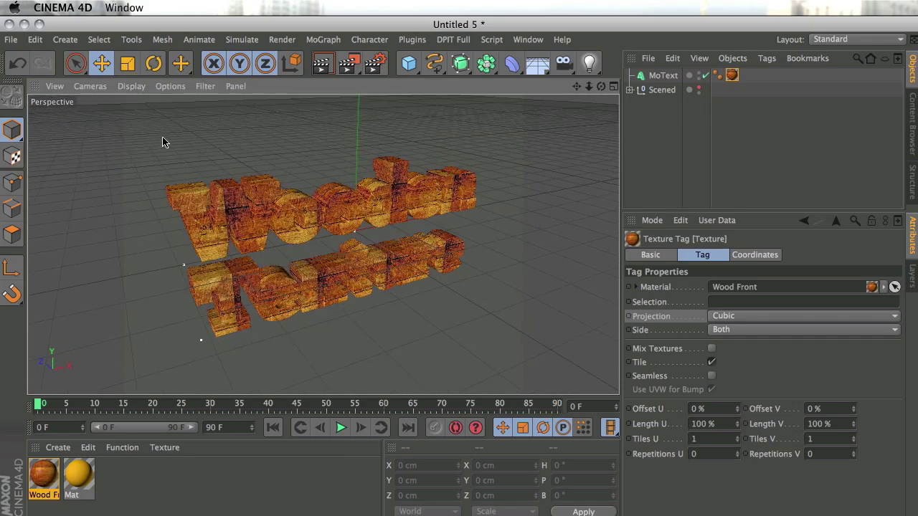
left_click(12, 157)
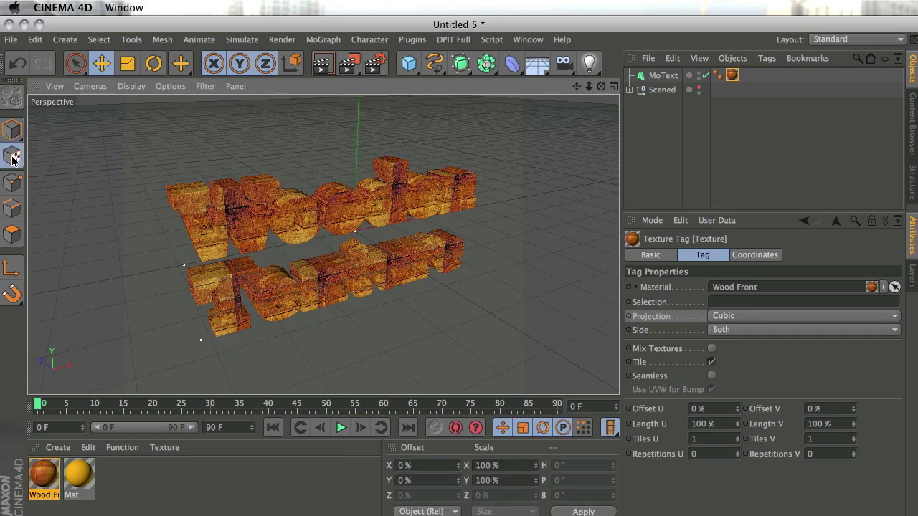
left_click(660, 75)
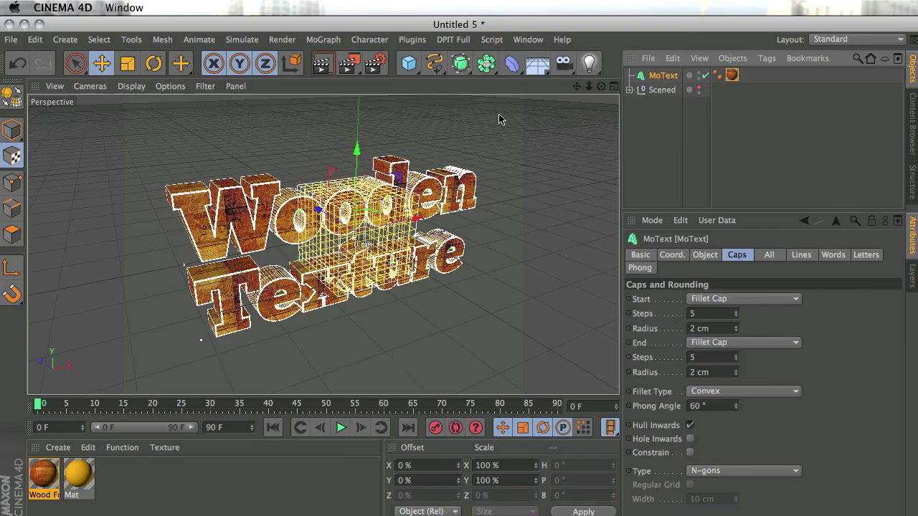
mouse_move(358, 245)
left_mouse_down("alt")
mouse_move(322, 241)
mouse_move(440, 369)
mouse_move(425, 303)
mouse_move(356, 251)
left_mouse_up("alt")
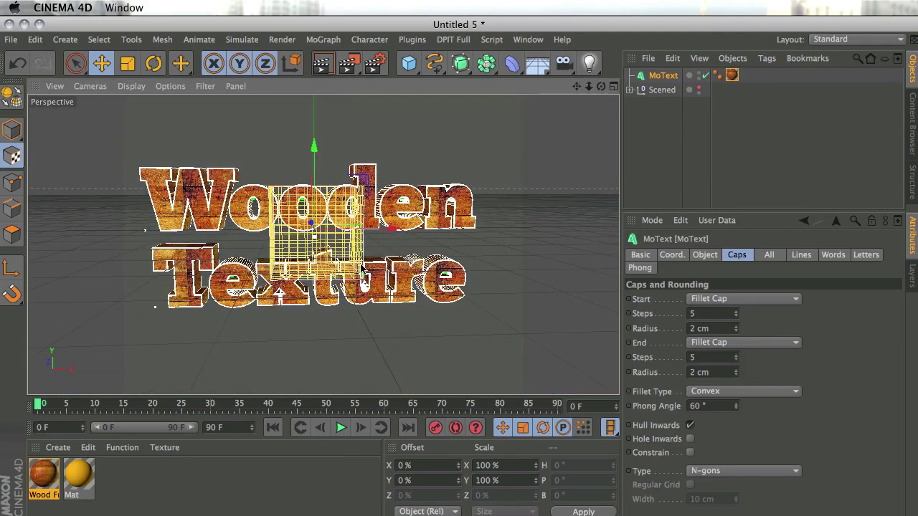
left_click_drag(362, 269, 312, 145, "alt")
left_click_drag(395, 229, 350, 282)
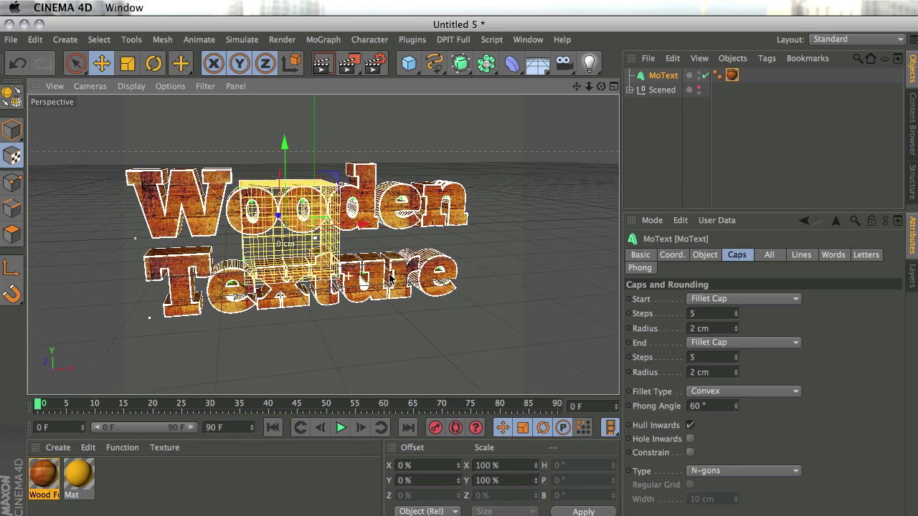
Turn on Seamless for MoText's wood texture tag, rendering the "den" letters close up before and after, and deselect the object
left_click(732, 75)
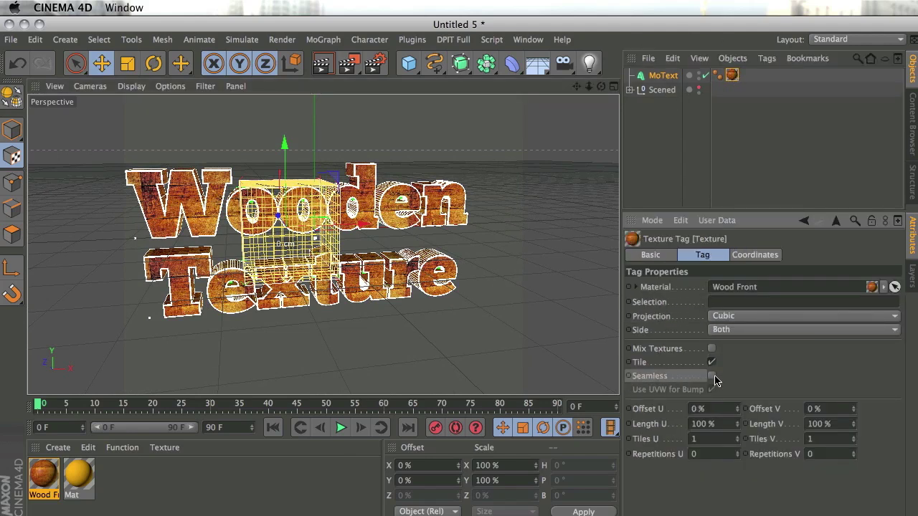
left_click_drag(357, 233, 353, 227, "alt")
right_click_drag(353, 227, 473, 226, "alt")
left_click_drag(472, 227, 529, 270, "alt")
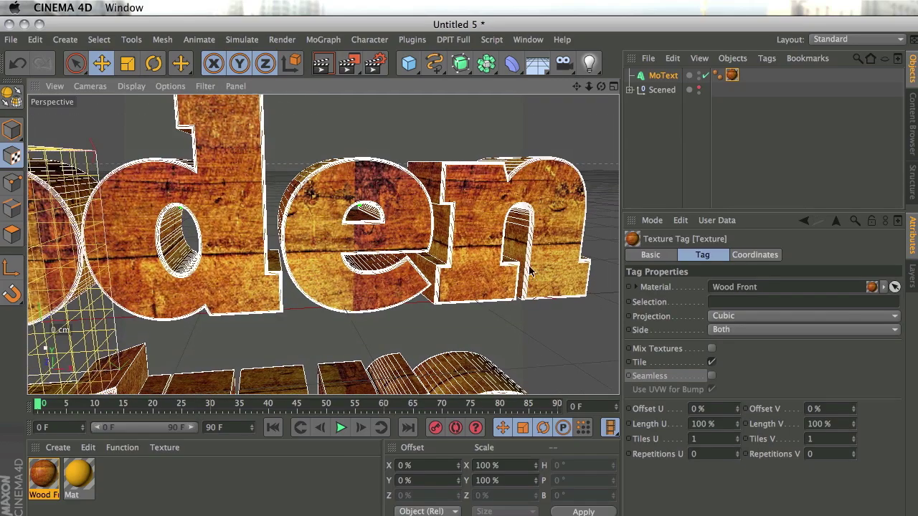
key("ctrl+r")
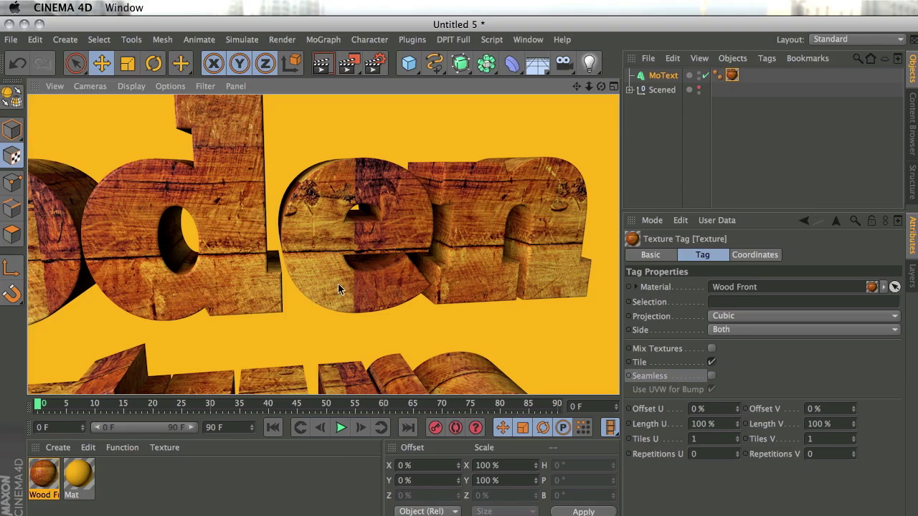
left_click(710, 376)
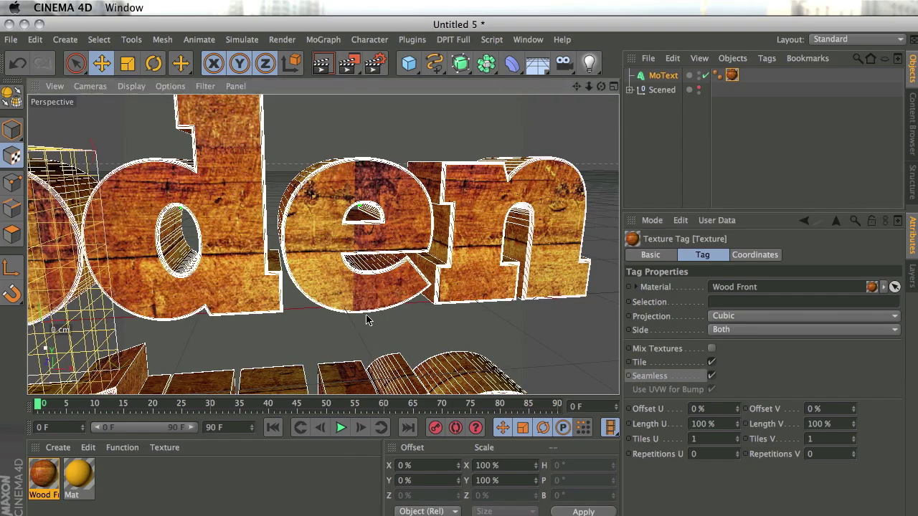
key("ctrl+r")
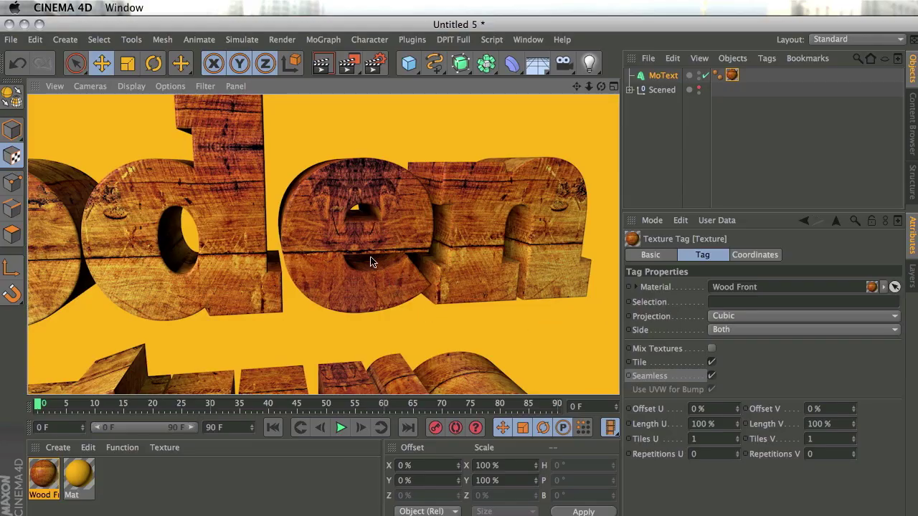
scroll(386, 242, "down", 10)
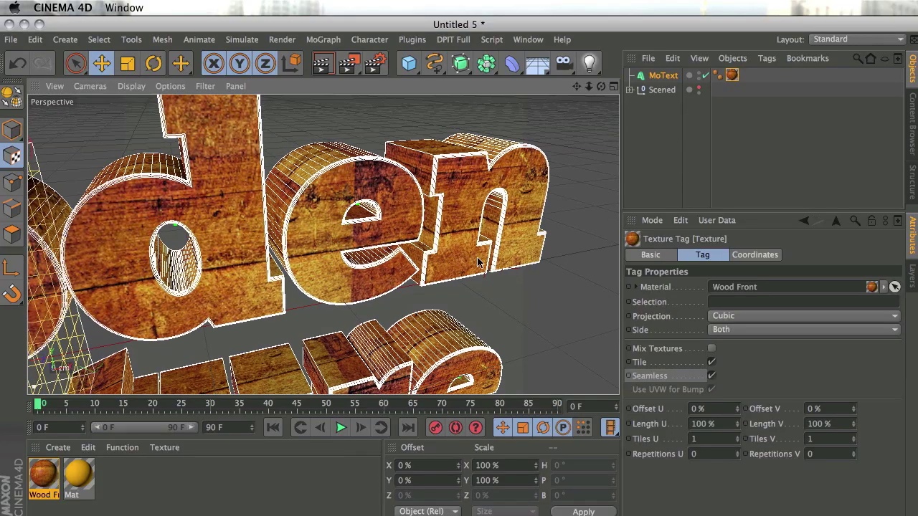
left_click_drag(423, 257, 573, 174, "alt")
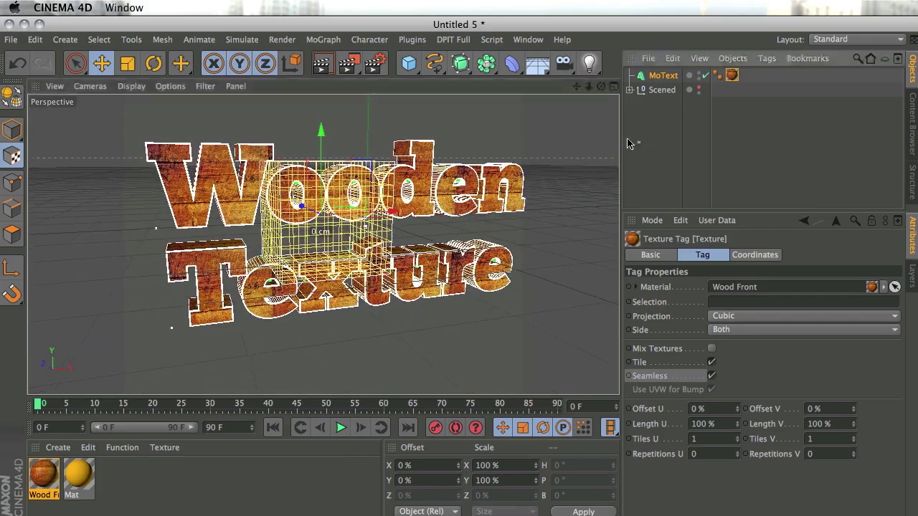
left_click(666, 144)
left_click_drag(494, 266, 469, 305, "alt")
left_click_drag(396, 246, 400, 328, "alt")
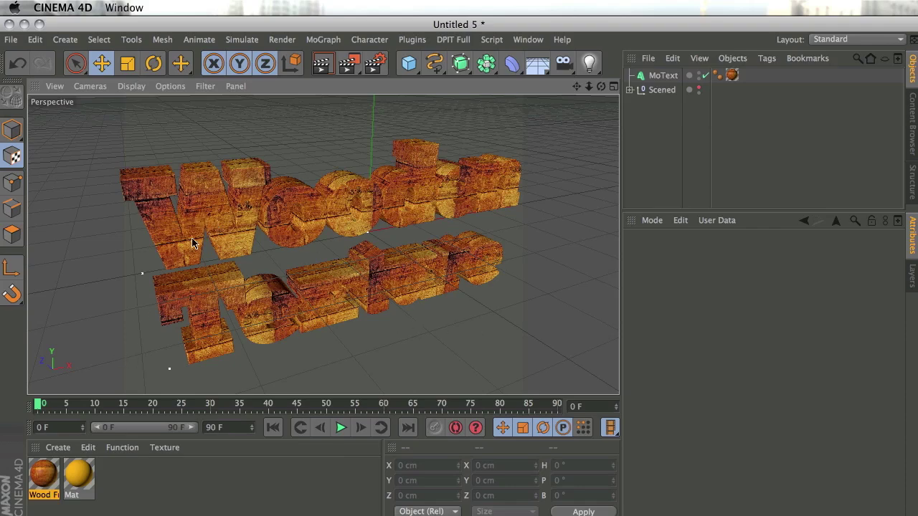
left_click_drag(228, 268, 391, 286, "alt")
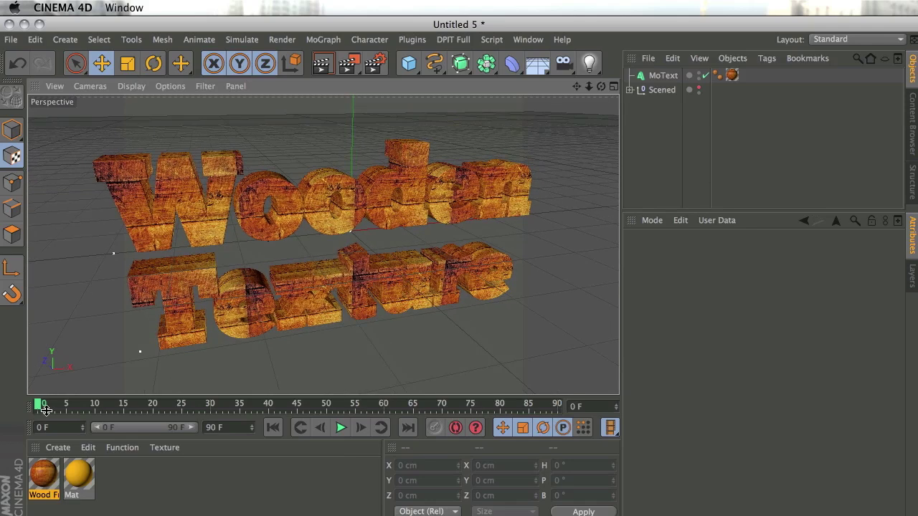
Switch to CrazyBump, open Local_Texture__Three_by_One_by_Beyond_Oddities-2.jpg from the tex folder as a photograph, and choose the lighter shape with dark board gaps
key("super+Tab")
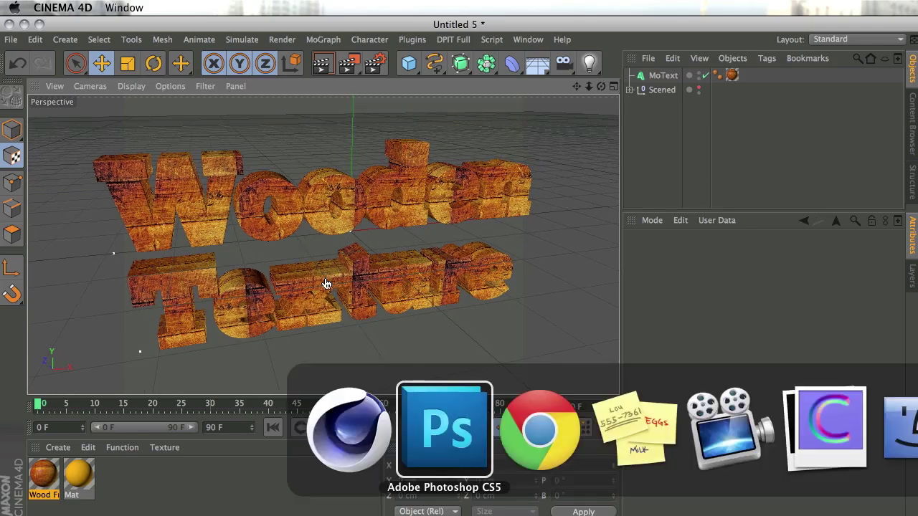
left_click(844, 429)
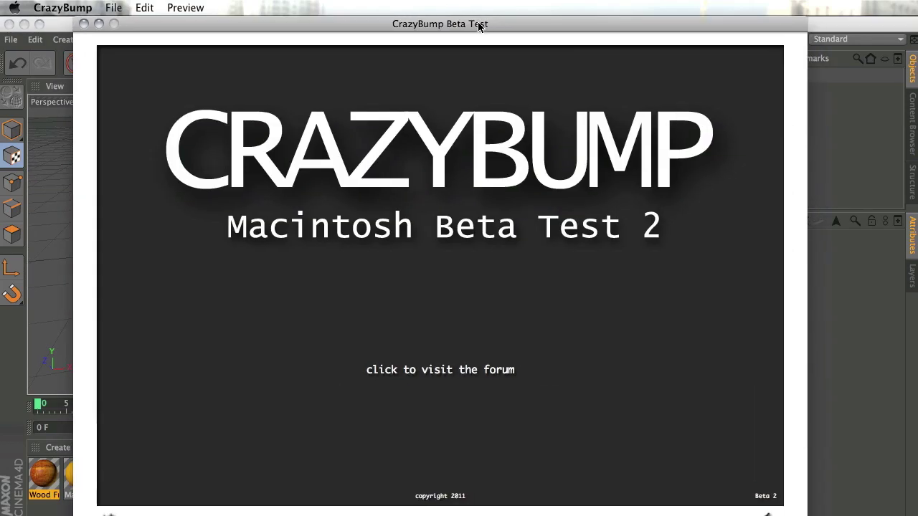
left_click_drag(488, 27, 452, 11)
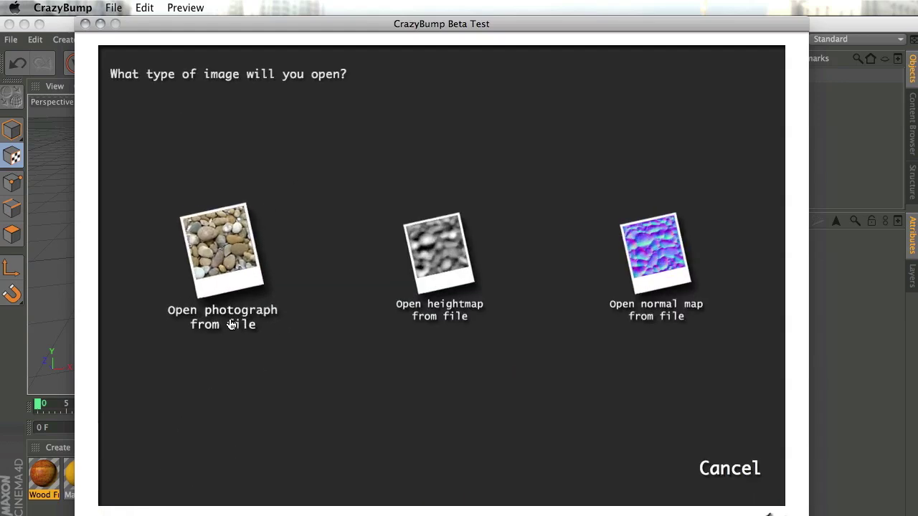
left_click(213, 254)
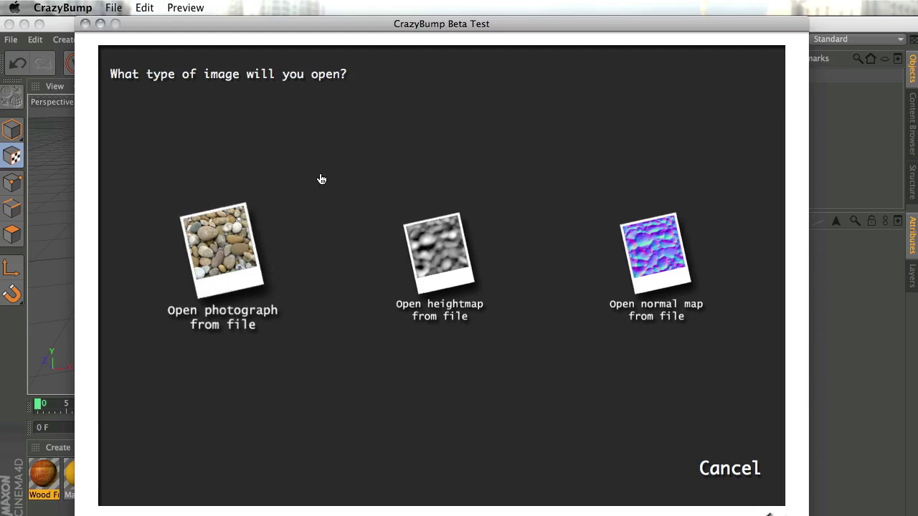
left_click_drag(581, 146, 146, 138)
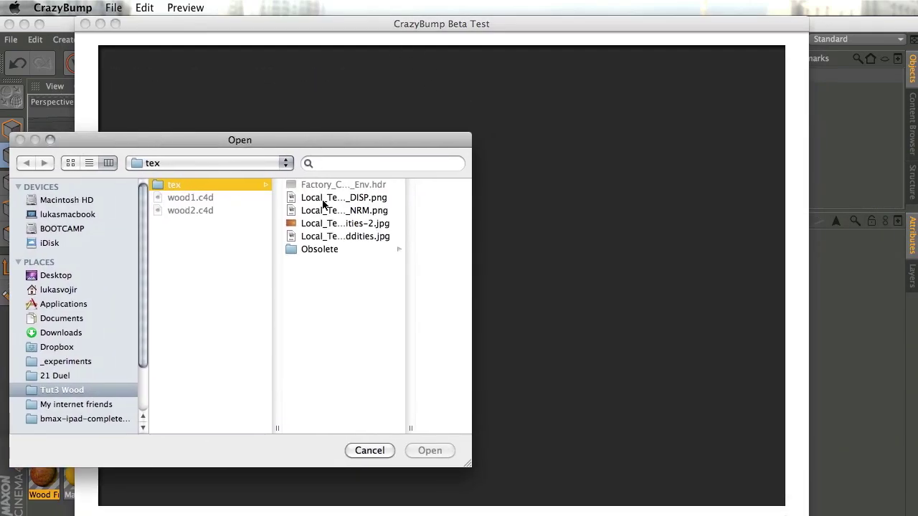
left_click(382, 227)
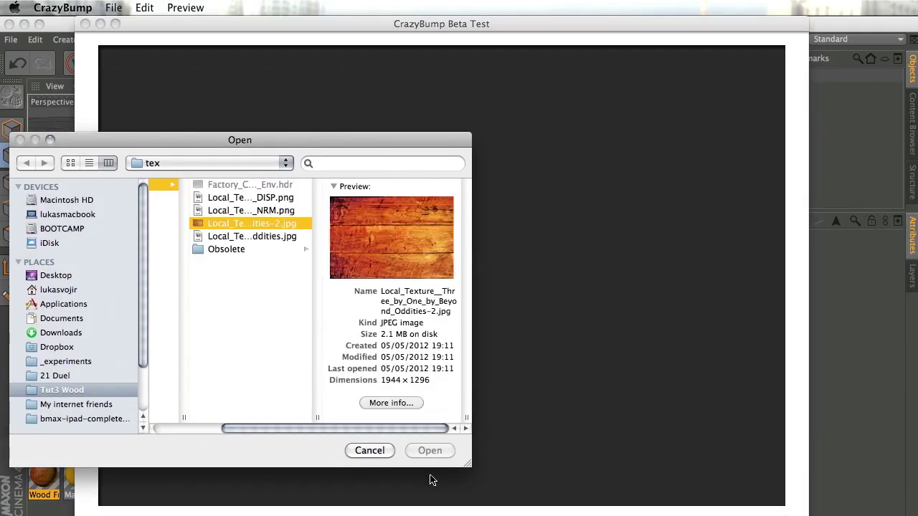
left_click(430, 450)
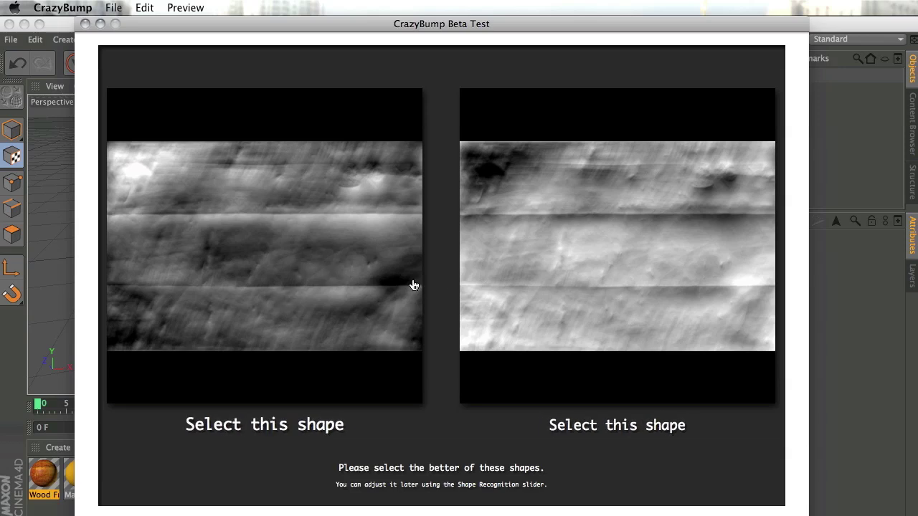
left_click(528, 256)
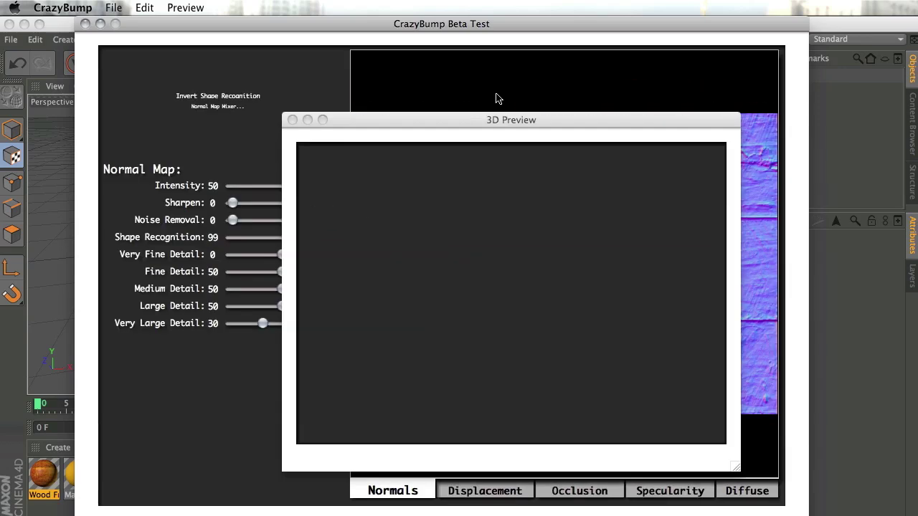
Examine the wood normal map's relief on the 3D preview ball under different rotations and lighting, and close the preview
left_click_drag(466, 117, 559, 80)
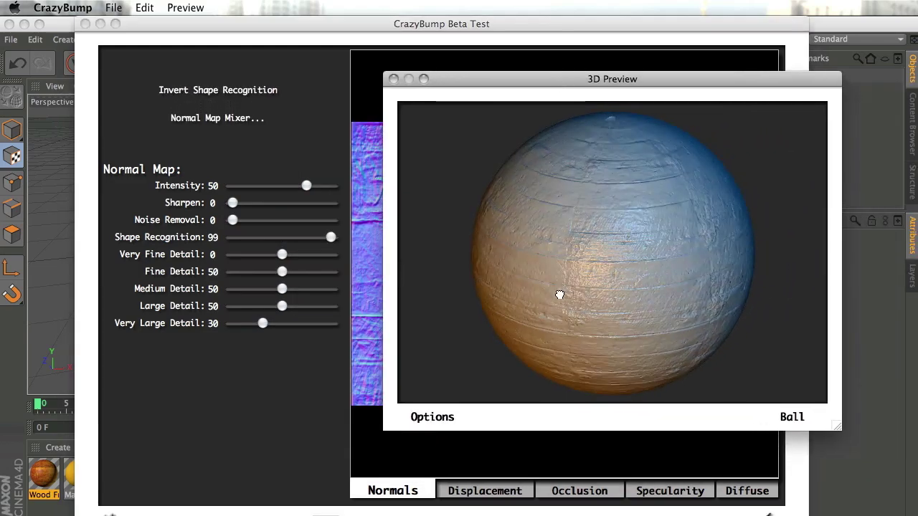
left_click_drag(559, 295, 462, 188)
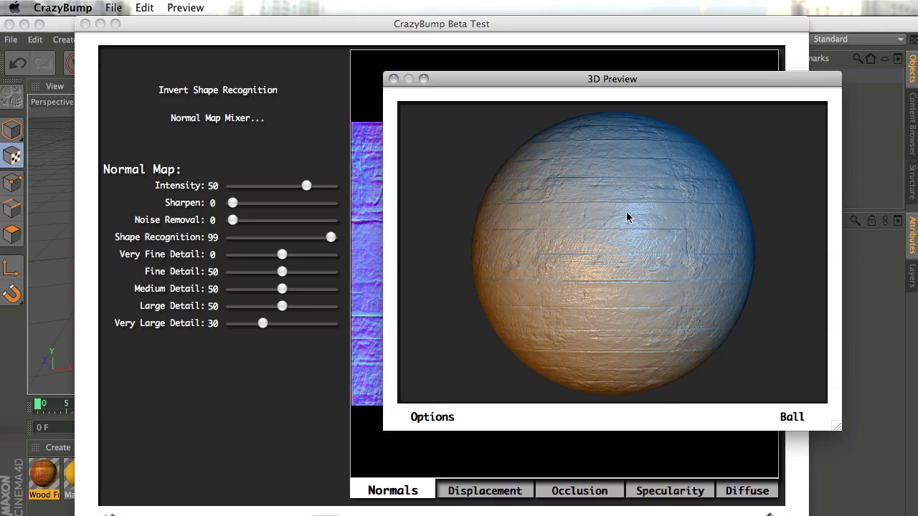
left_click_drag(626, 213, 650, 190)
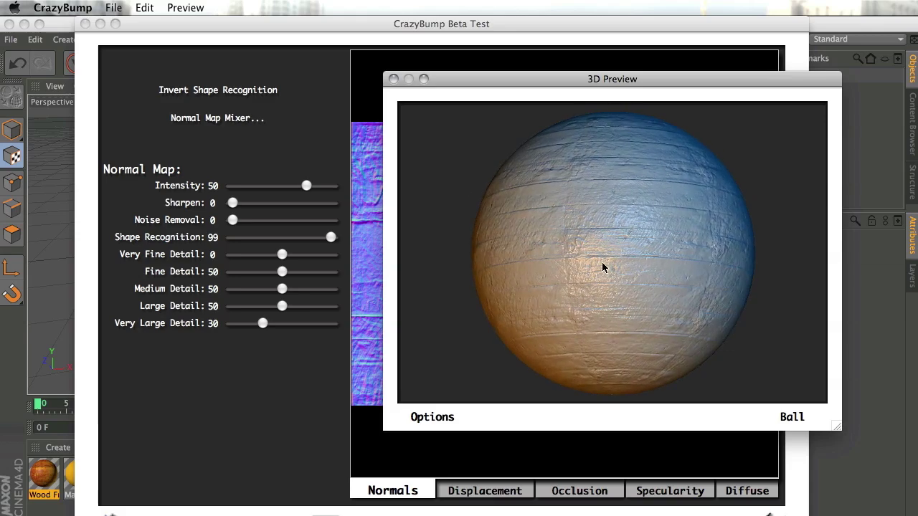
left_click_drag(646, 78, 537, 77)
left_click_drag(522, 258, 475, 260)
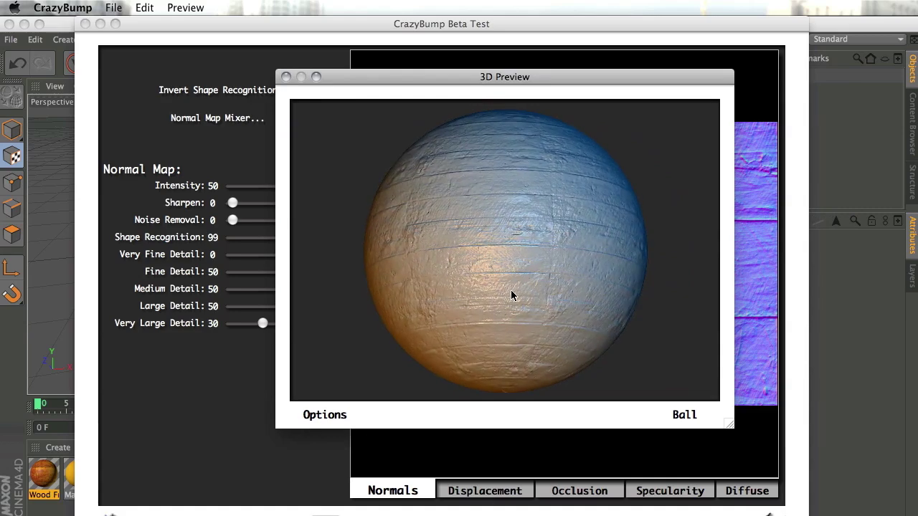
left_click_drag(495, 326, 509, 250)
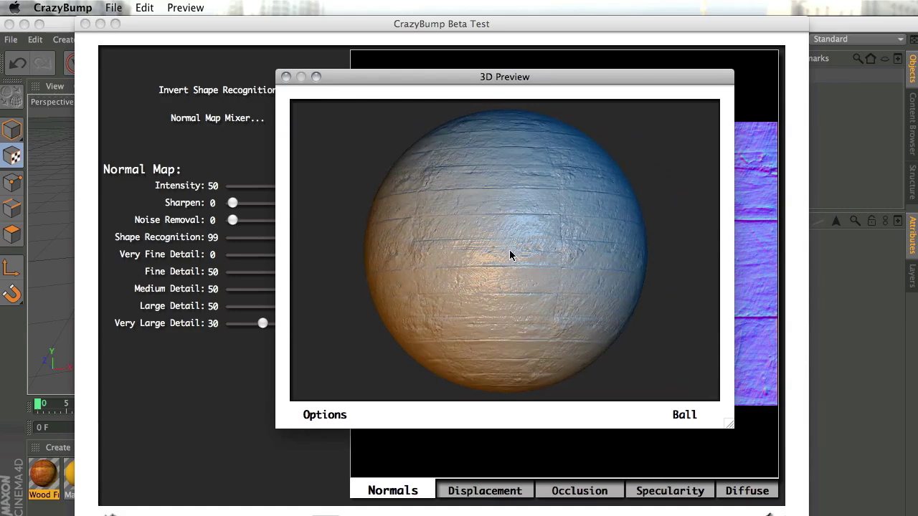
left_click_drag(493, 284, 504, 275)
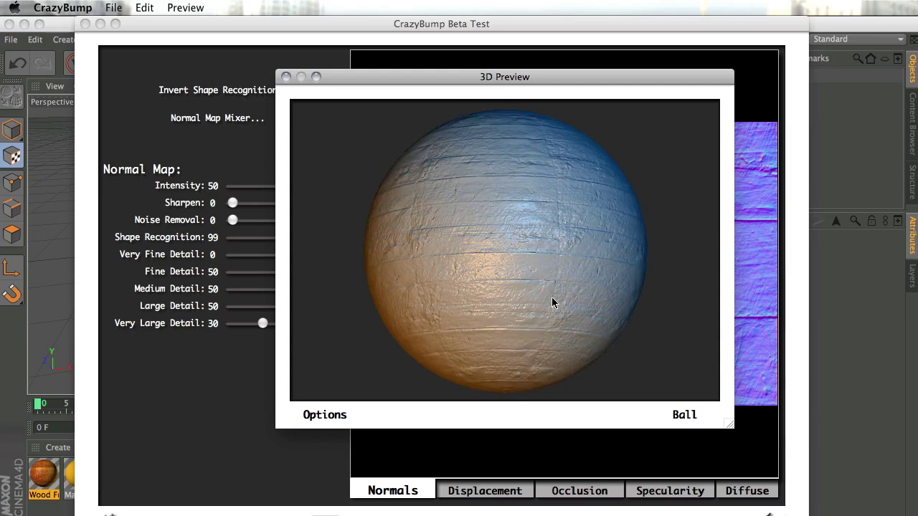
left_click(286, 77)
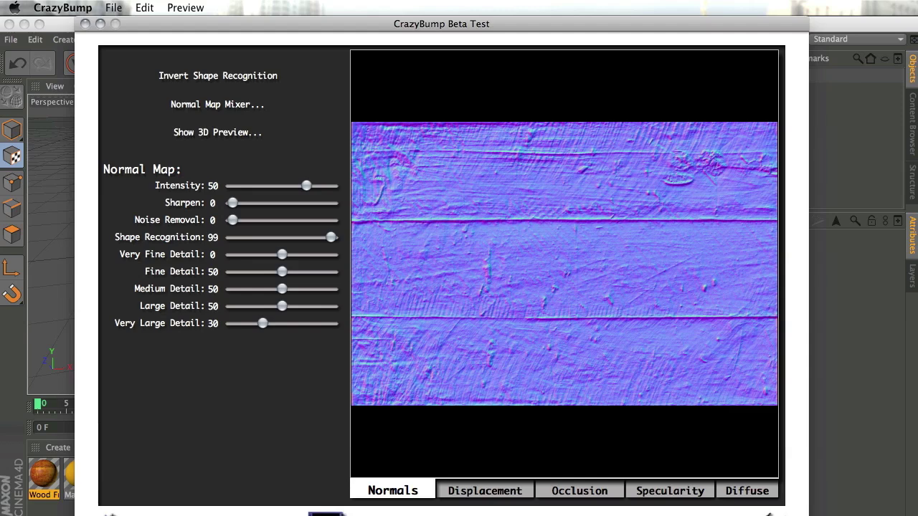
key("super+s")
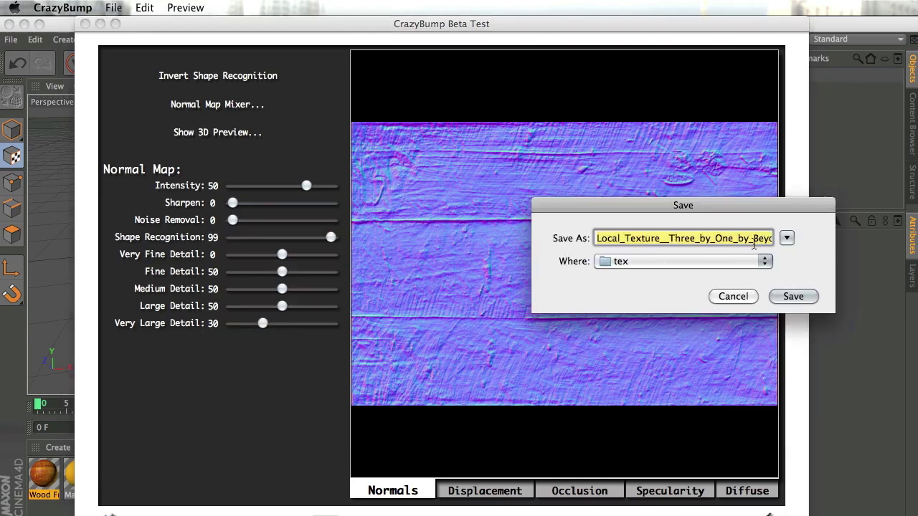
mouse_move(767, 240)
left_mouse_down()
mouse_move(741, 242)
mouse_move(785, 238)
mouse_move(771, 239)
left_mouse_up()
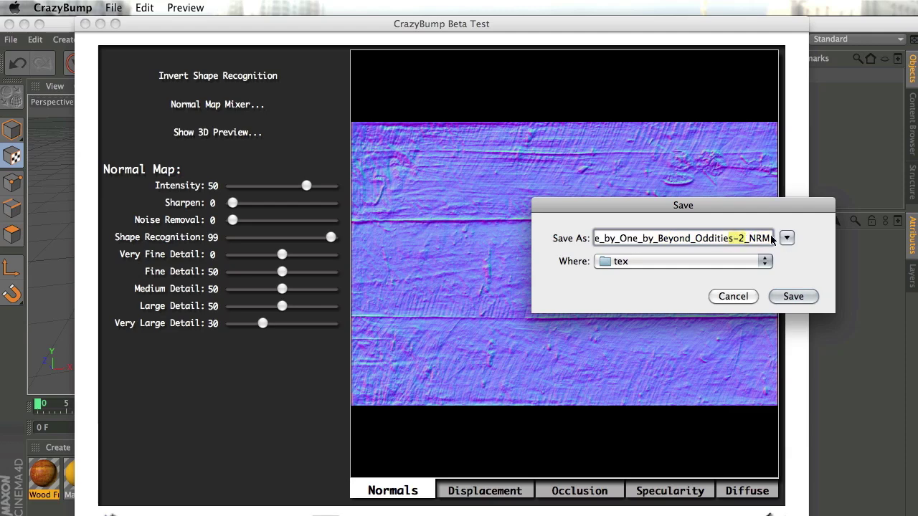
left_click(732, 296)
Review the generated displacement, occlusion, specularity and diffuse maps of the wood photo
left_click(495, 493)
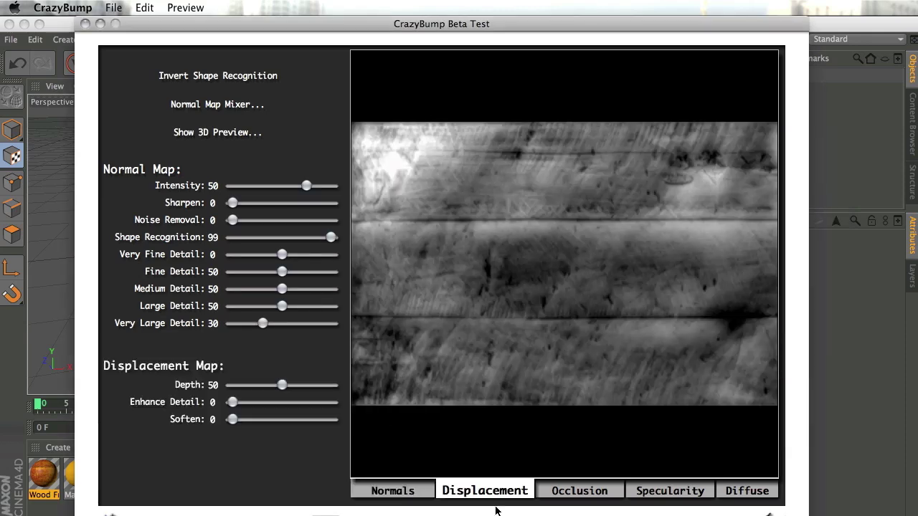
left_click(585, 495)
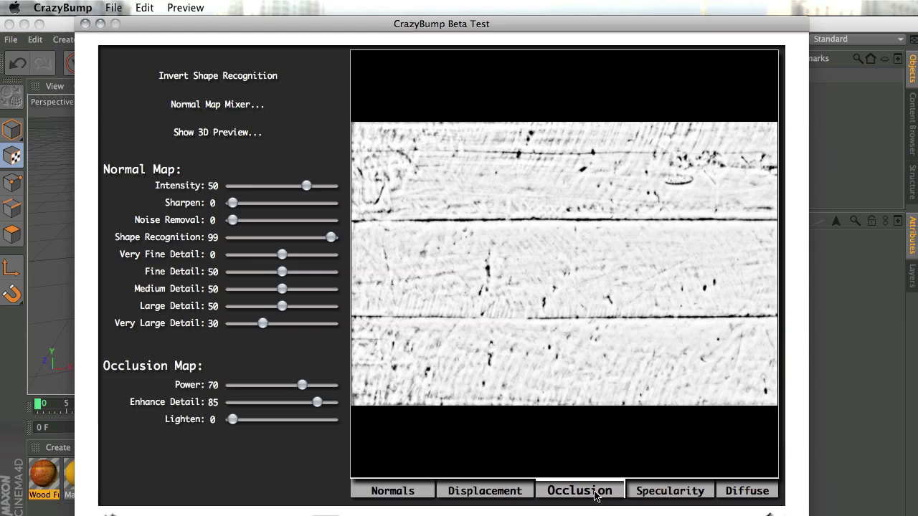
left_click(657, 495)
left_click(746, 492)
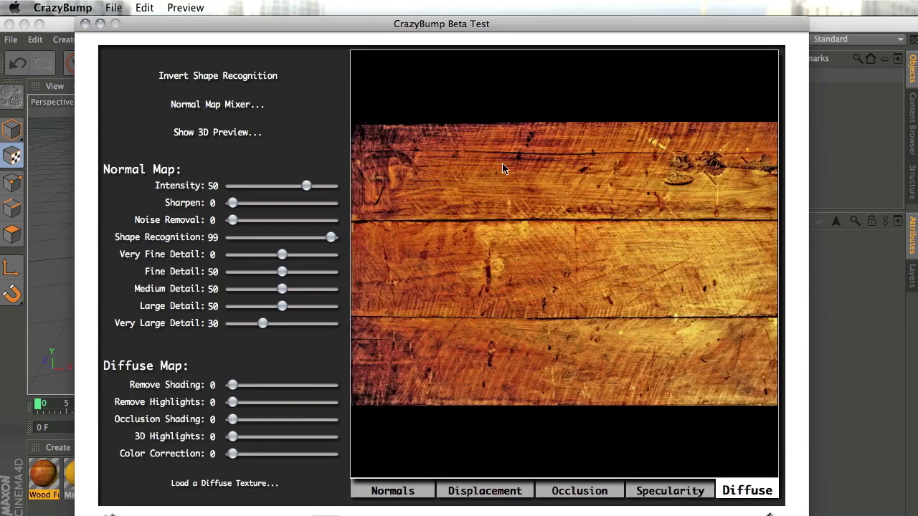
Switch to CINEMA 4D, open the Wood Front material for editing and enable its Normal channel
key("super+Tab")
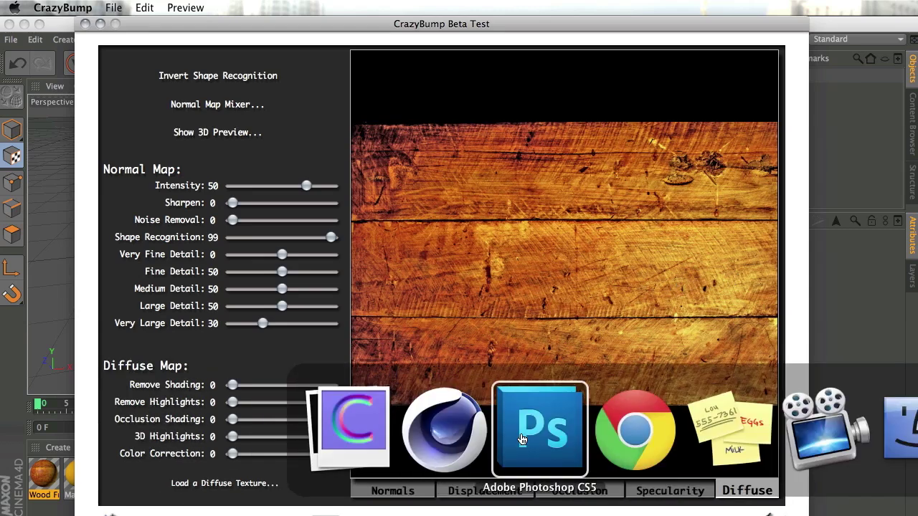
left_click(453, 444)
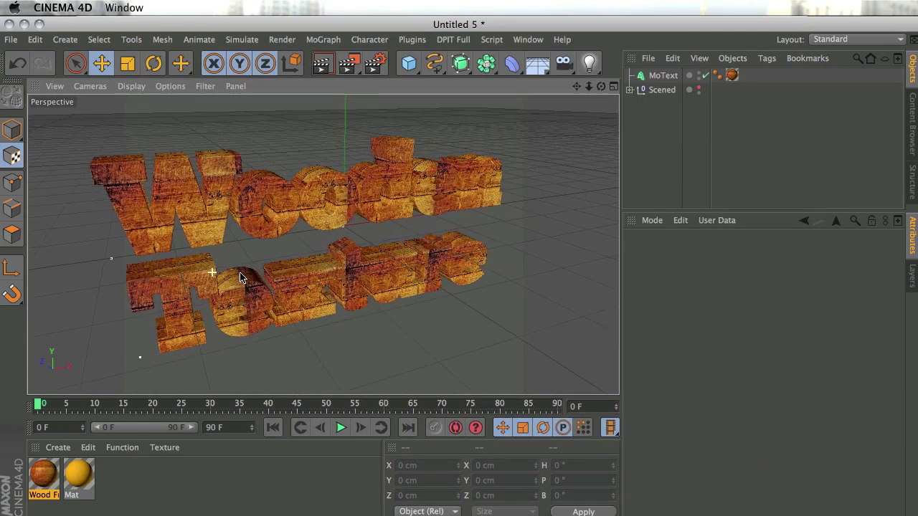
left_click(49, 476)
double_click(45, 474)
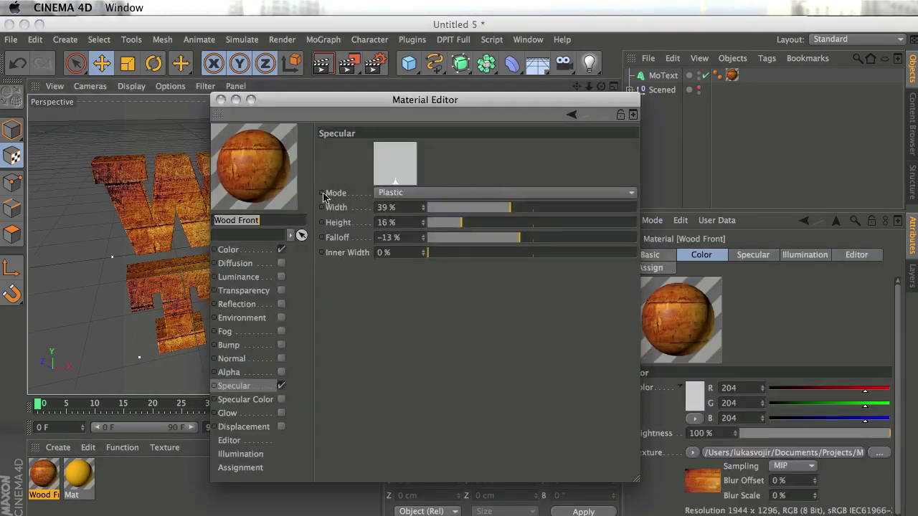
left_click(249, 360)
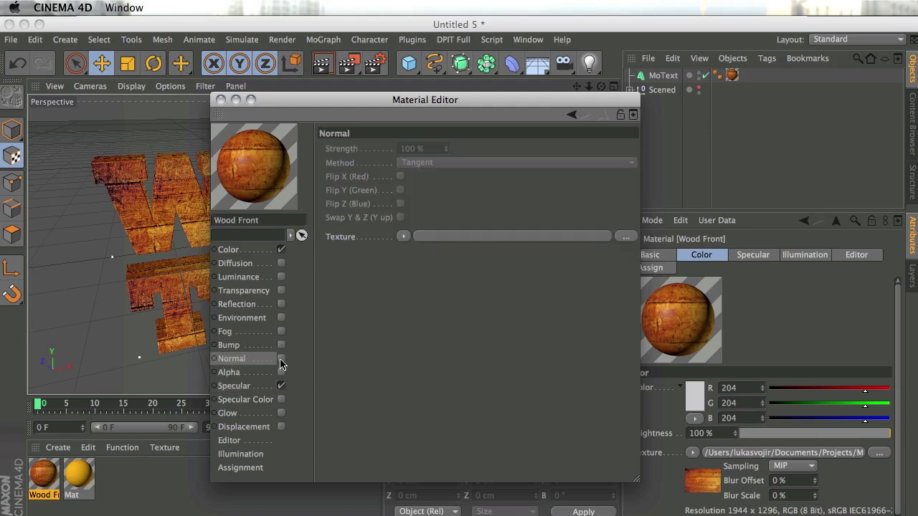
left_click(281, 360)
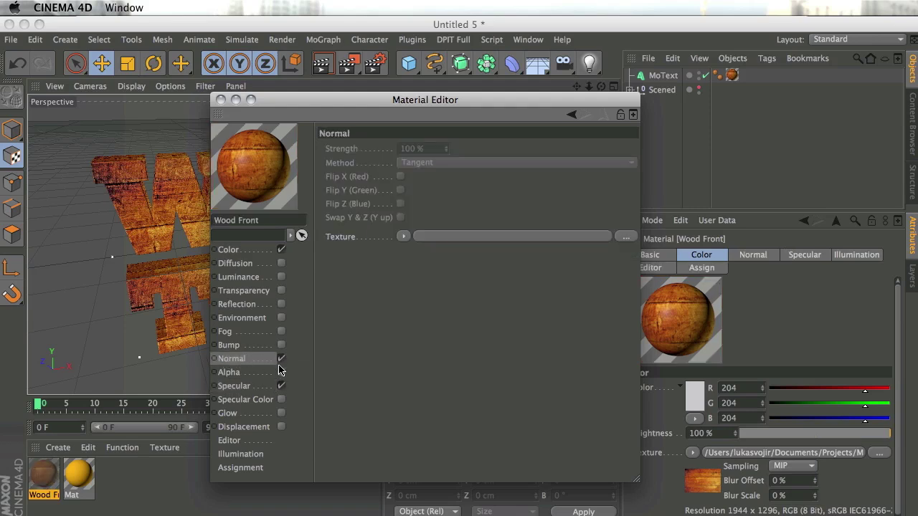
Load Local_Texture__Three_by_One_by_Beyond_Oddities-2_NRM.png as the Normal channel's texture, declining a copy at the project location
left_click(624, 237)
left_click(587, 189)
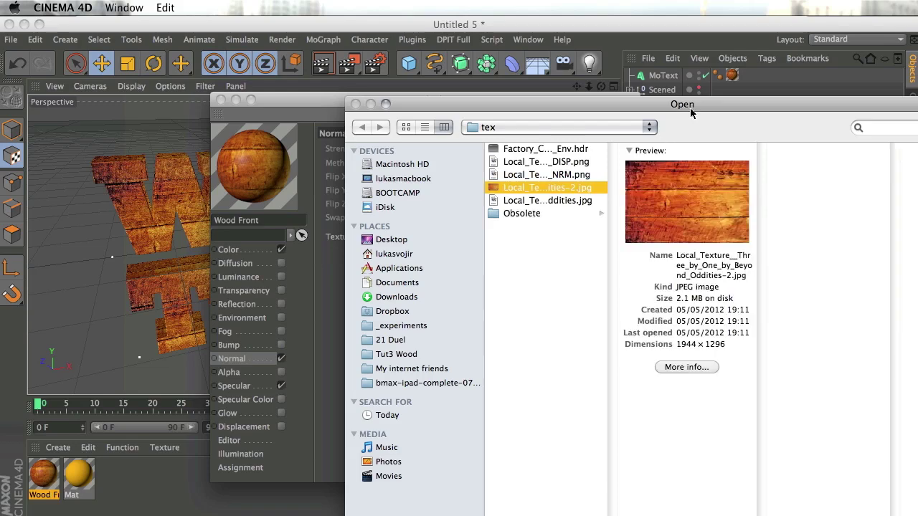
left_click_drag(693, 106, 433, 91)
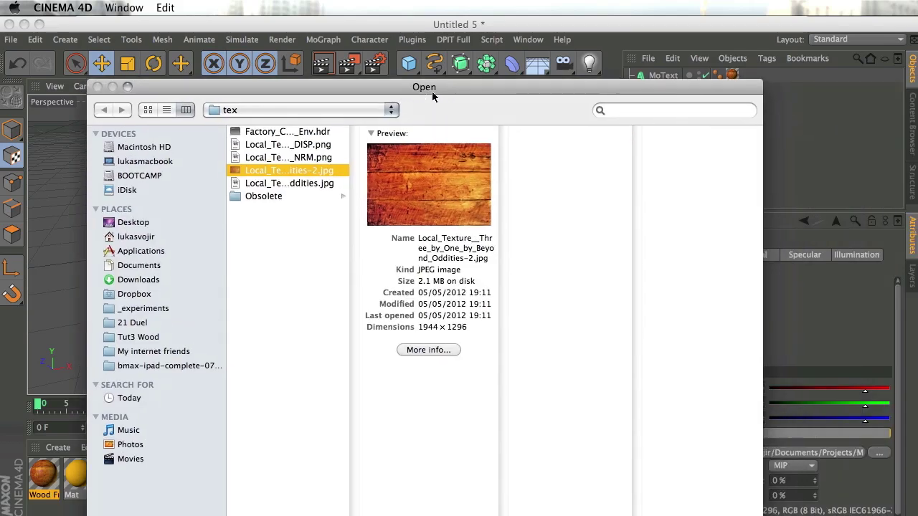
left_click(327, 184)
left_click(329, 156)
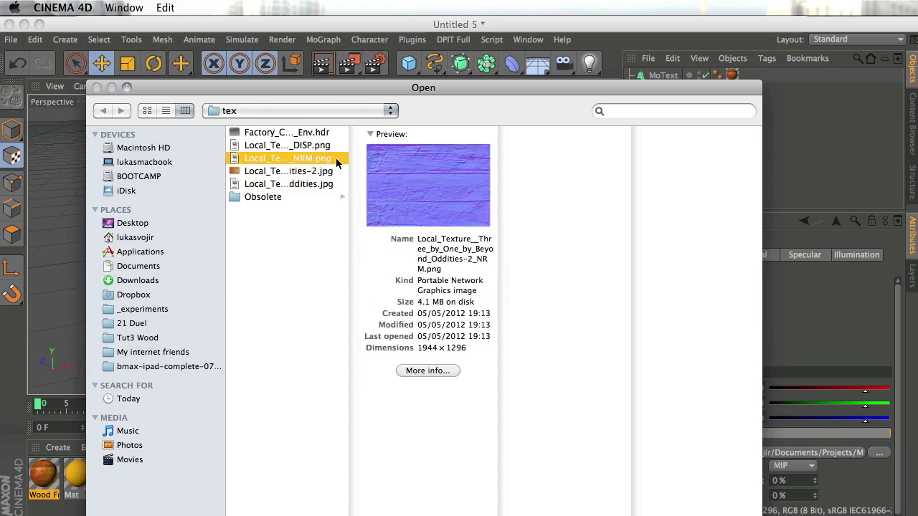
key("Return")
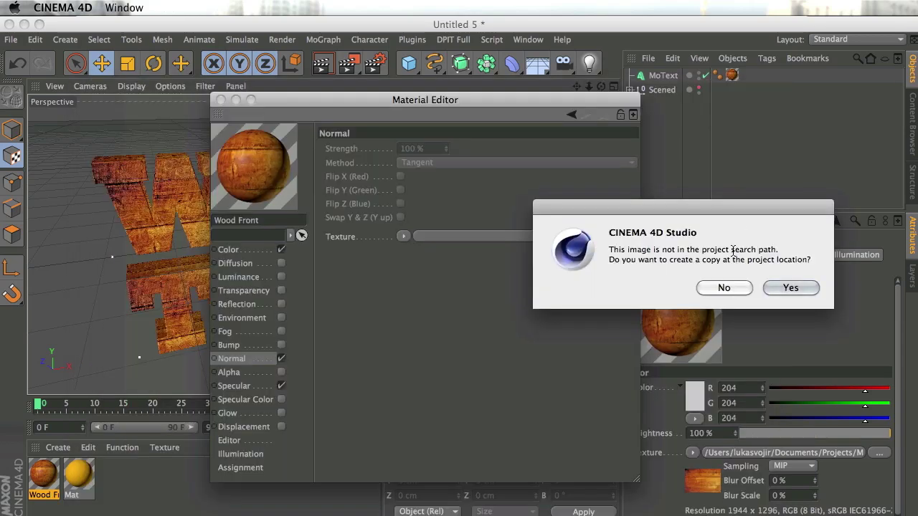
left_click(723, 287)
Close the Material Editor and render the perspective view to check the normal-mapped wood on the text
left_click_drag(466, 100, 529, 95)
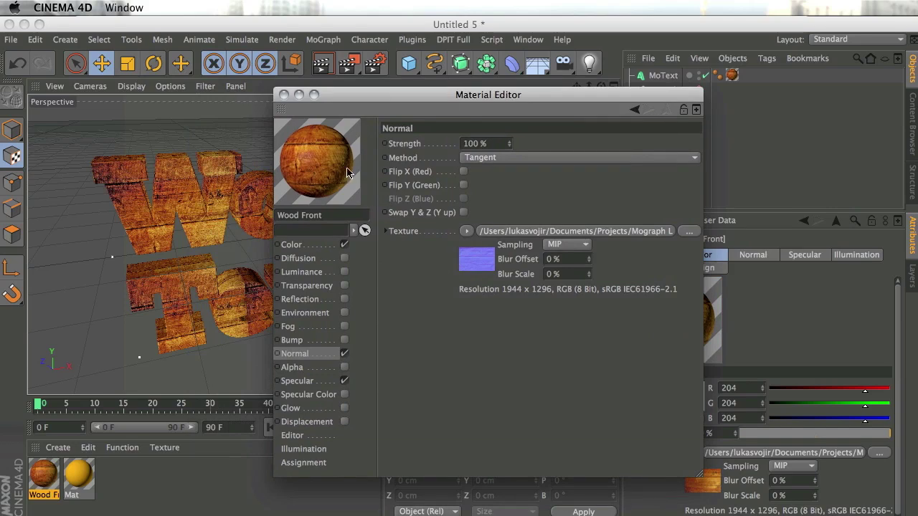
left_click(284, 94)
key("super+r")
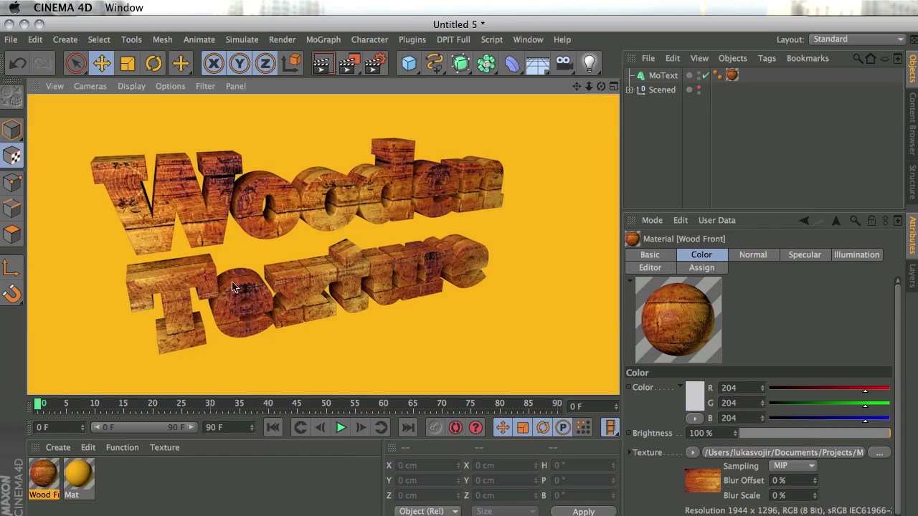
Turn off the Wood Front material's Normal and Color channels and render the lettering close up, with the Material Editor moved clear of it
left_click_drag(230, 235, 286, 235, "alt")
double_click(49, 481)
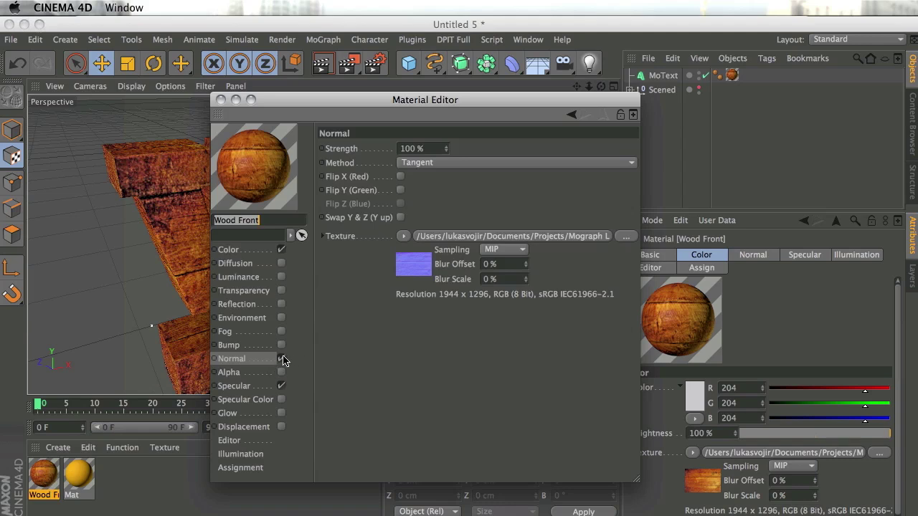
left_click(282, 359)
left_click(281, 248)
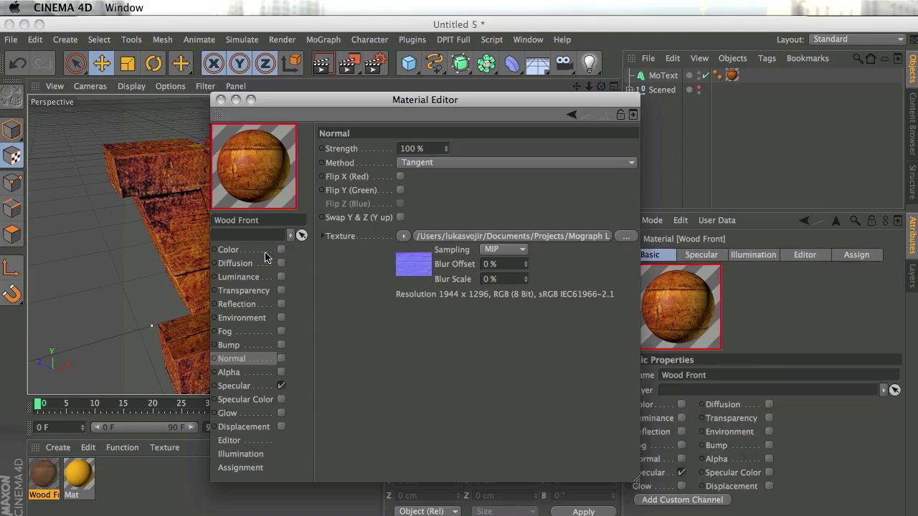
left_click_drag(275, 96, 628, 123)
key("super+r")
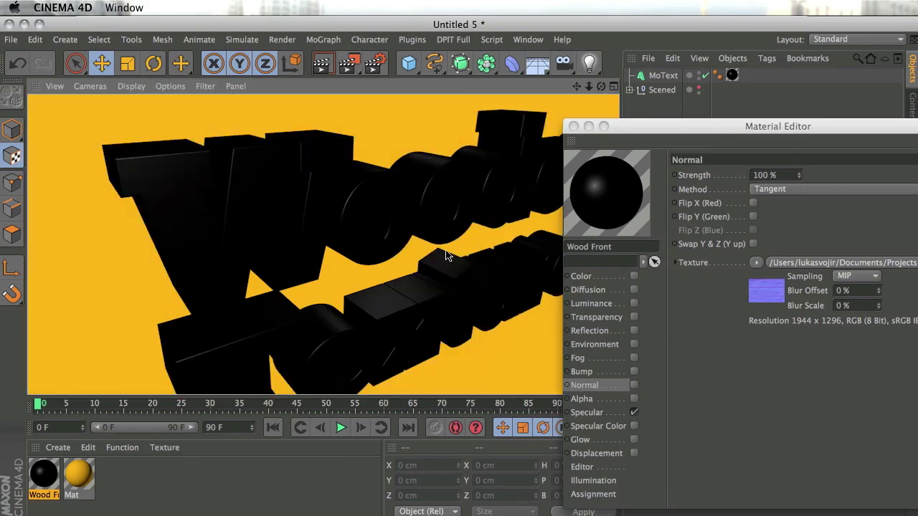
left_click_drag(631, 129, 708, 130)
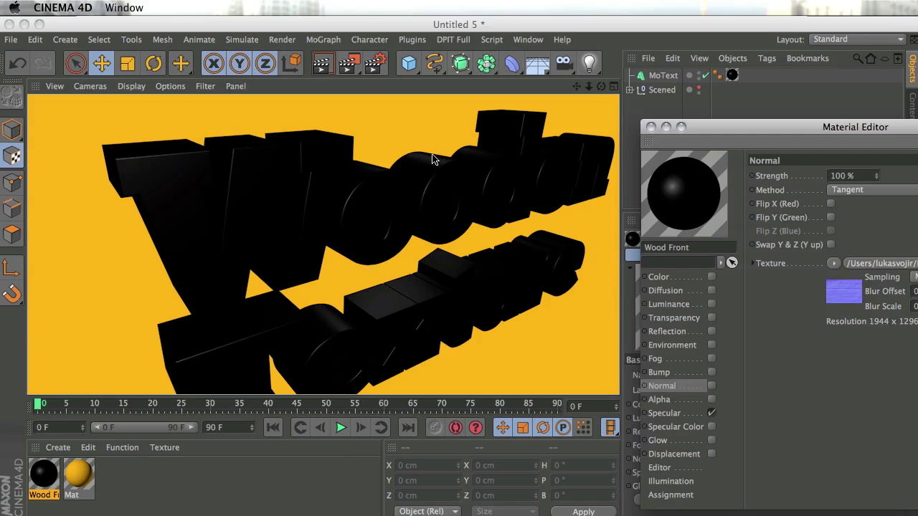
Turn the Wood Front material's Normal channel back on and render the lettering with only its normal map and specular
left_click_drag(729, 127, 723, 117)
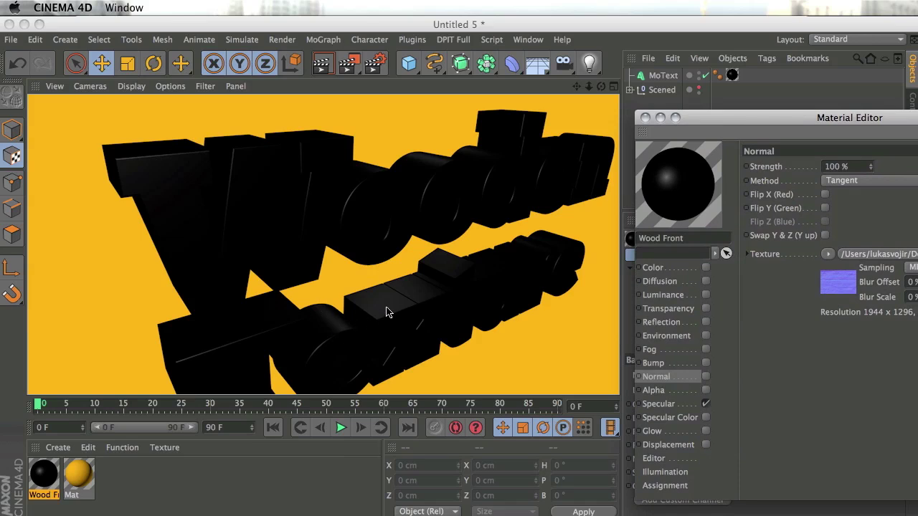
left_click_drag(785, 118, 752, 106)
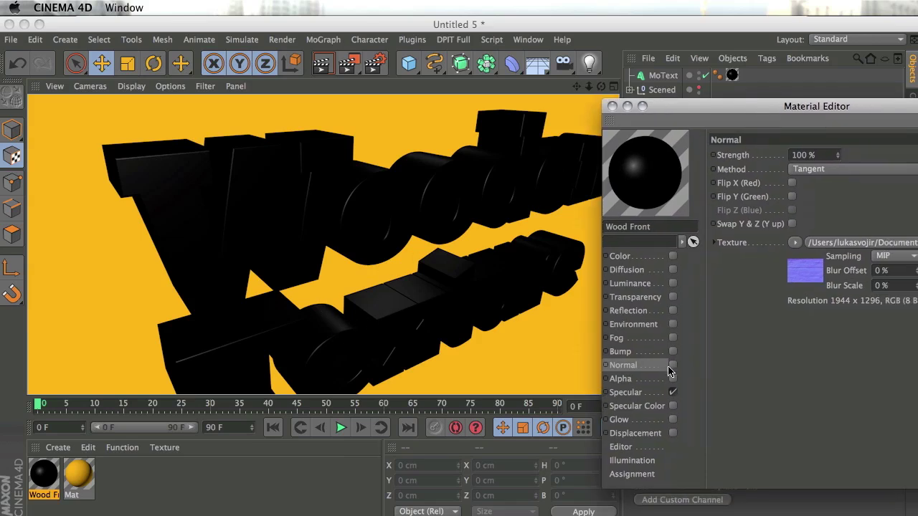
left_click(672, 366)
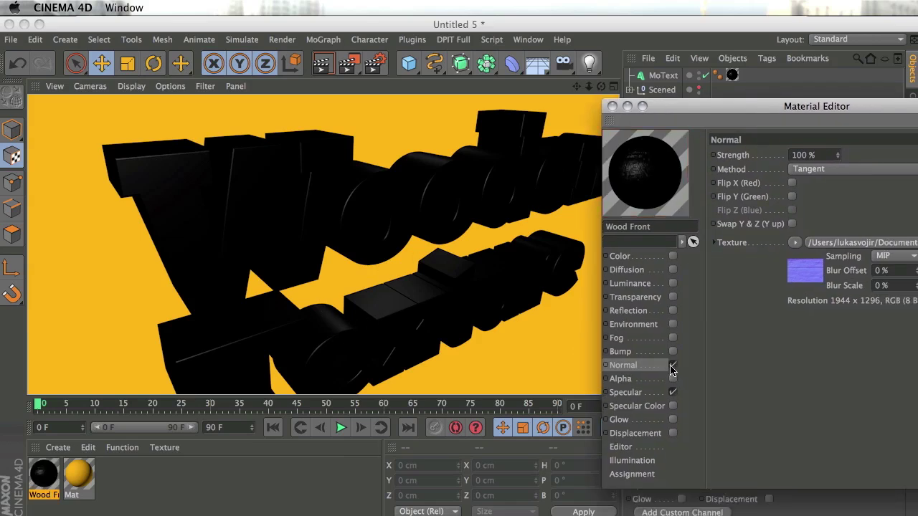
key("ctrl+r")
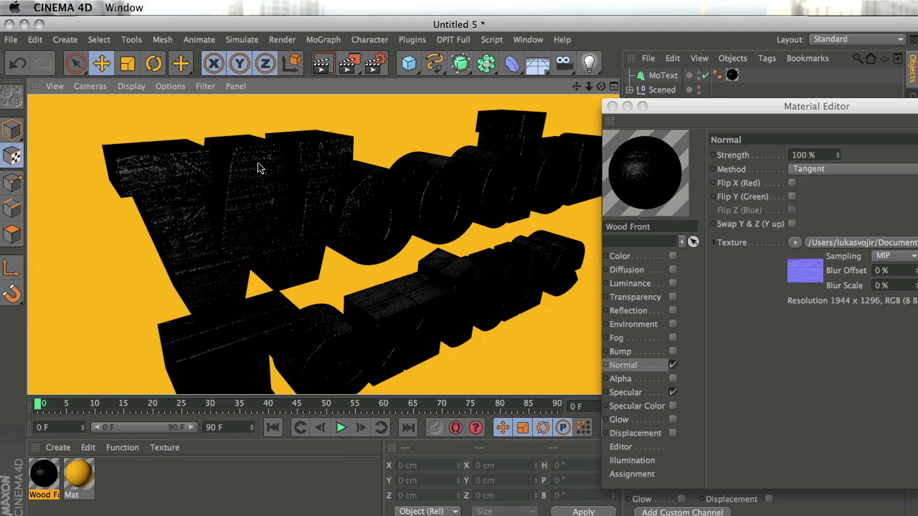
Turn the Wood Front material's Color channel back on, close the Material Editor and render the text from a more frontal angle
left_click_drag(676, 109, 638, 108)
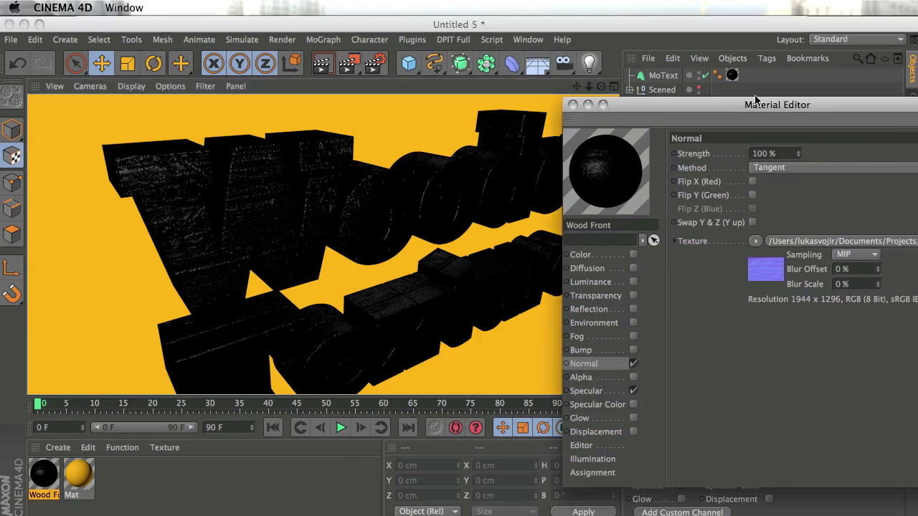
left_click(633, 254)
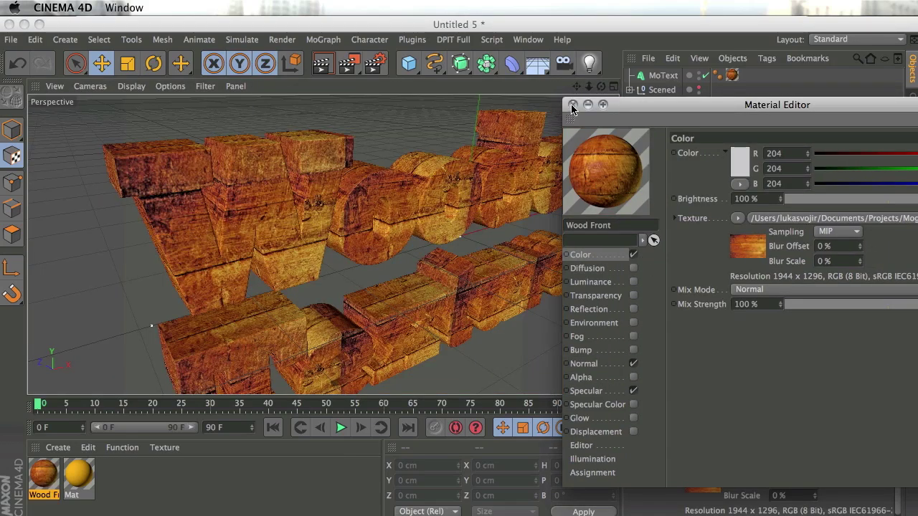
left_click(571, 104)
left_click_drag(539, 262, 499, 283, "alt")
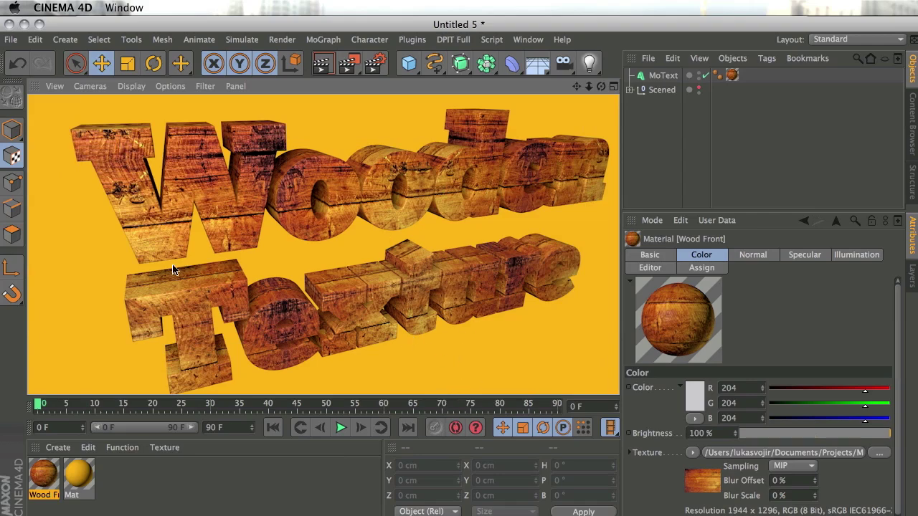
left_click(356, 298)
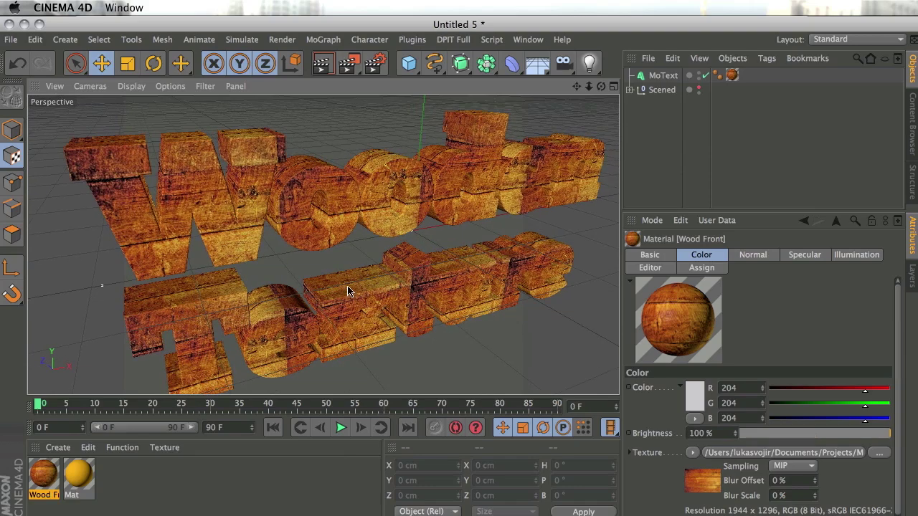
left_click_drag(381, 307, 391, 296, "alt")
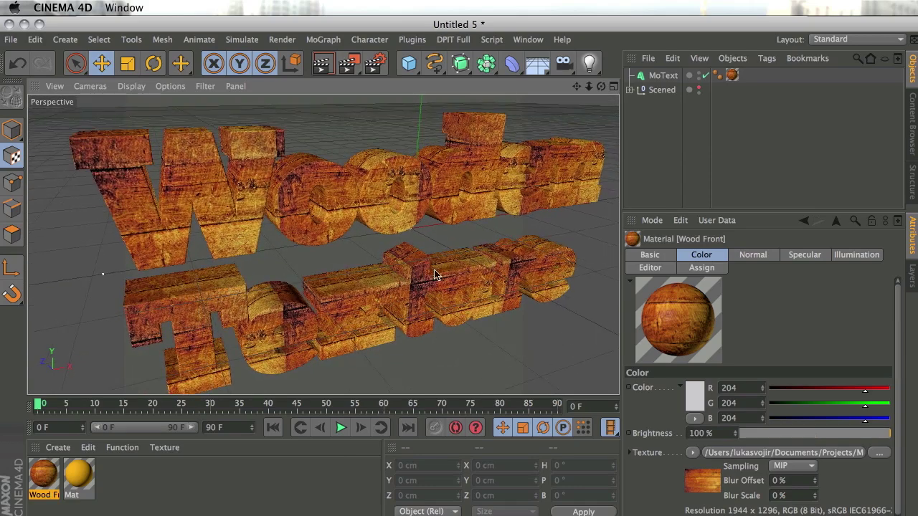
mouse_move(450, 249)
left_mouse_down("alt")
mouse_move(322, 246)
mouse_move(440, 248)
mouse_move(451, 264)
left_mouse_up("alt")
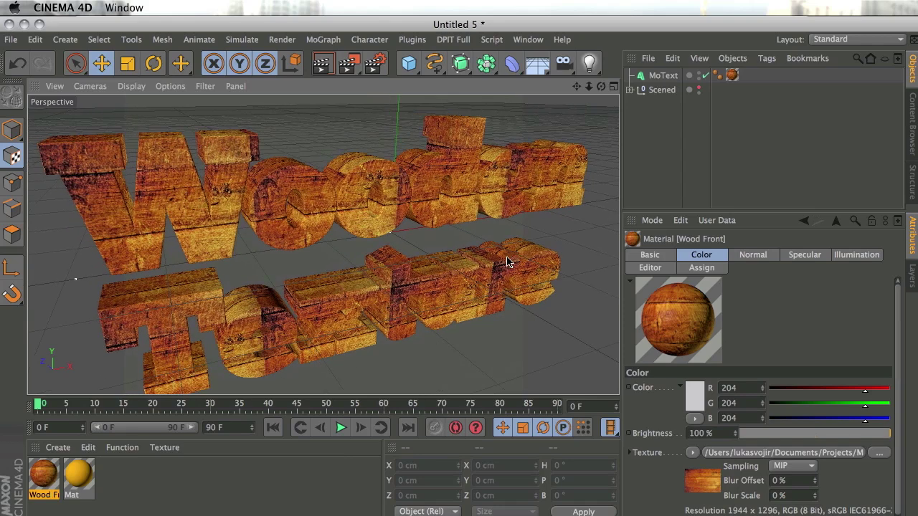
Switch to Model mode and duplicate the Wood Front texture tag on the MoText object
left_click(661, 76)
left_click(640, 117)
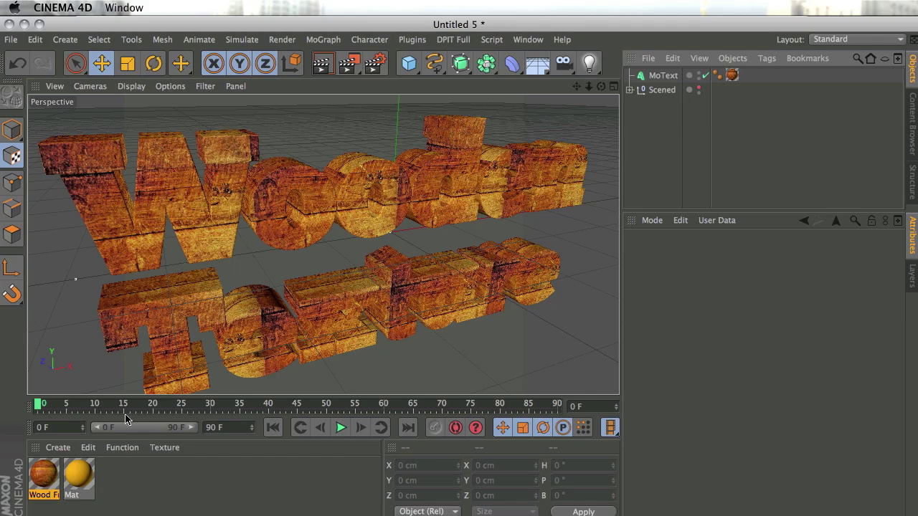
left_click(659, 76)
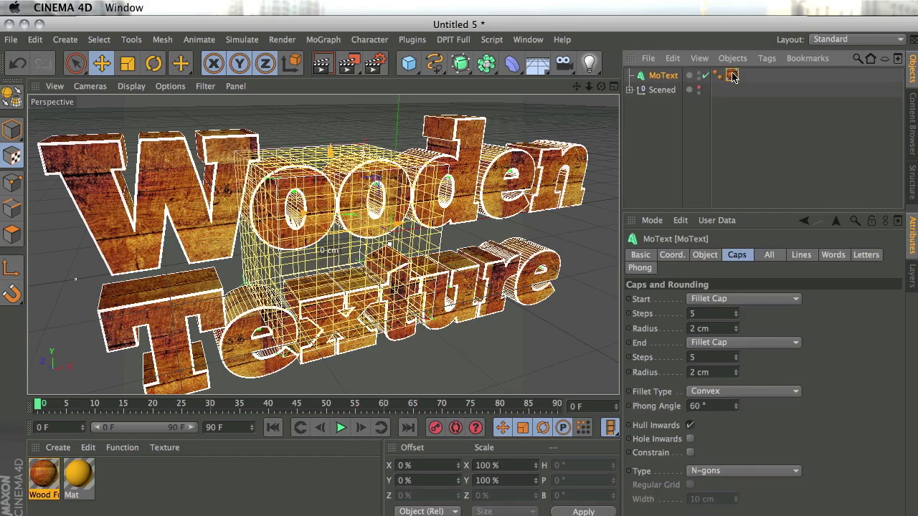
left_click(728, 76)
left_click(11, 129)
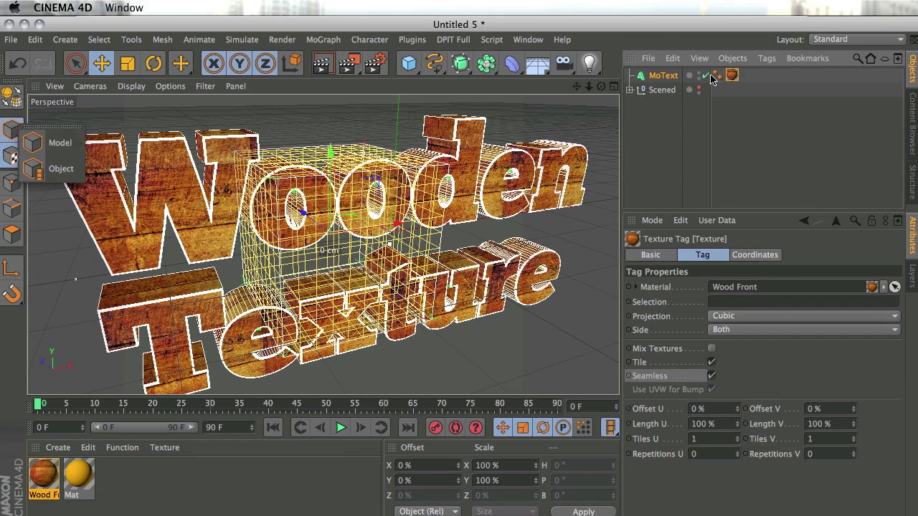
left_click(33, 143)
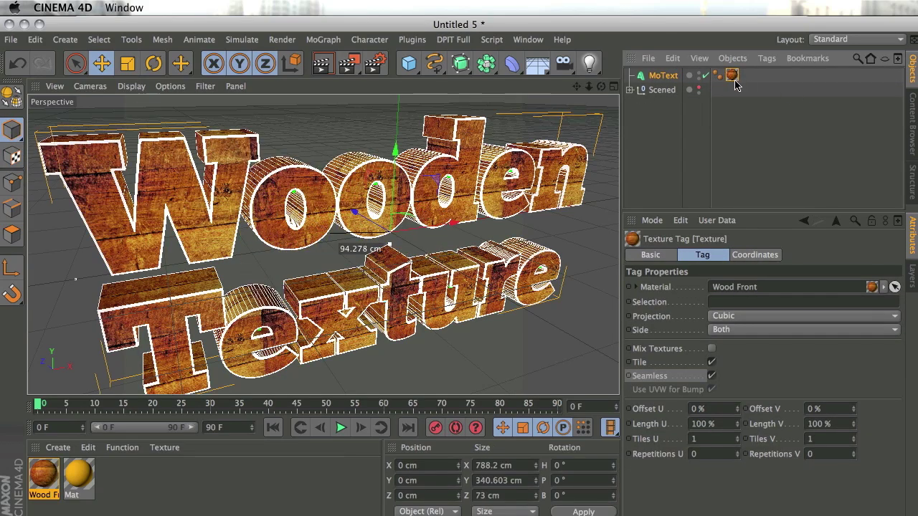
left_click_drag(731, 75, 744, 82, "ctrl")
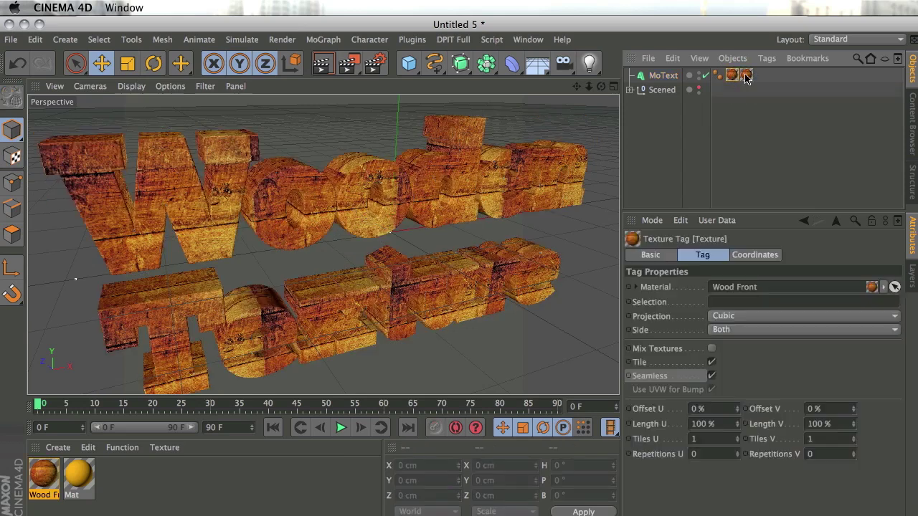
left_click(745, 76)
left_click(746, 75)
Duplicate the Wood Front material and rename the copy "Wood Exxtrude"
left_click(116, 483)
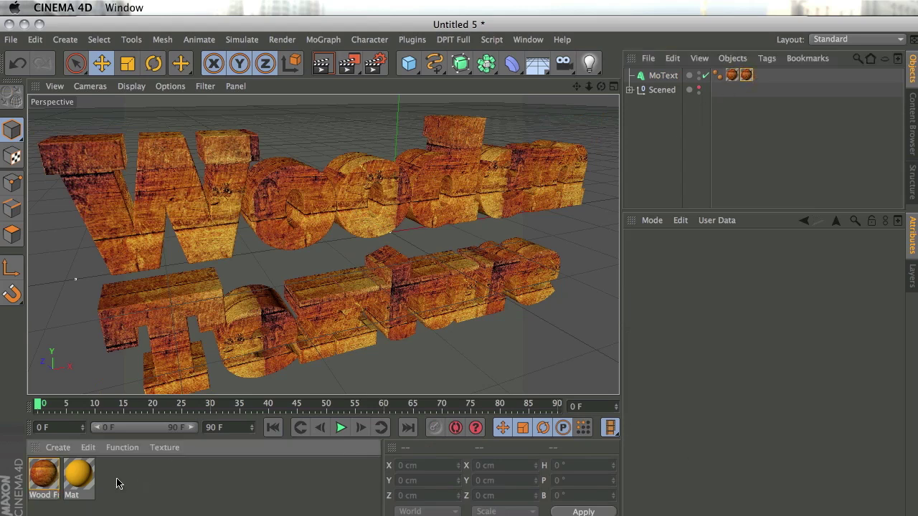
left_click(46, 484)
left_click_drag(41, 481, 52, 488, "ctrl")
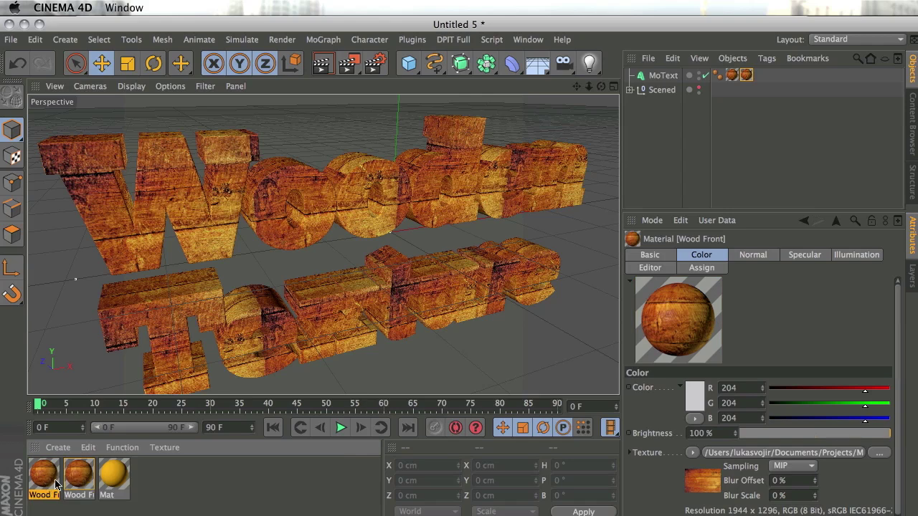
double_click(50, 495)
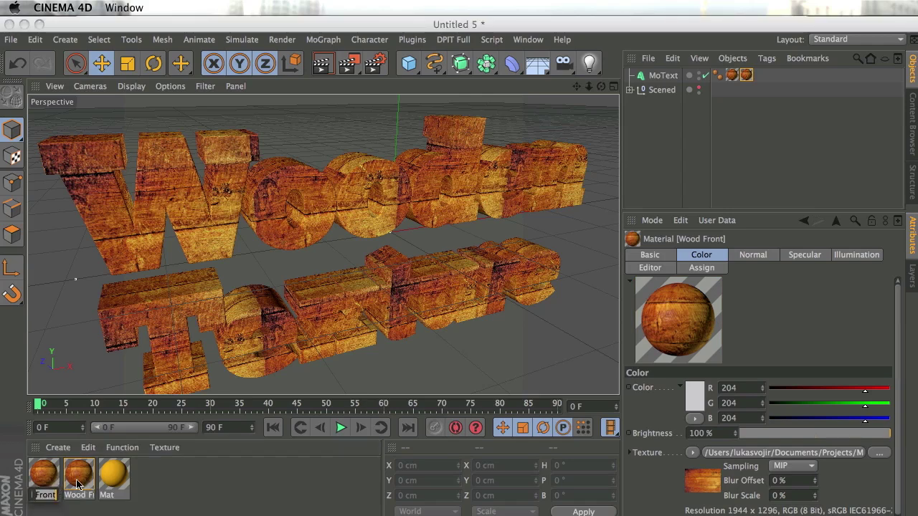
type("Exxtru")
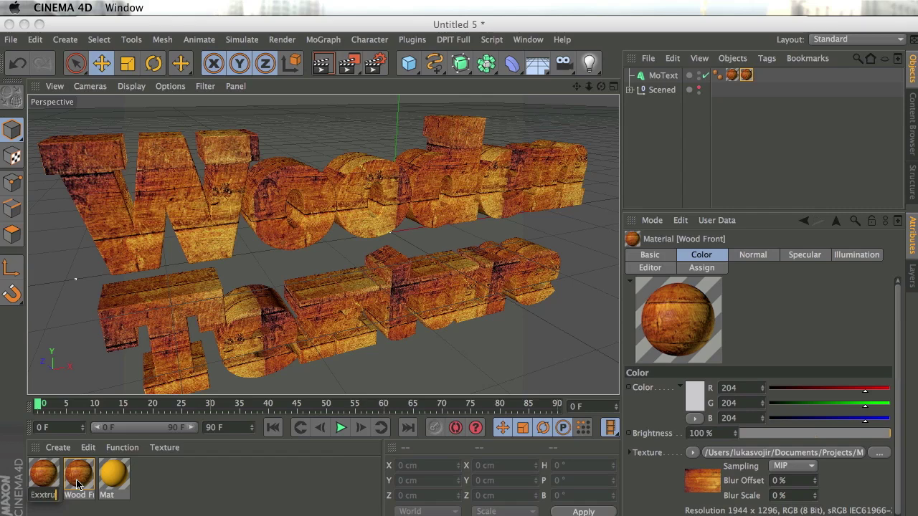
type("de")
key("Return")
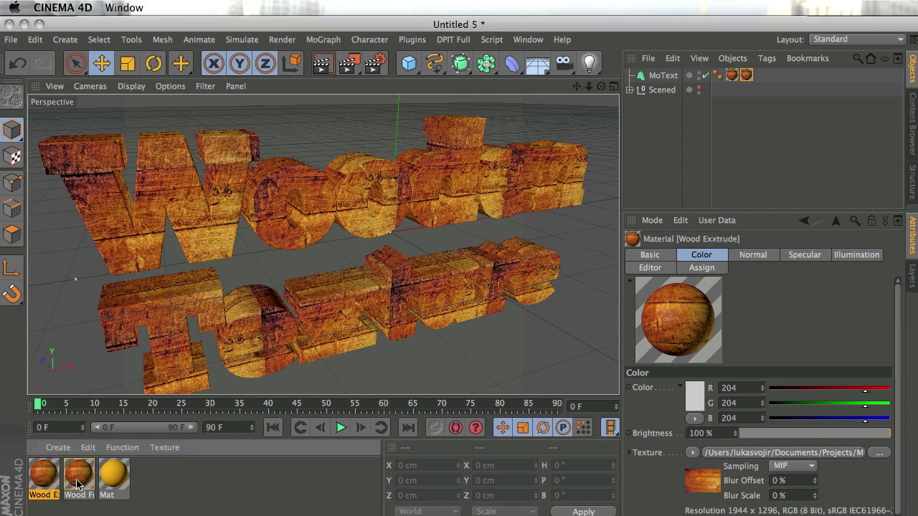
Turn off the Color channel of the Wood Exxtrude material and close the Material Editor
double_click(40, 478)
left_click_drag(375, 98, 389, 79)
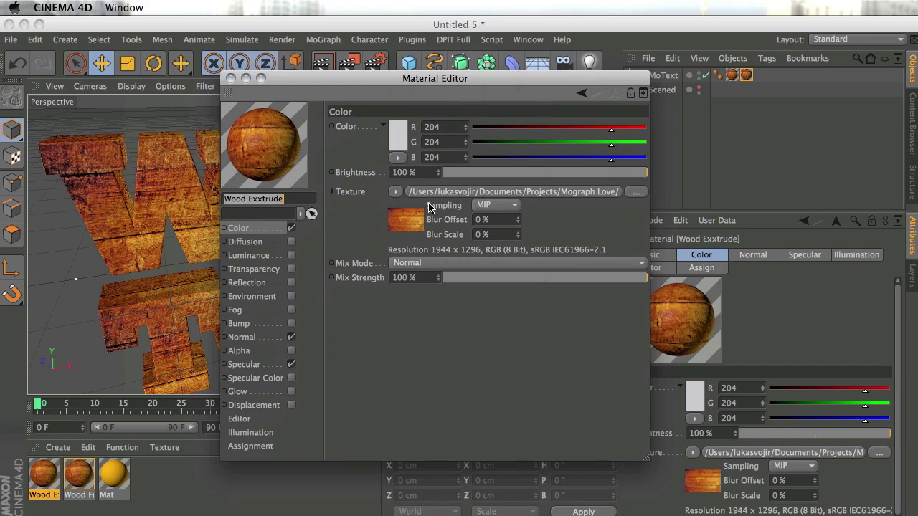
left_click(291, 228)
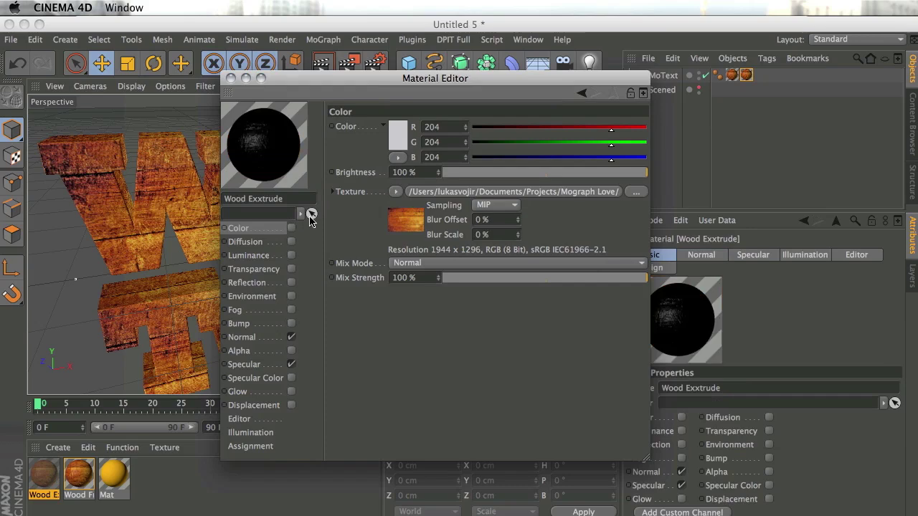
left_click(230, 78)
Assign the Wood Exxtrude material to MoText's second texture tag and open that tag's Selection value for editing
left_click_drag(47, 484, 746, 76)
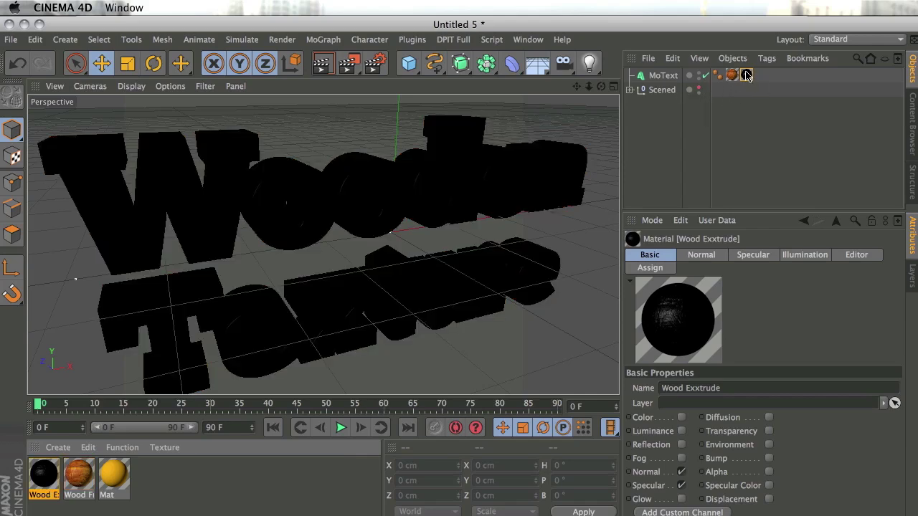
left_click(747, 76)
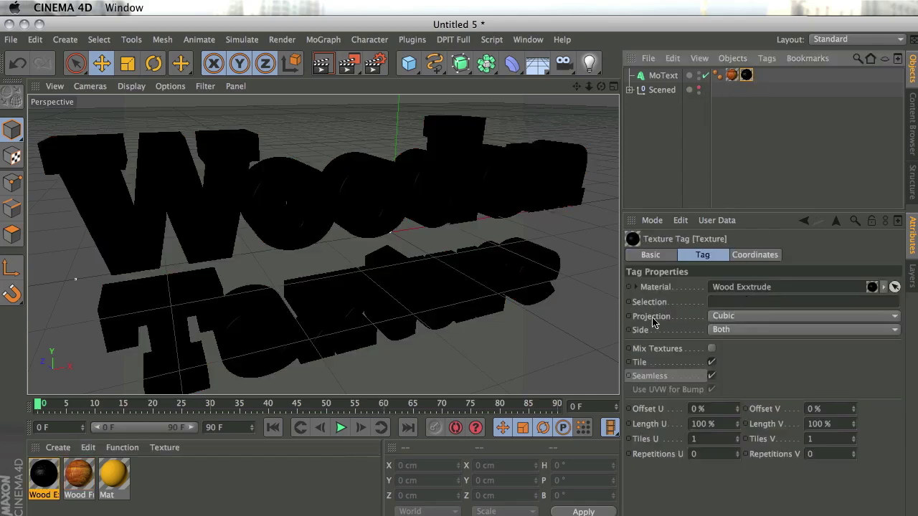
left_click(732, 301)
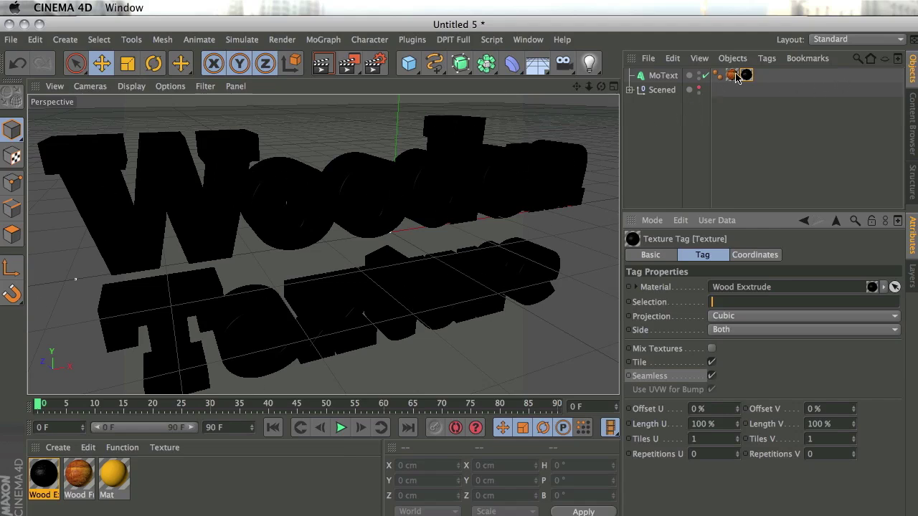
Place the Wood Exxtrude texture tag before the Wood Front tag on MoText and inspect both tags' properties
mouse_move(745, 75)
left_mouse_down()
mouse_move(746, 92)
mouse_move(730, 80)
left_mouse_up()
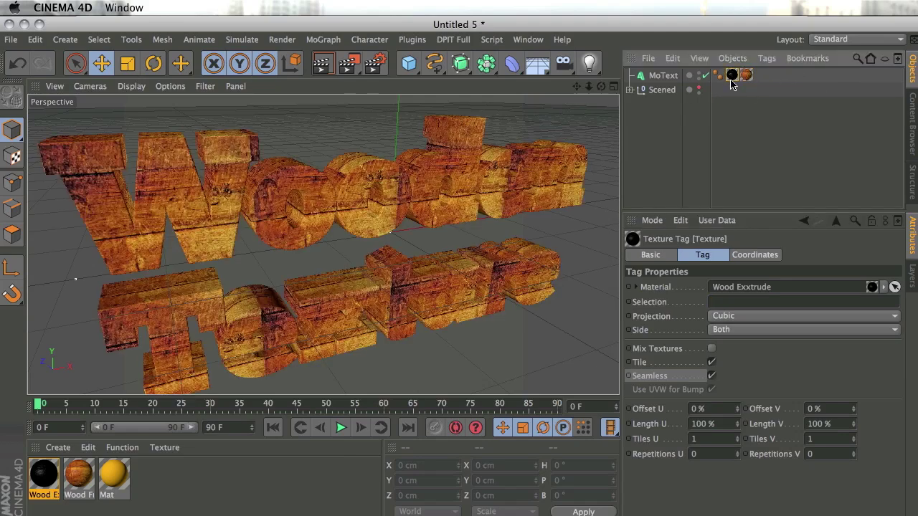
left_click(647, 128)
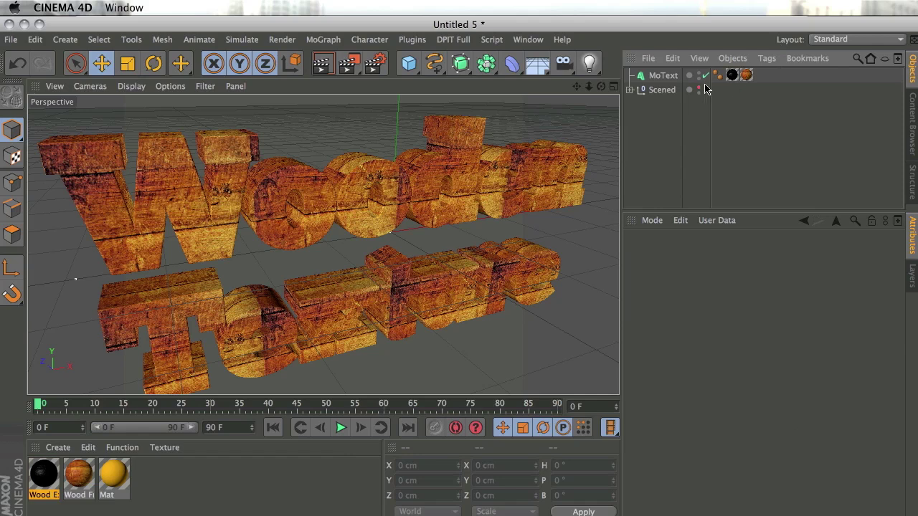
left_click(731, 75)
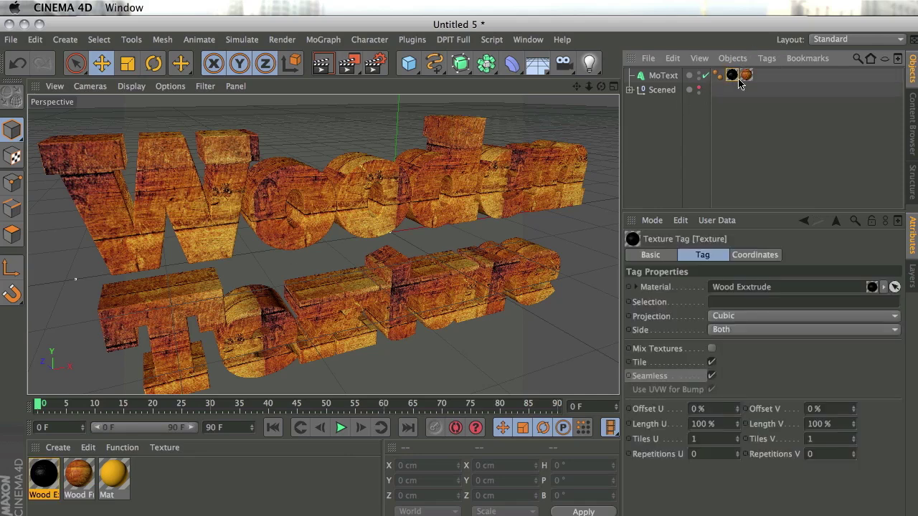
left_click(746, 75)
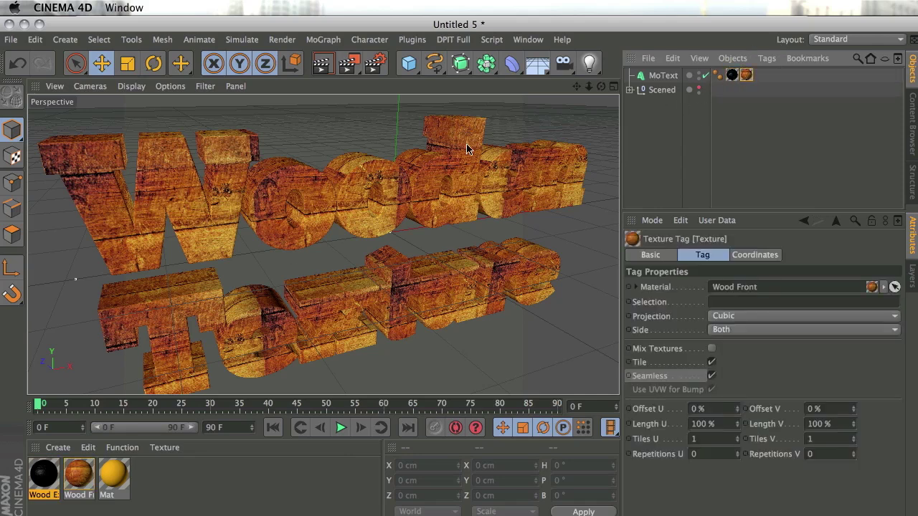
left_click(731, 74)
left_click(745, 75)
Restrict the Wood Front texture tag to the front caps with the selection C1
left_click(725, 304)
type("C")
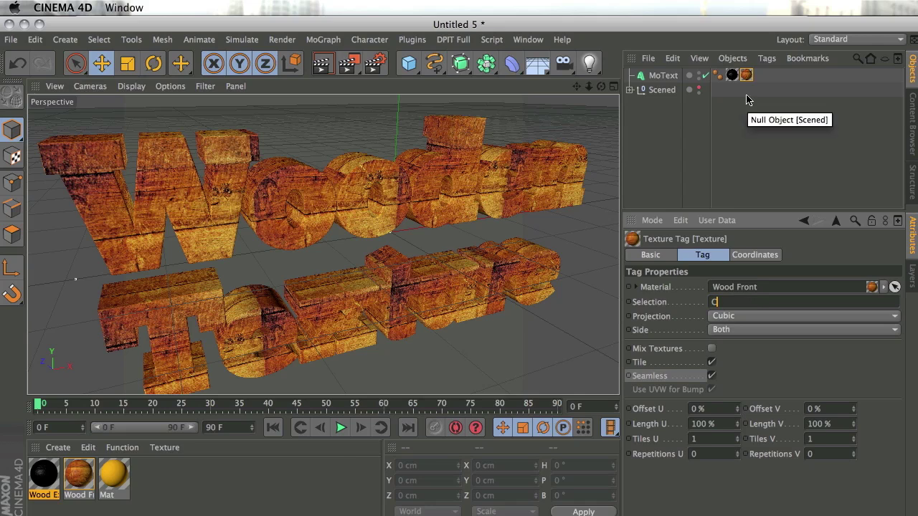
type("l")
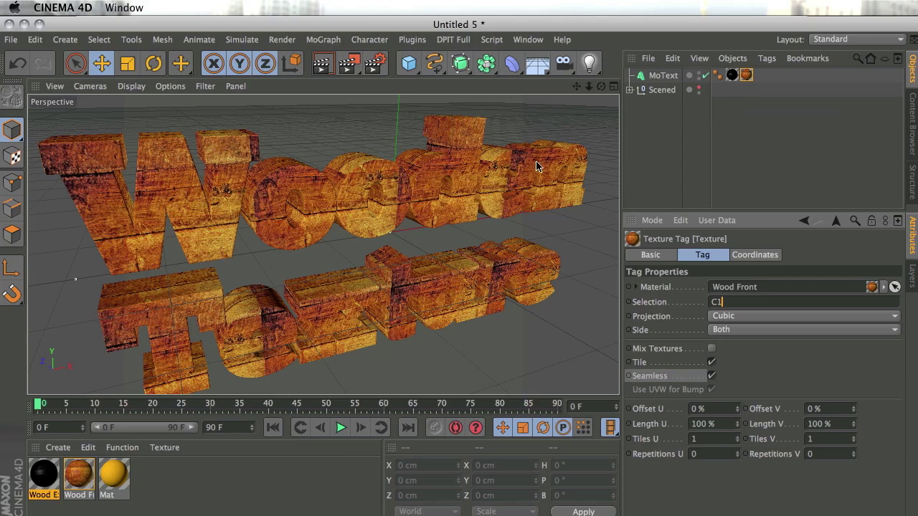
left_click(677, 146)
left_click(749, 74)
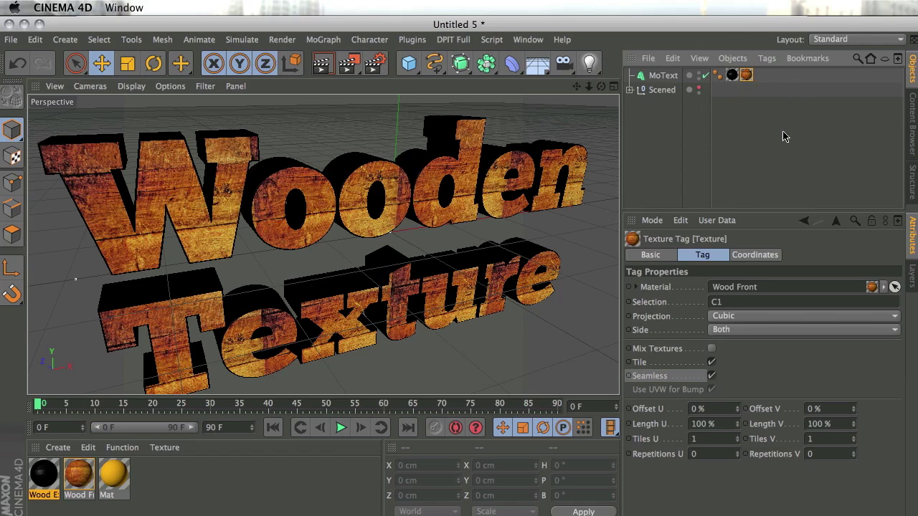
Reorder MoText's texture tags so Wood Exxtrude comes after Wood Front, and select the Wood Exxtrude tag
left_click(741, 112)
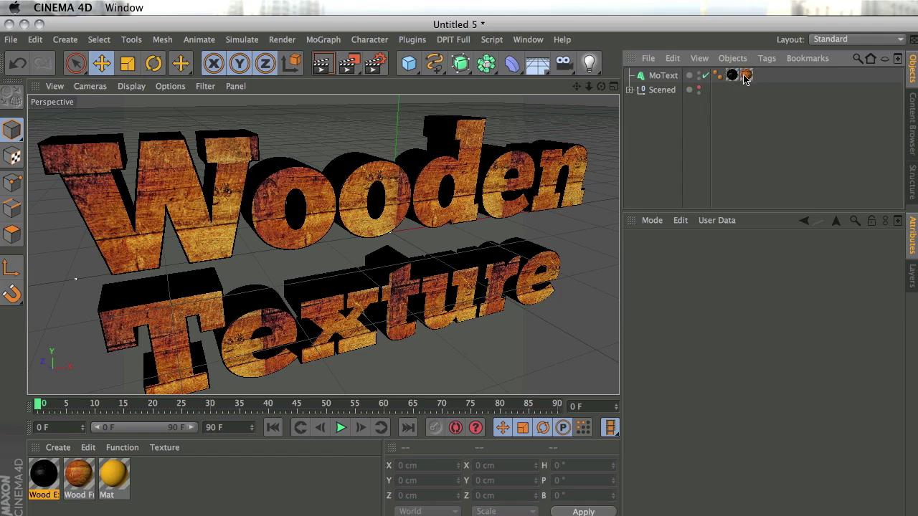
left_click_drag(746, 75, 756, 105)
left_click(756, 105)
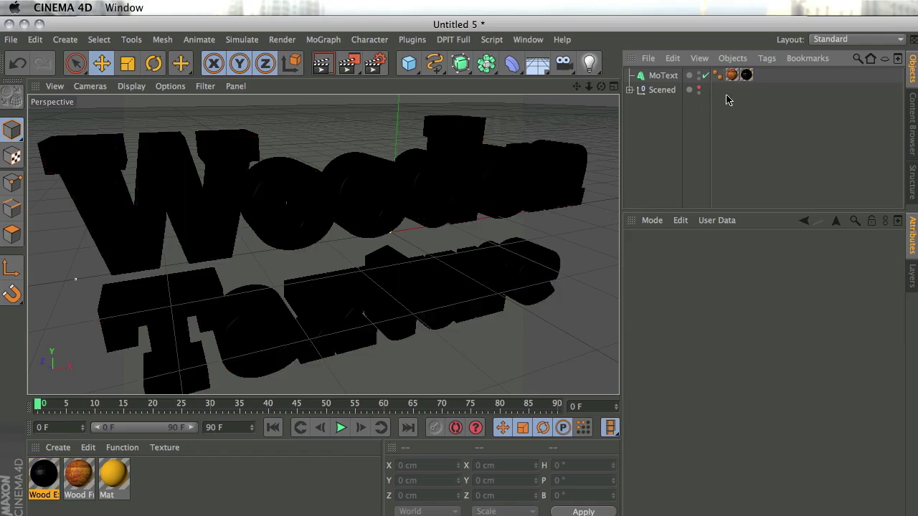
left_click(746, 75)
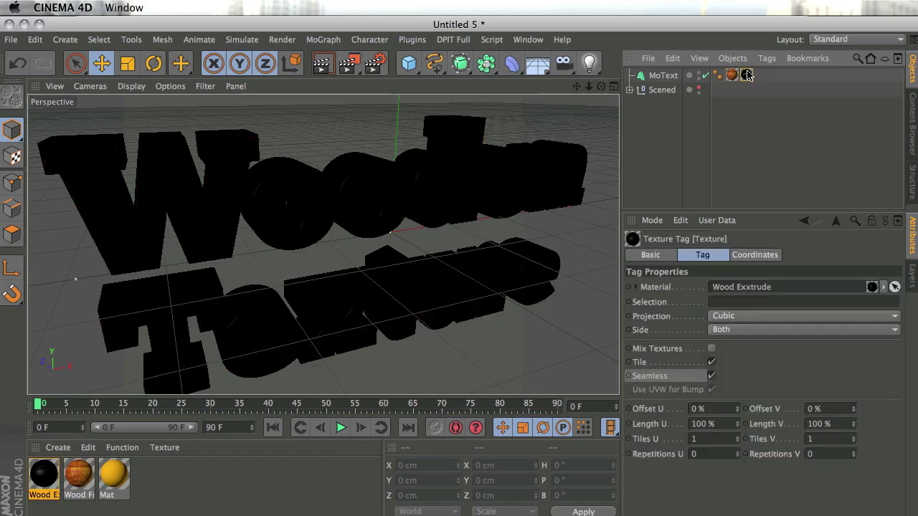
Reorder MoText's texture tags so Wood Front comes after Wood Exxtrude, and check both tags' properties
left_click(732, 77)
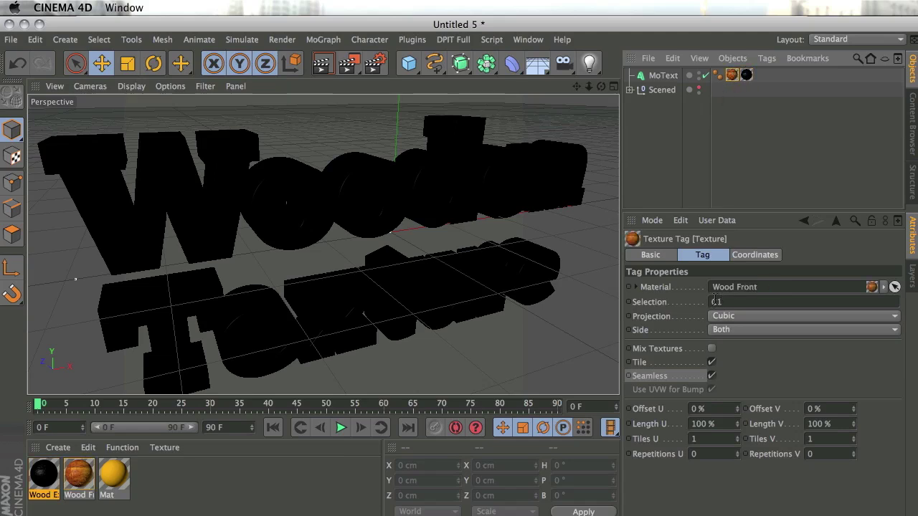
left_click_drag(719, 78, 758, 78)
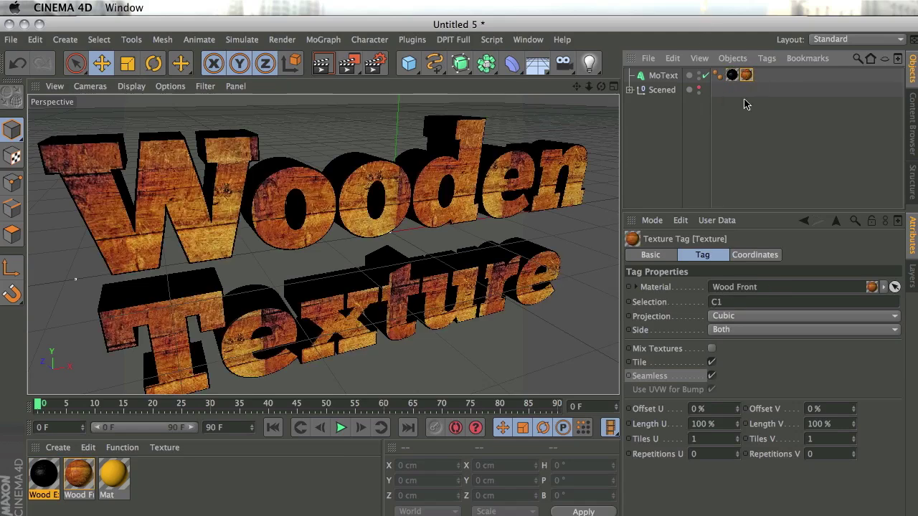
left_click(743, 103)
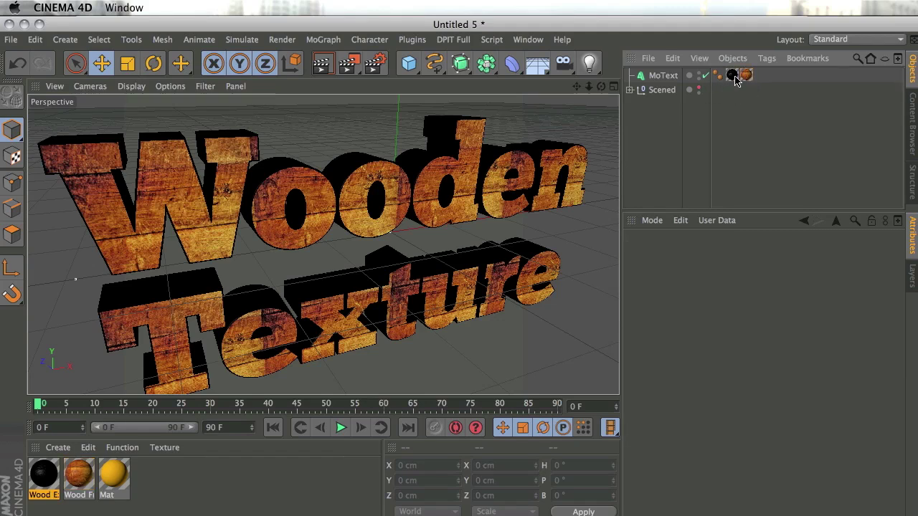
left_click(731, 75)
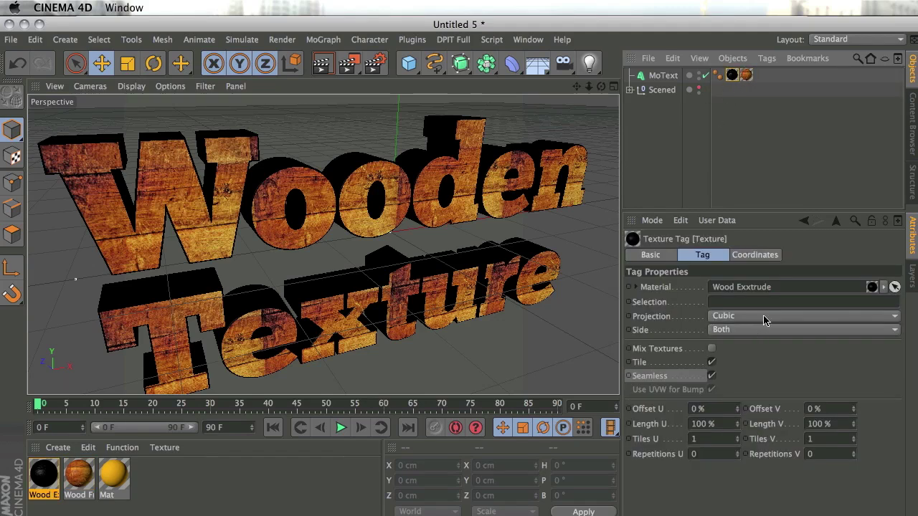
left_click(745, 76)
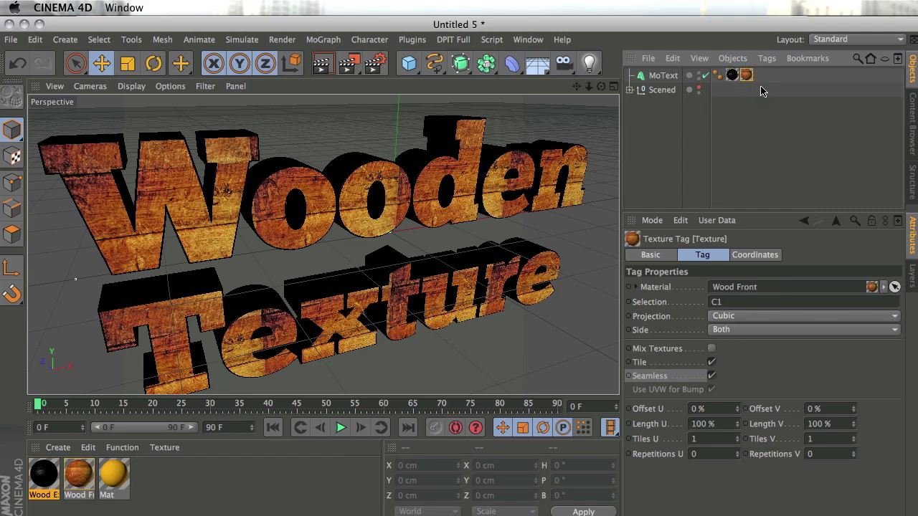
Enable the Color channel of the Wood Exxtrude material, keeping the text visible beside the material's settings
double_click(45, 487)
left_click_drag(401, 103, 672, 116)
left_click(320, 247)
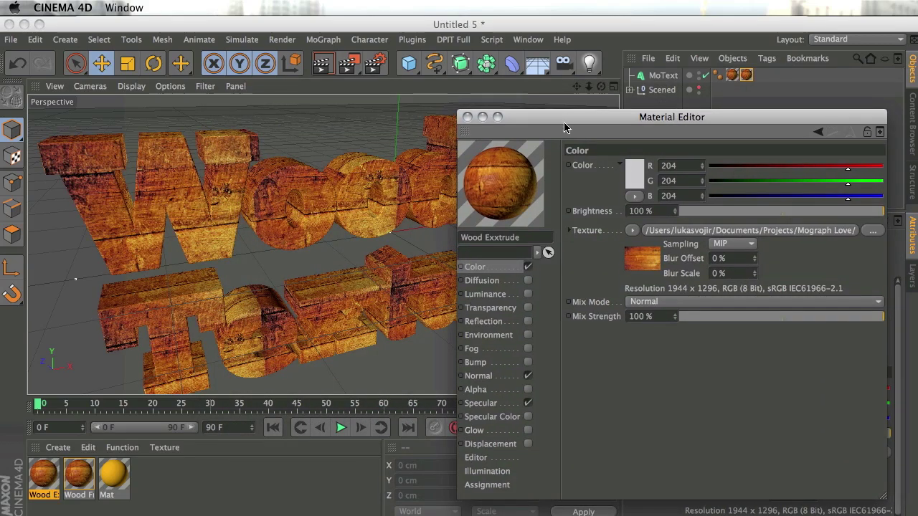
left_click_drag(563, 121, 537, 102)
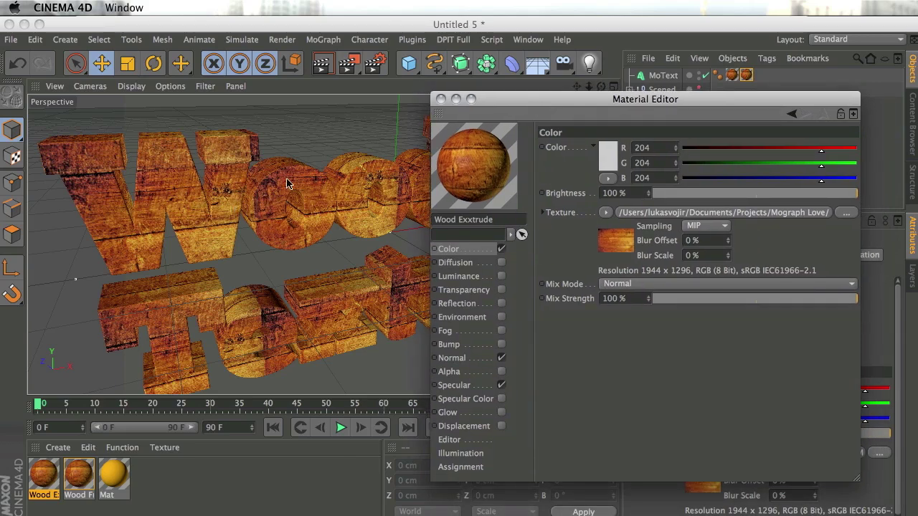
left_click_drag(579, 101, 517, 68)
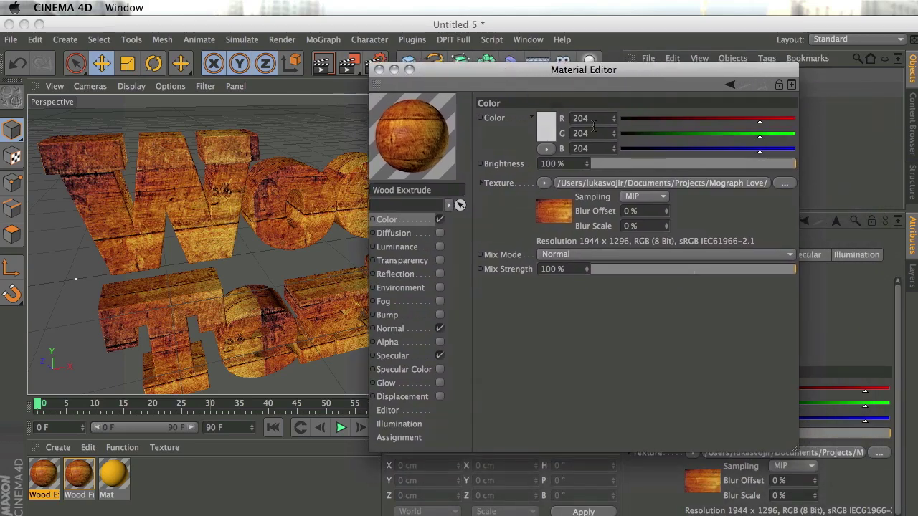
left_click_drag(606, 81, 642, 70)
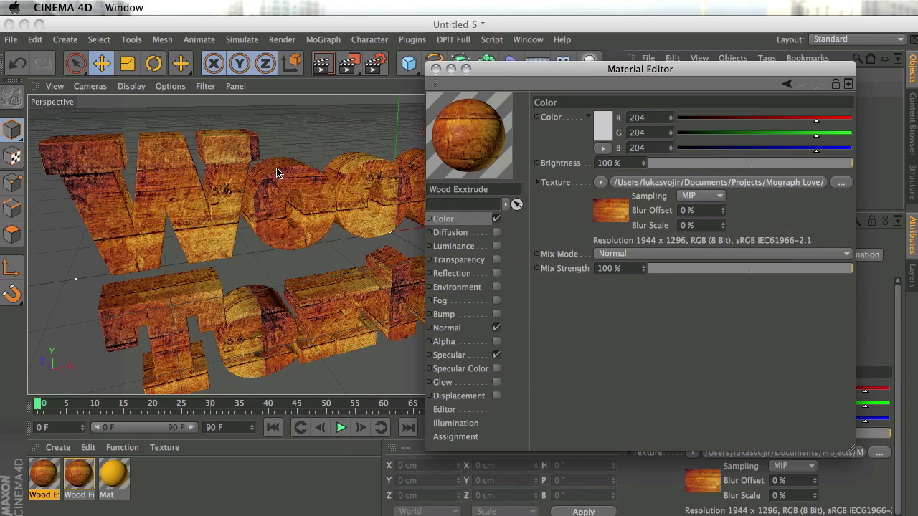
Wrap the Wood Exxtrude color texture in a Layer shader and open that shader's layer list
left_click(560, 182)
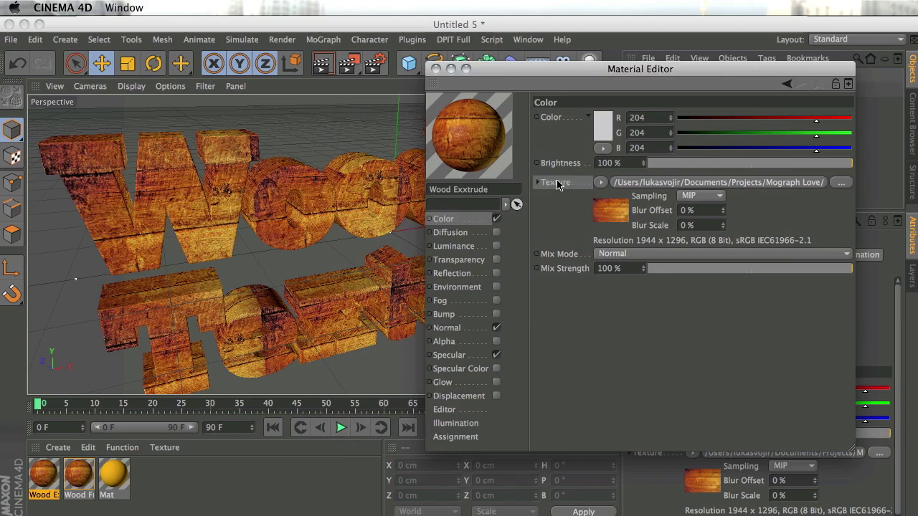
left_click(601, 184)
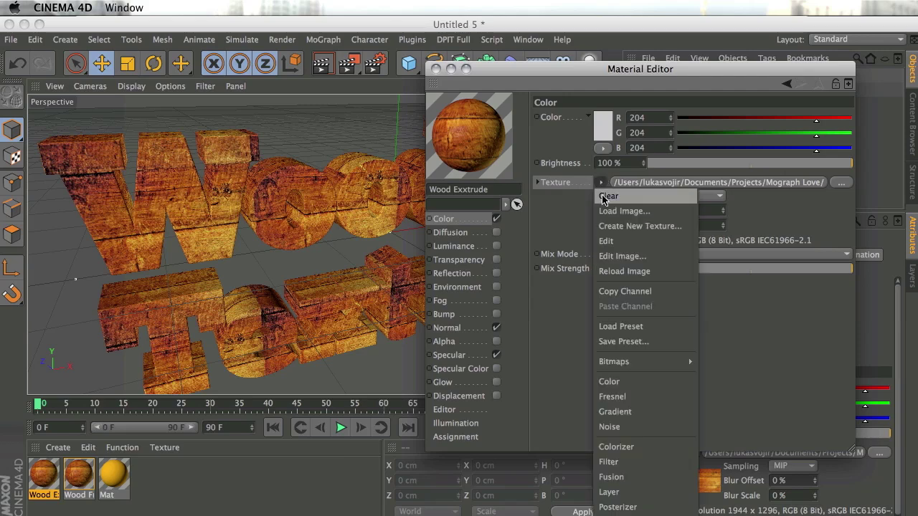
left_click(624, 492)
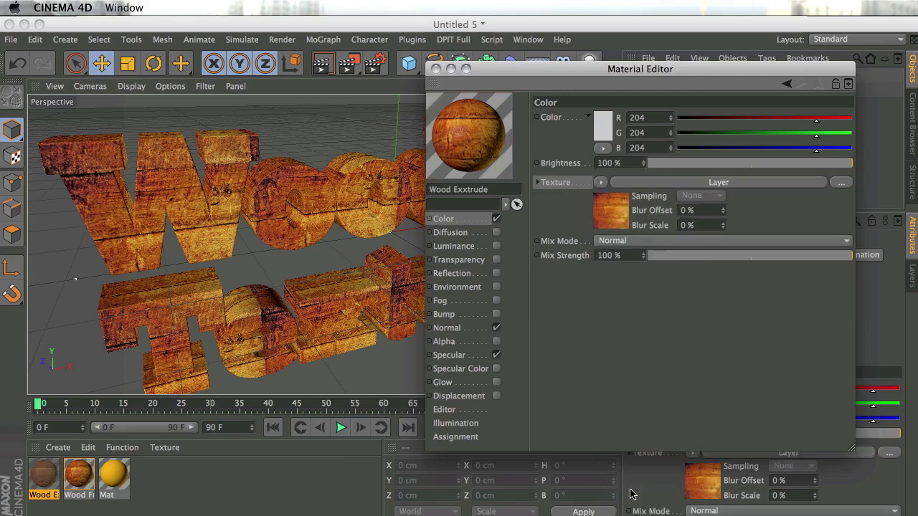
left_click_drag(691, 68, 616, 68)
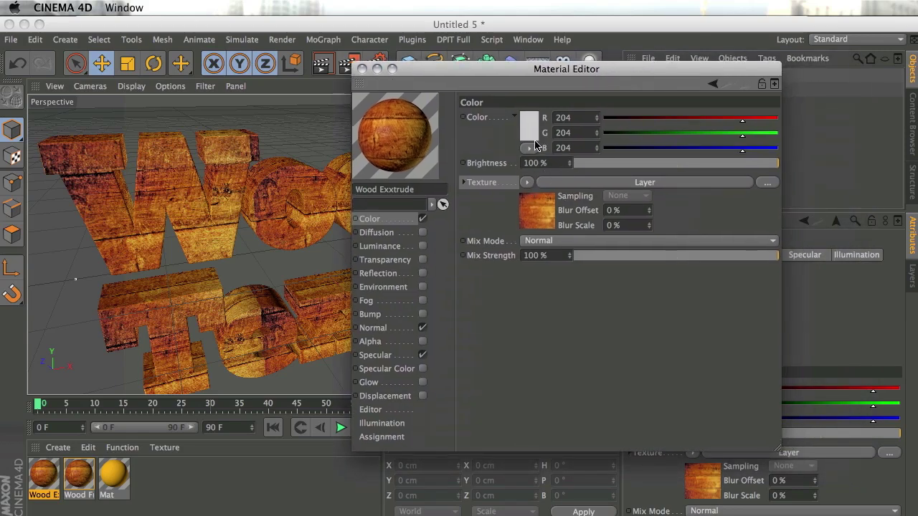
mouse_move(589, 73)
left_mouse_down()
mouse_move(547, 78)
mouse_move(582, 70)
mouse_move(584, 57)
left_mouse_up()
left_click(490, 218)
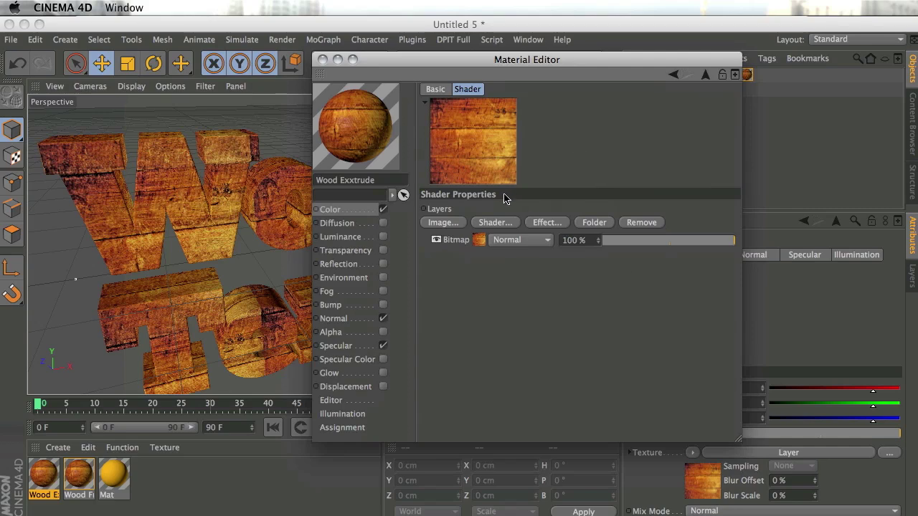
left_click(456, 223)
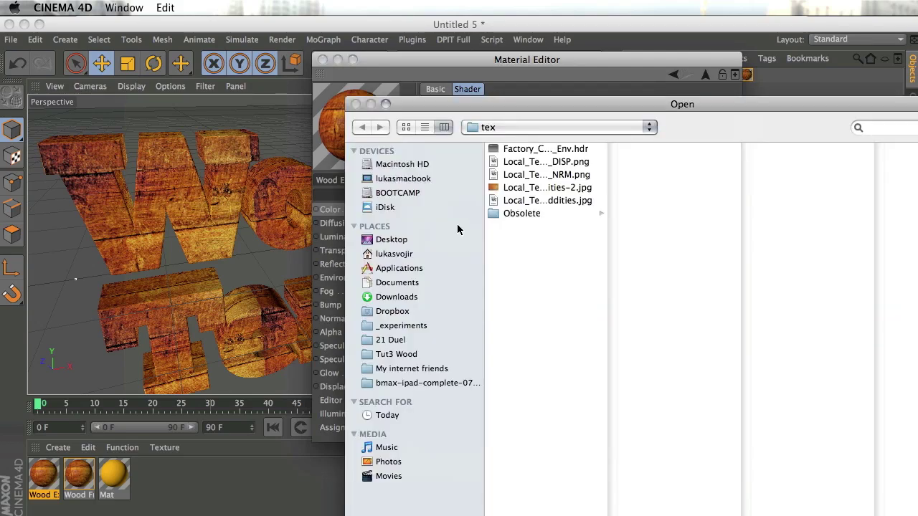
double_click(547, 187)
left_click(496, 227)
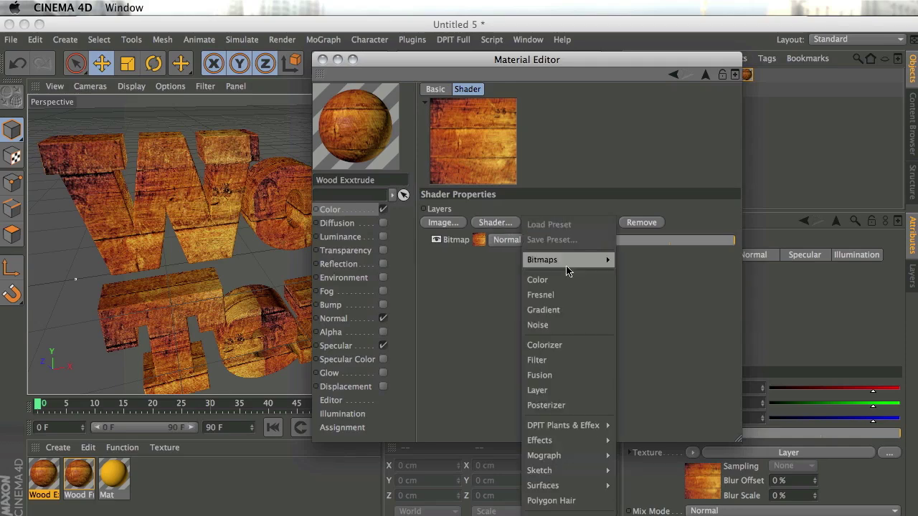
key("Escape")
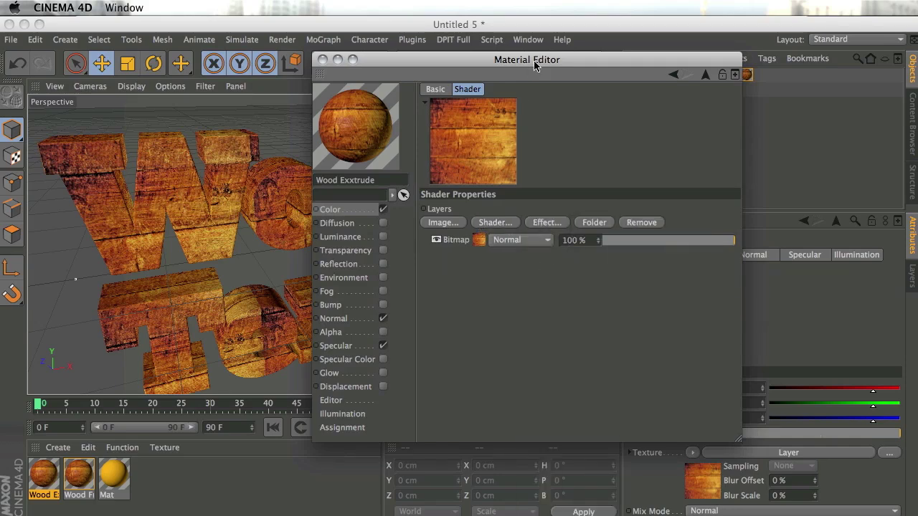
Add a Color shader layer above the Bitmap in Wood Exxtrude's Layer shader
left_click_drag(531, 61, 675, 71)
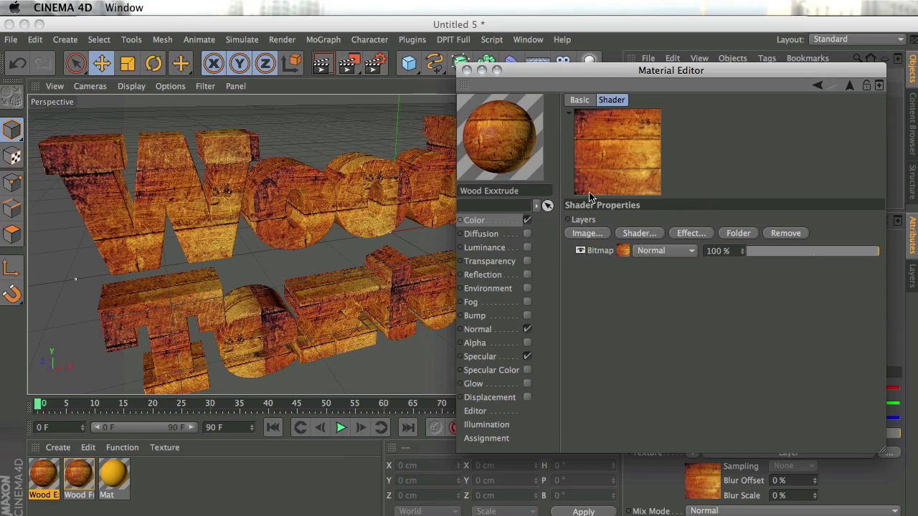
left_click(643, 235)
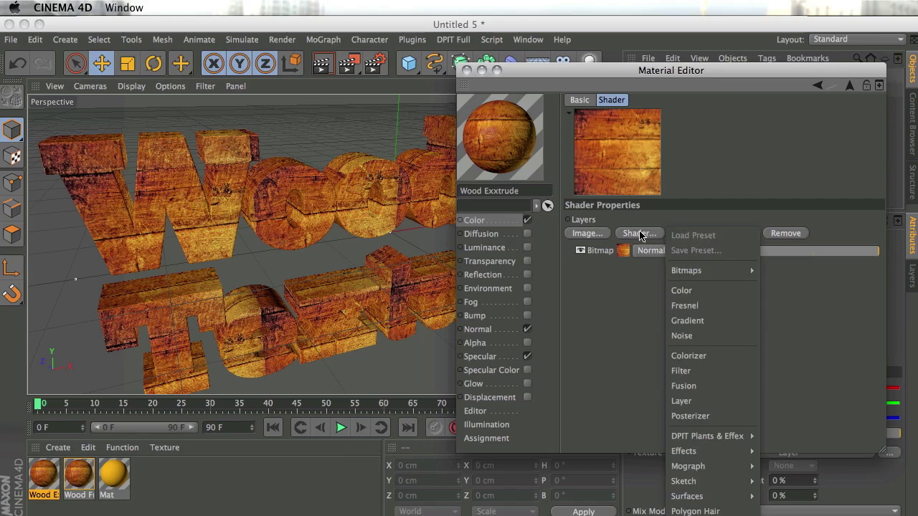
left_click(708, 291)
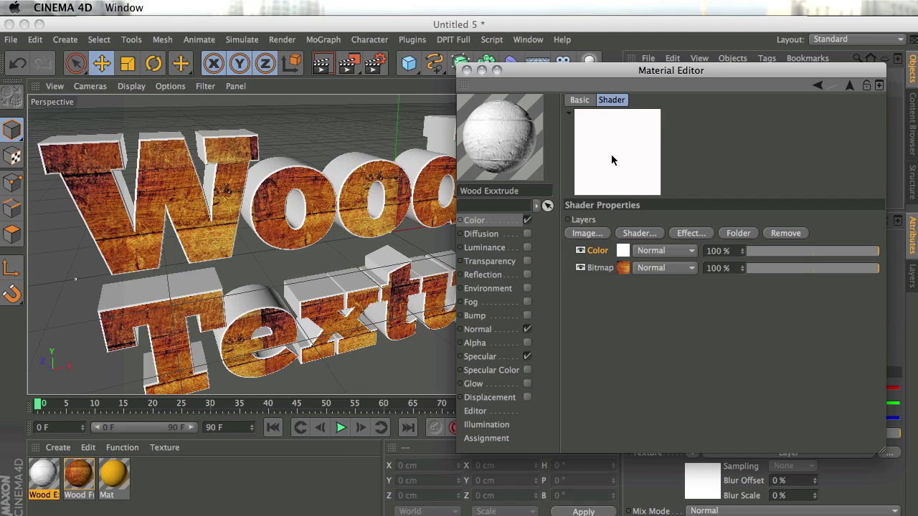
Set the new Color layer to brown, RGB 110, 56, 12, and lower its strength to 72%
left_click(621, 251)
left_click(623, 228)
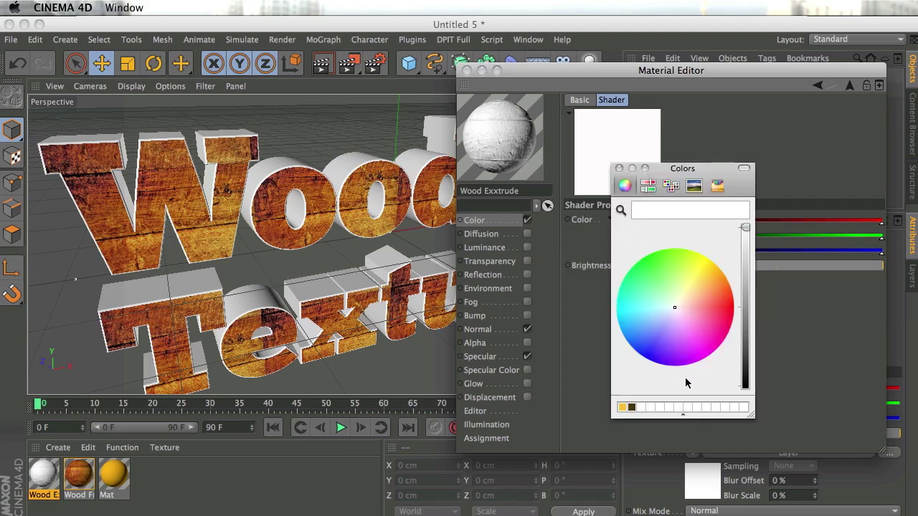
left_click_drag(627, 410, 634, 412)
left_click(731, 297)
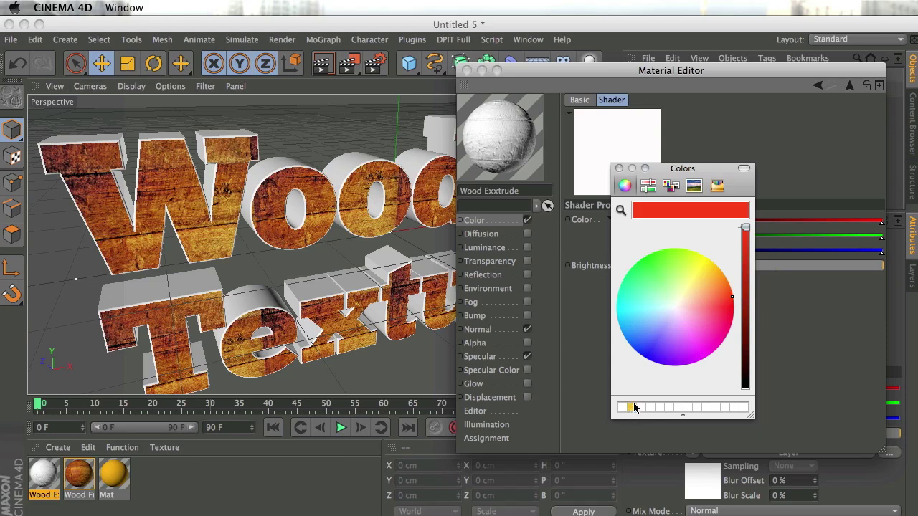
left_click(632, 407)
left_click_drag(746, 278, 747, 319)
left_click(618, 168)
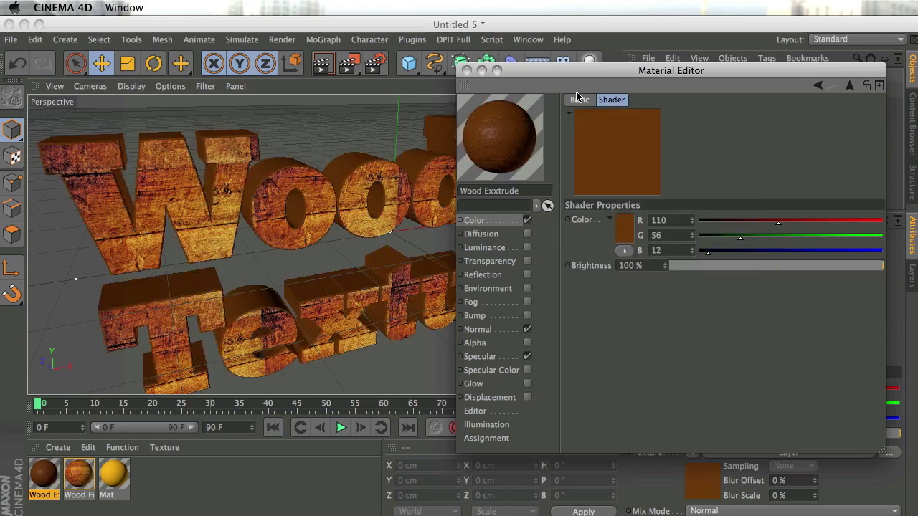
left_click(851, 89)
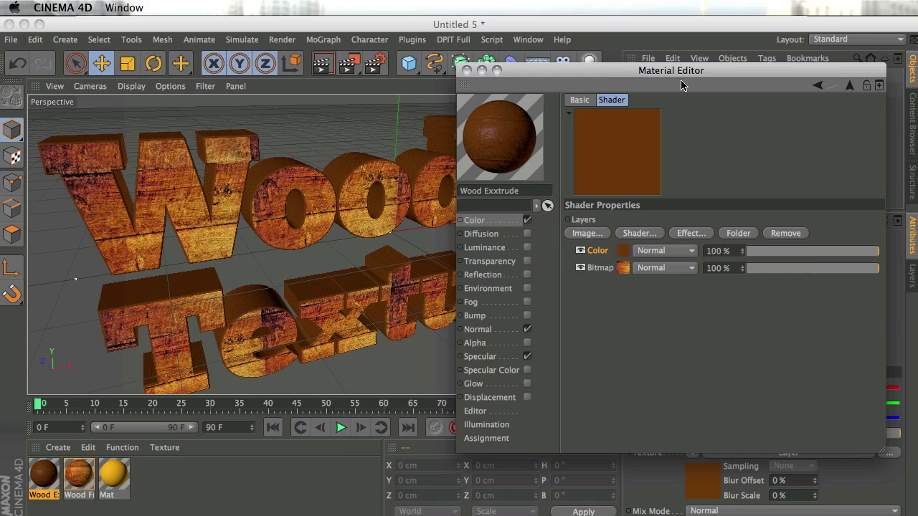
left_click_drag(862, 251, 846, 252)
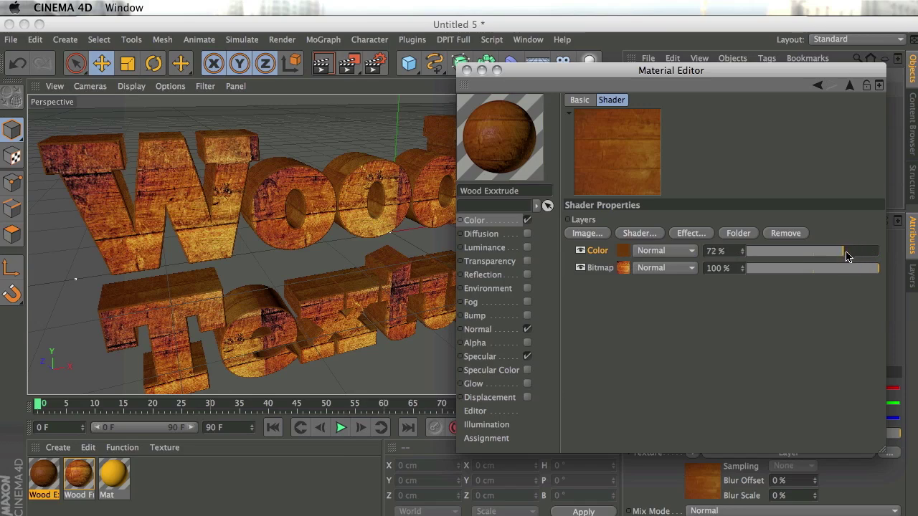
Darken the Color layer's brown to RGB 75, 39, 8 and set the layer's strength to 83%
left_click(623, 250)
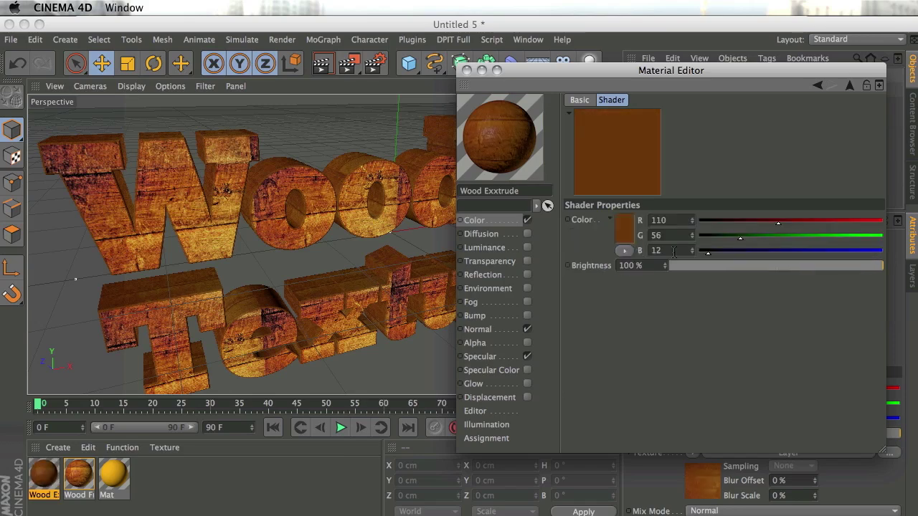
left_click(630, 232)
left_click_drag(746, 326, 747, 337)
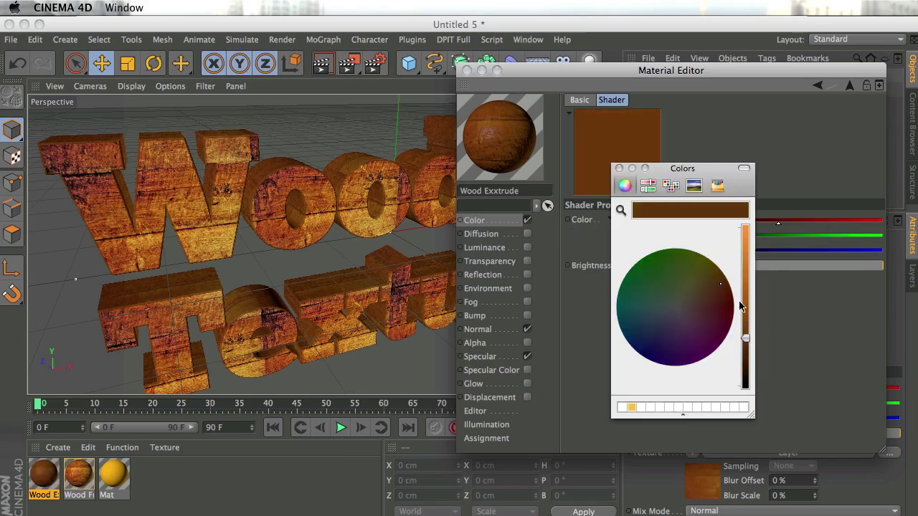
left_click(618, 168)
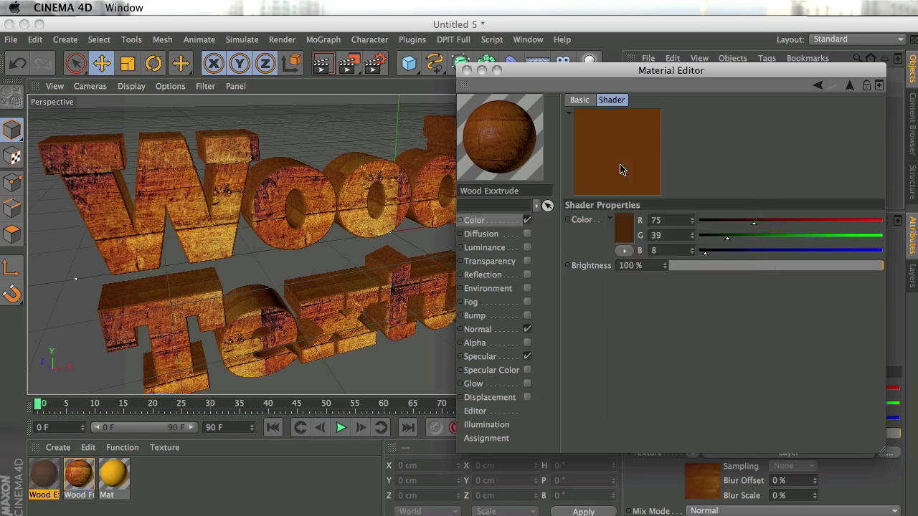
left_click(848, 85)
left_click_drag(705, 71, 807, 67)
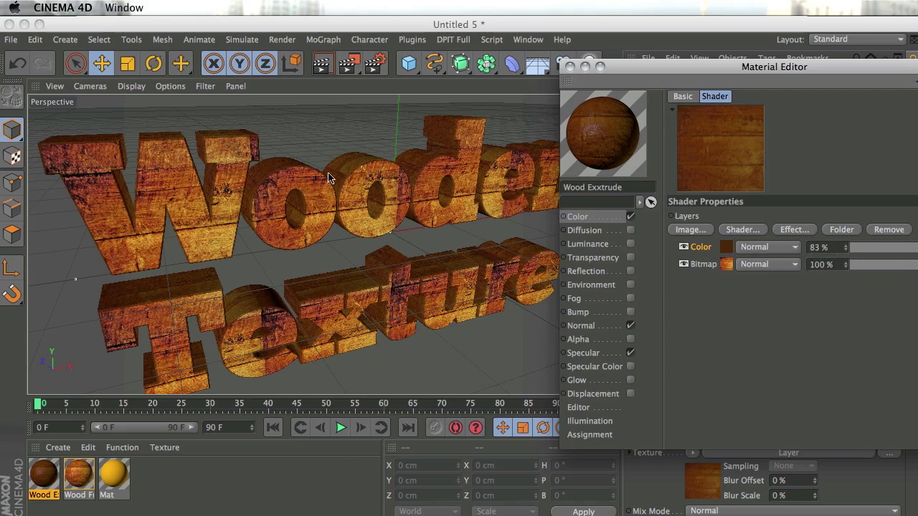
left_click_drag(810, 67, 763, 72)
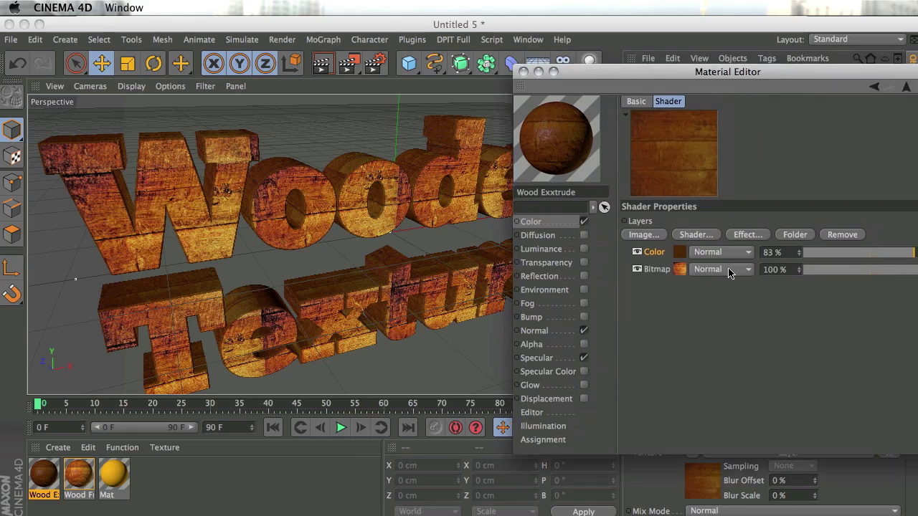
Add a Brightness / Contrast / Gamma effect with gamma 0.7 above the Color layer, and close the material's editor
left_click(753, 235)
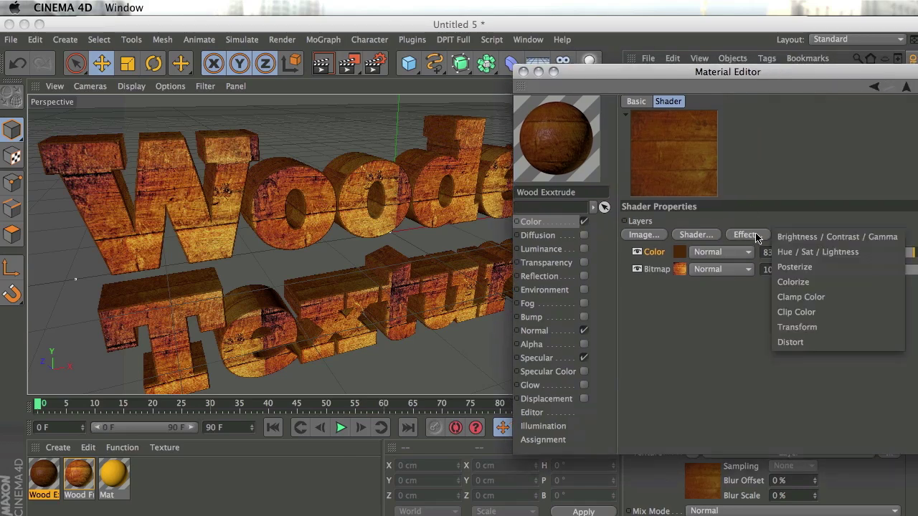
left_click(830, 239)
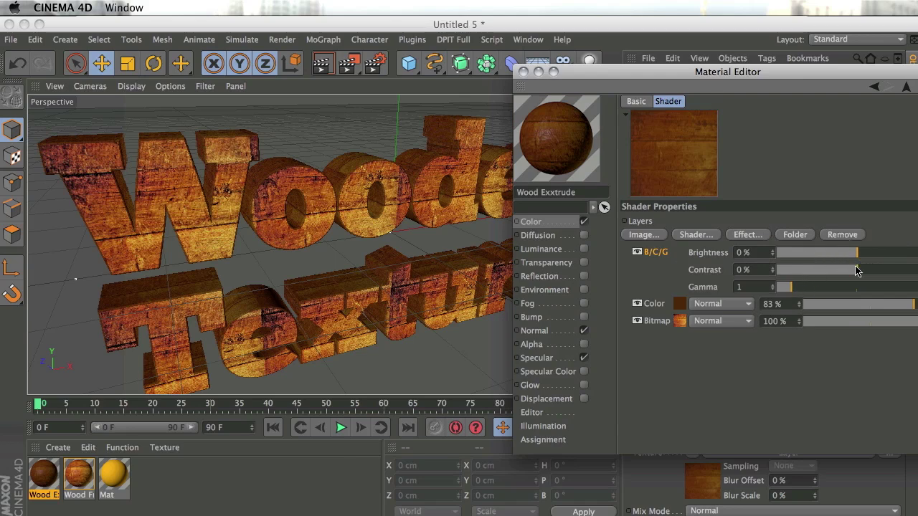
double_click(739, 286)
type("0.7")
key("Return")
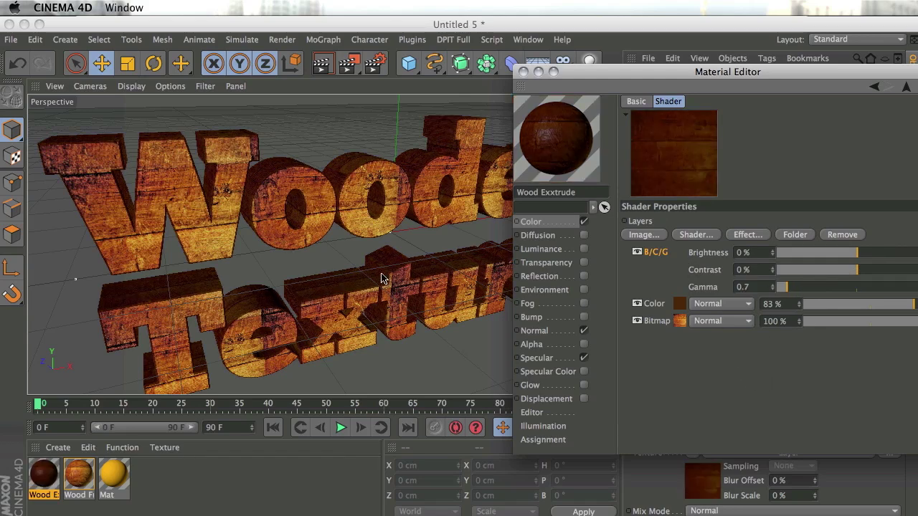
left_click_drag(607, 87, 651, 109)
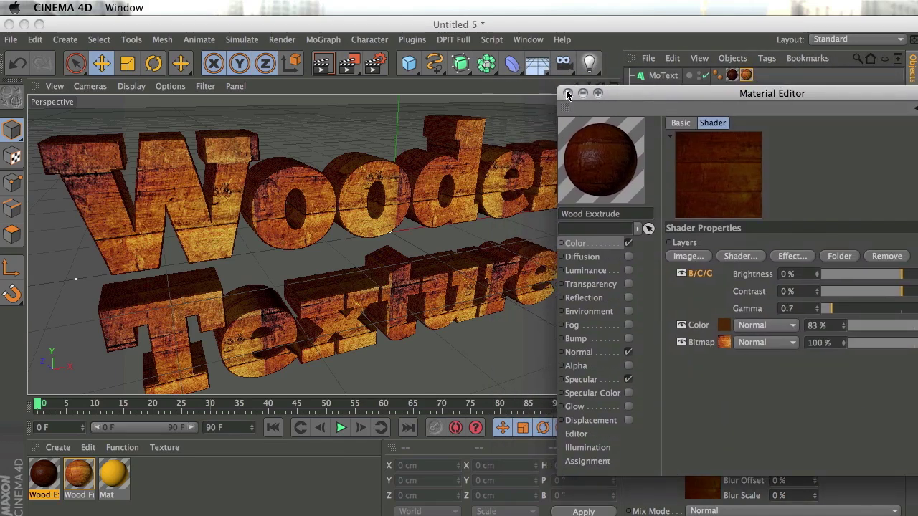
left_click(567, 93)
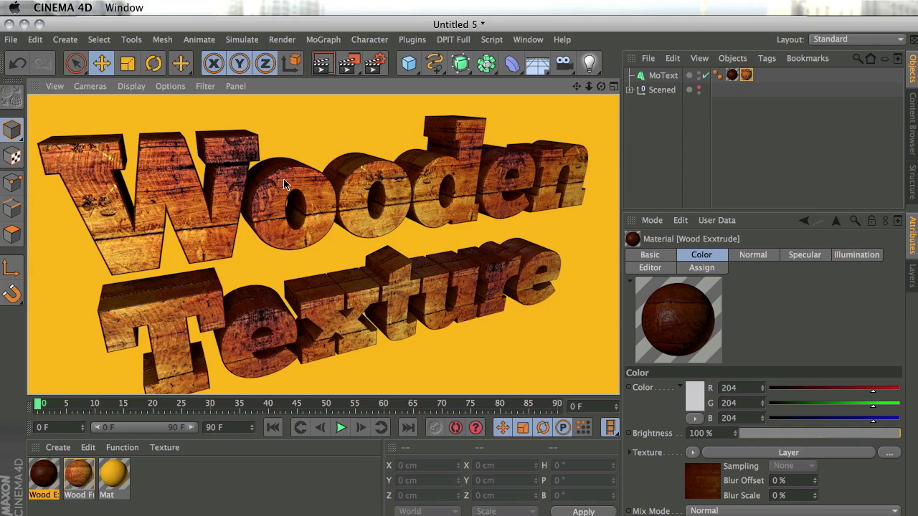
Wrap the Wood Front material's Color texture in a Layer shader and open that shader's properties
left_click(79, 485)
double_click(79, 485)
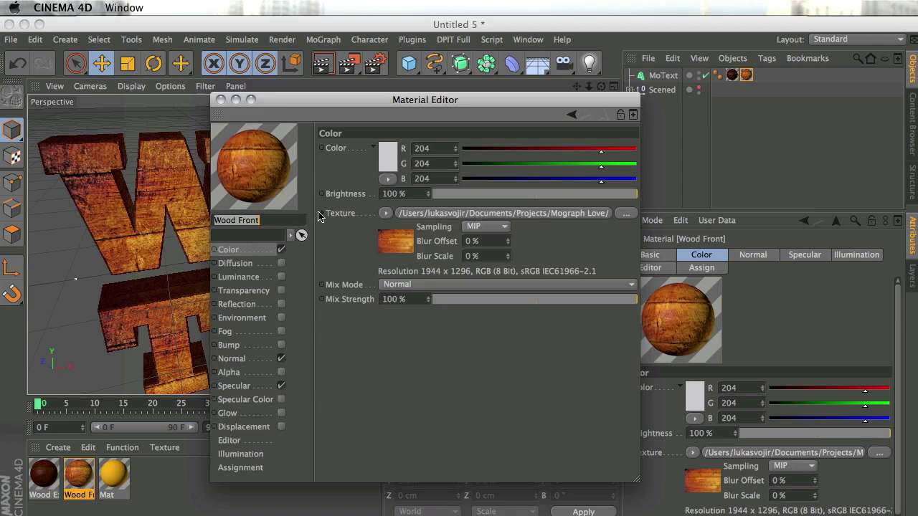
left_click(385, 213)
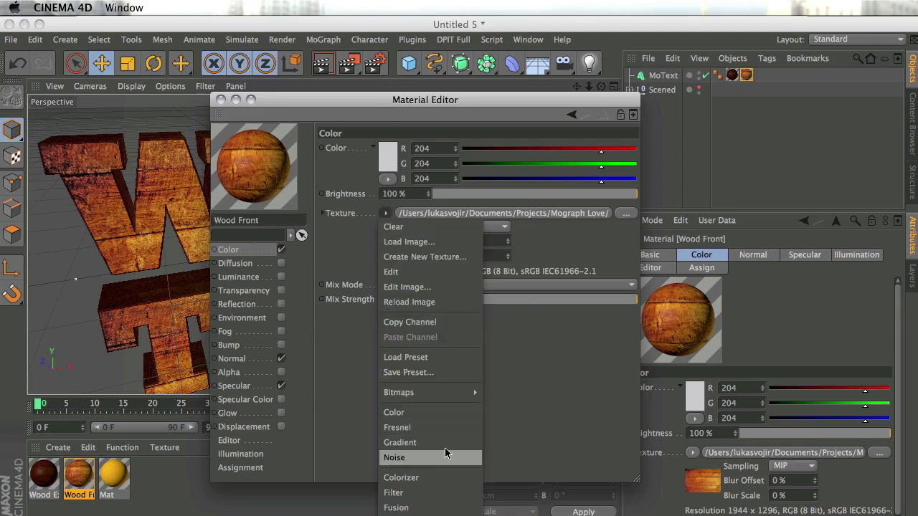
left_click(423, 506)
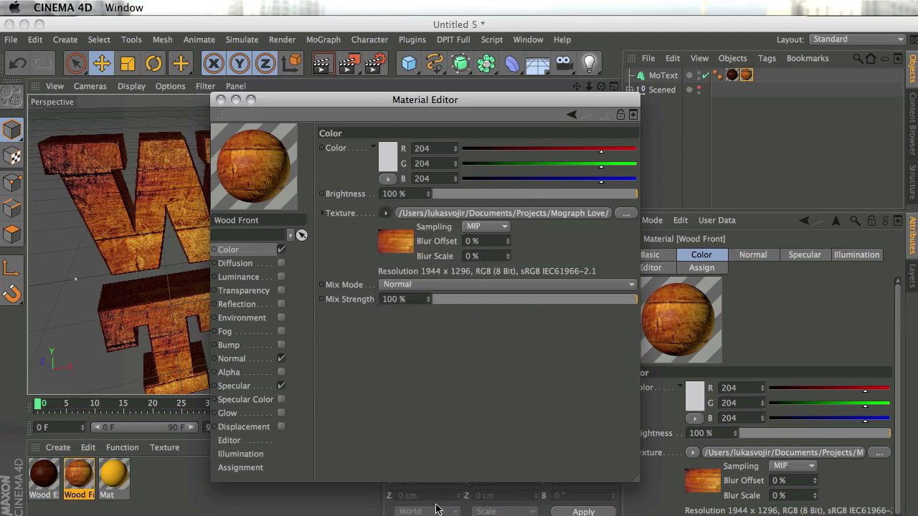
left_click(397, 244)
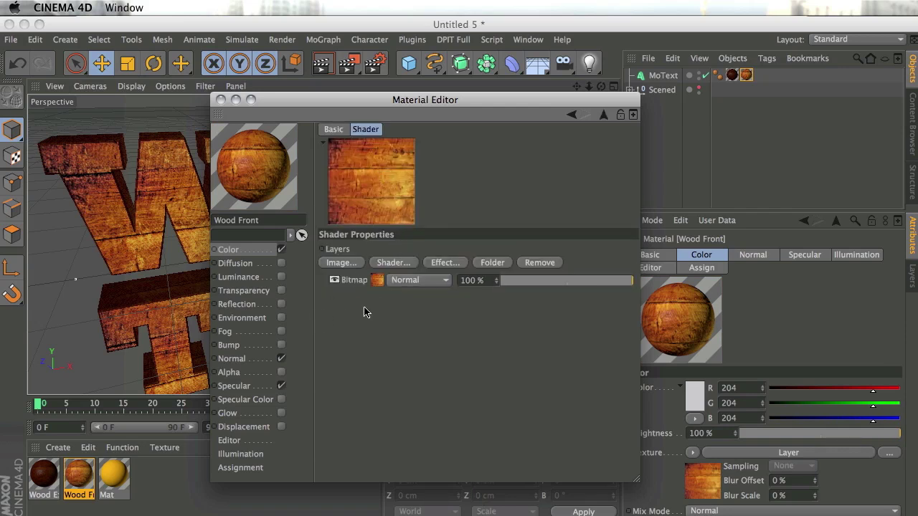
Add a Hue / Sat / Lightness effect with saturation -7% above the Bitmap, render the view and close the material's editor
left_click(444, 264)
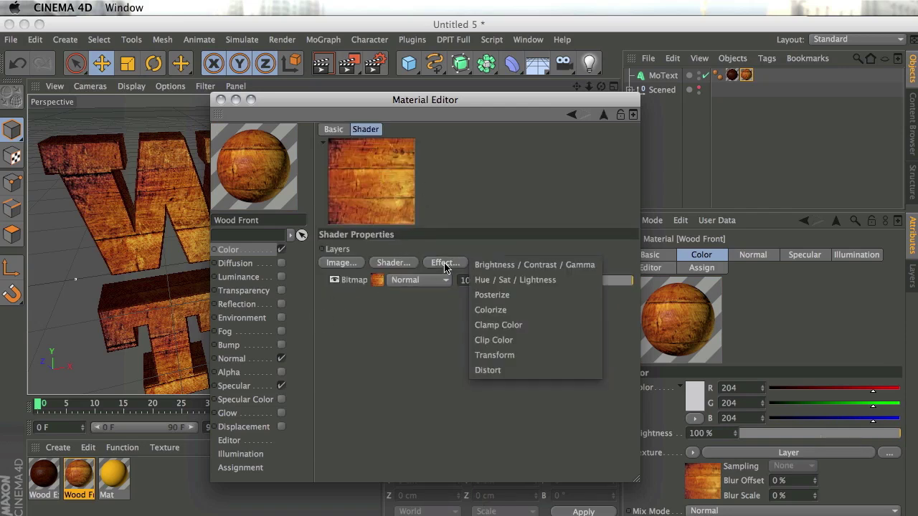
left_click(500, 281)
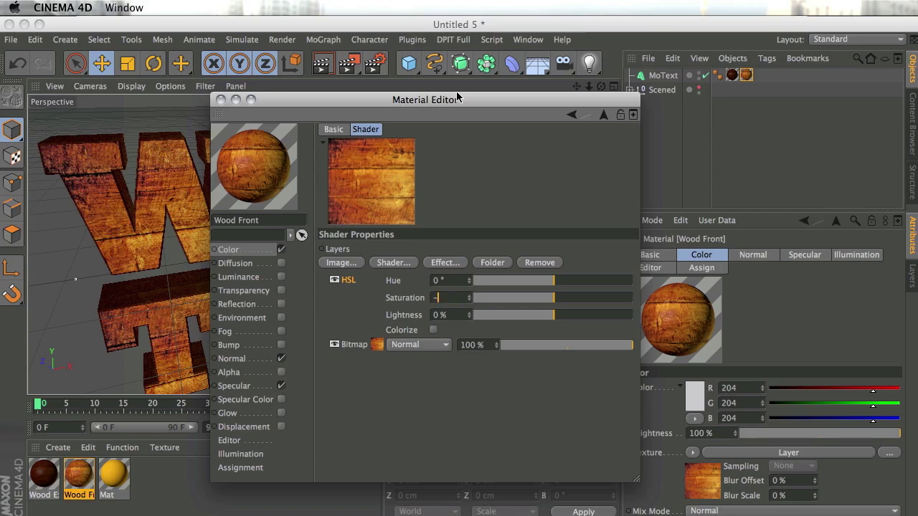
key("Return")
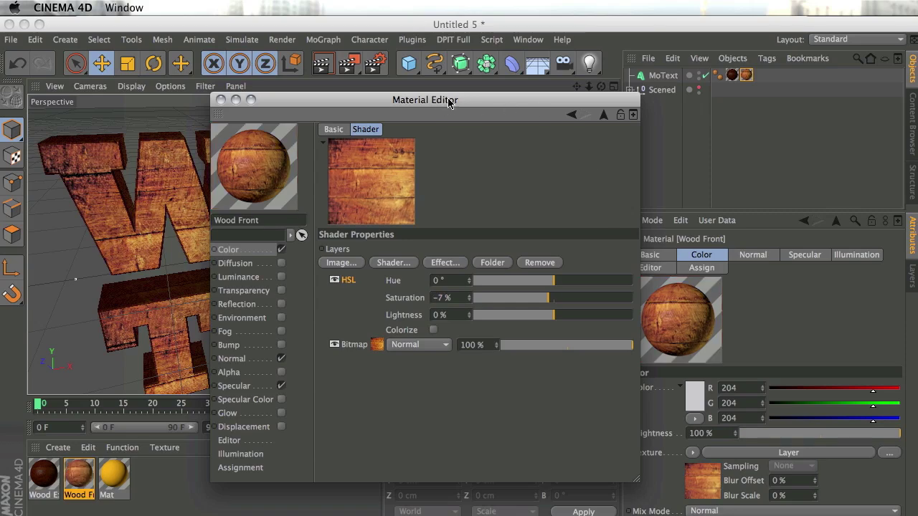
left_click_drag(447, 101, 767, 109)
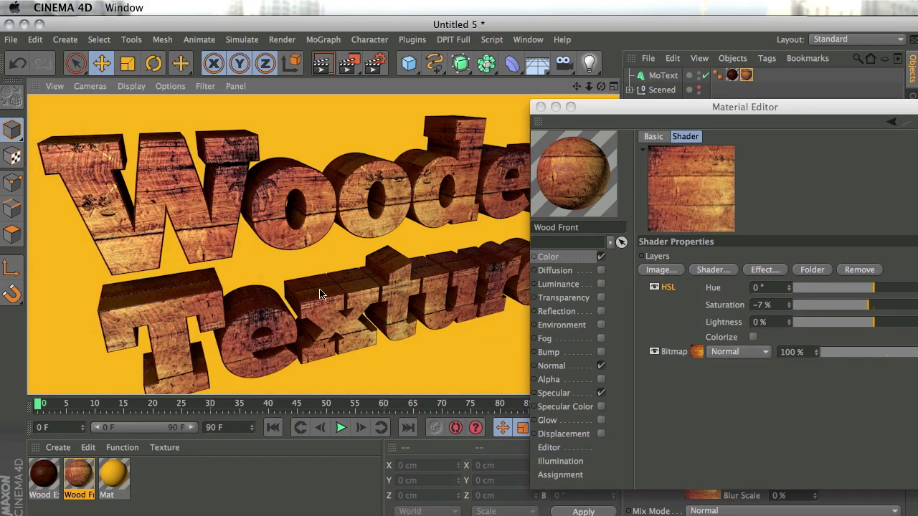
left_click_drag(619, 107, 689, 119)
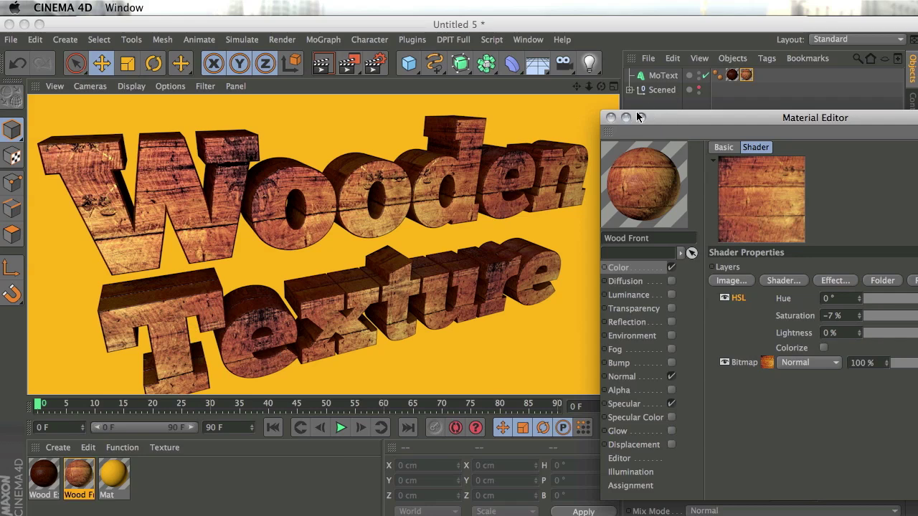
left_click(611, 116)
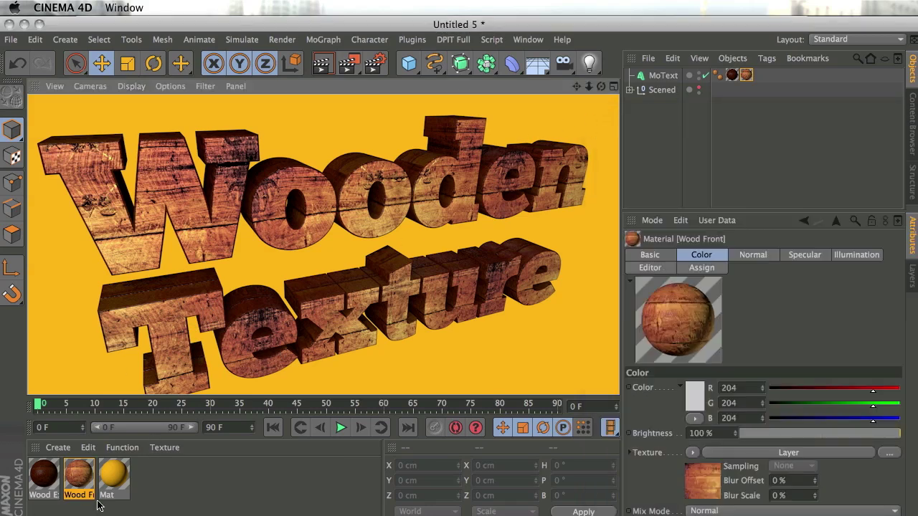
Duplicate the Wood Front material and rename the copy Wood Bevel
left_click_drag(83, 479, 113, 493)
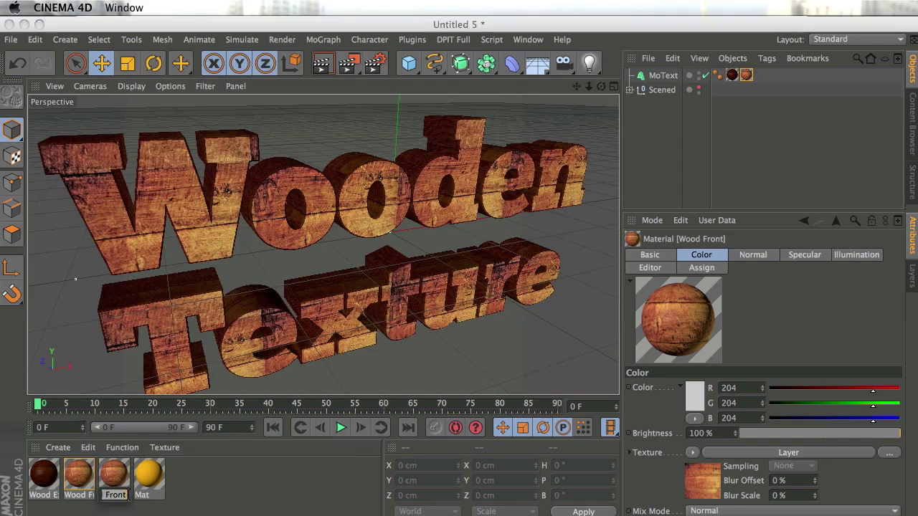
double_click(114, 495)
key("BackSpace")
key("BackSpace")
key("BackSpace")
key("BackSpace")
key("BackSpace")
type("Caps")
key("BackSpace")
key("BackSpace")
key("BackSpace")
type("Bevel")
key("Return")
In Wood Bevel's Layer shader, set the HSL effect to hue 0°, saturation 9% and lightness 26%
double_click(115, 479)
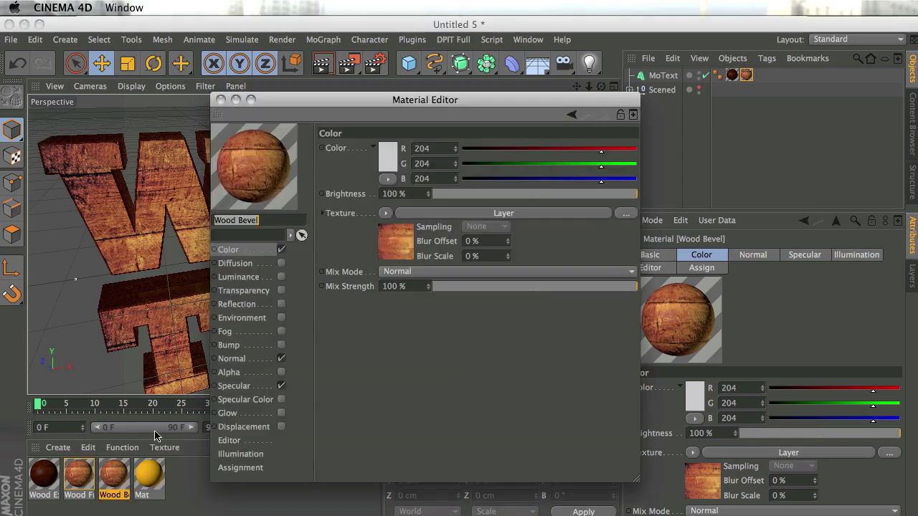
left_click(393, 242)
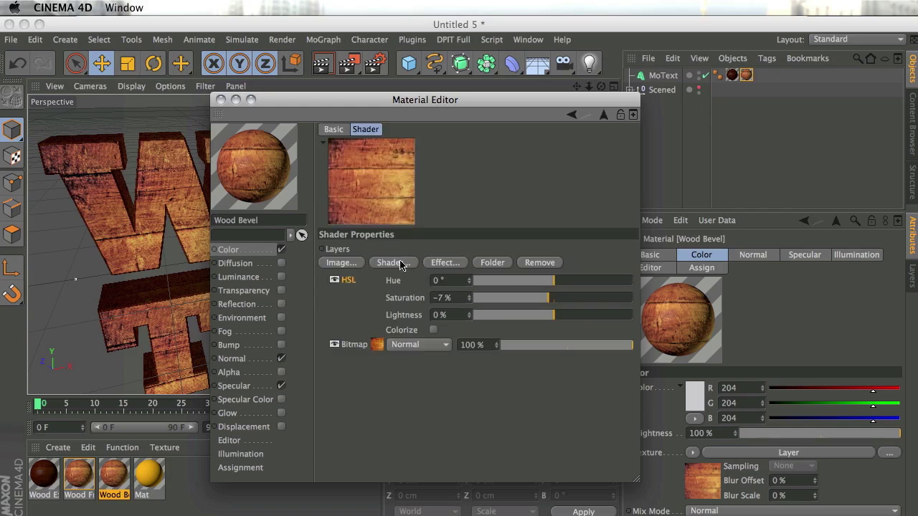
left_click_drag(554, 313, 581, 306)
left_click_drag(555, 302, 552, 282)
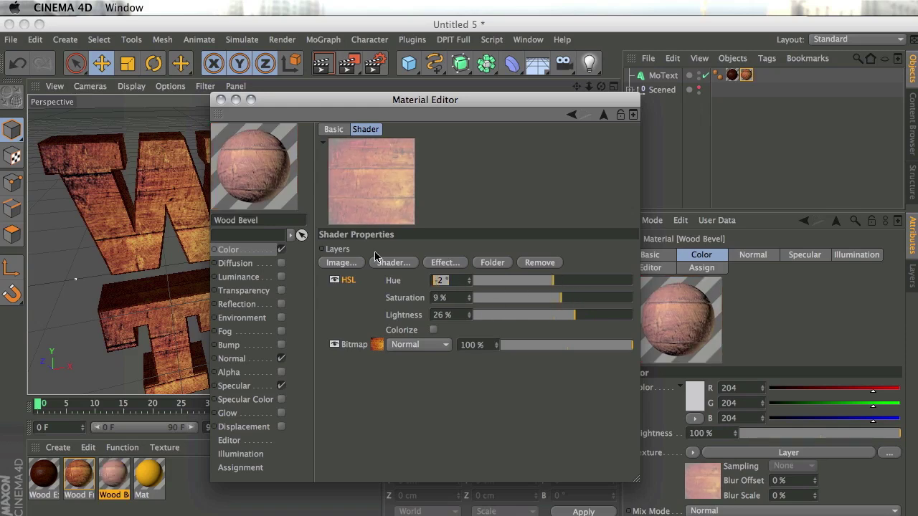
type("0")
key("Return")
Add a Brightness / Contrast / Gamma effect with 10% brightness and 15% contrast to Wood Bevel, and close its editor
left_click(462, 266)
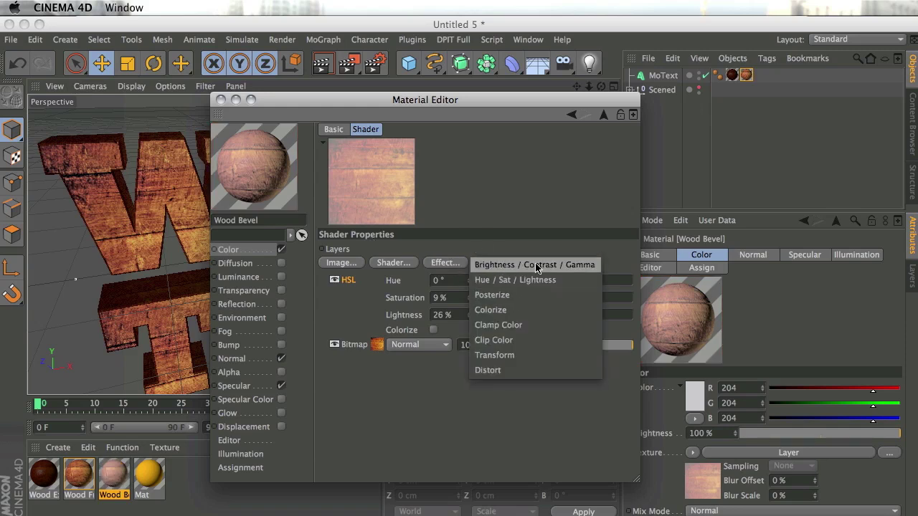
left_click(548, 265)
left_click_drag(555, 297, 562, 281)
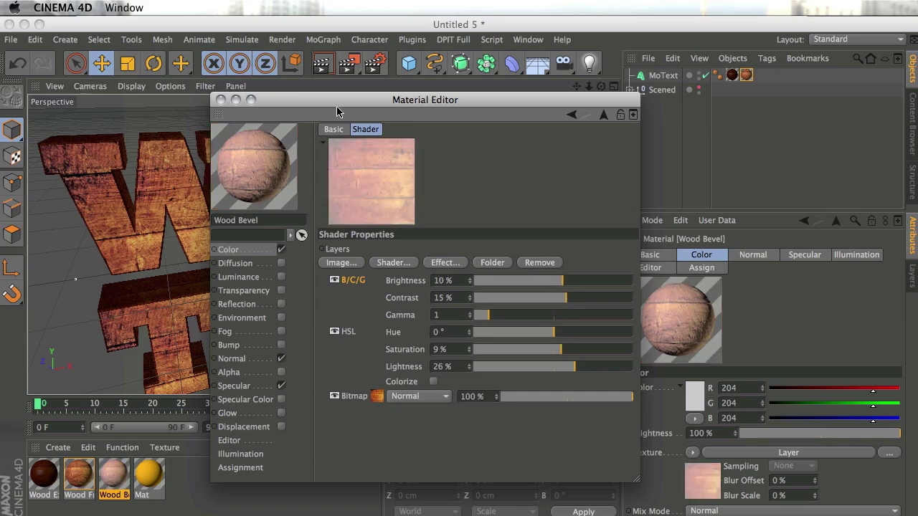
left_click(224, 101)
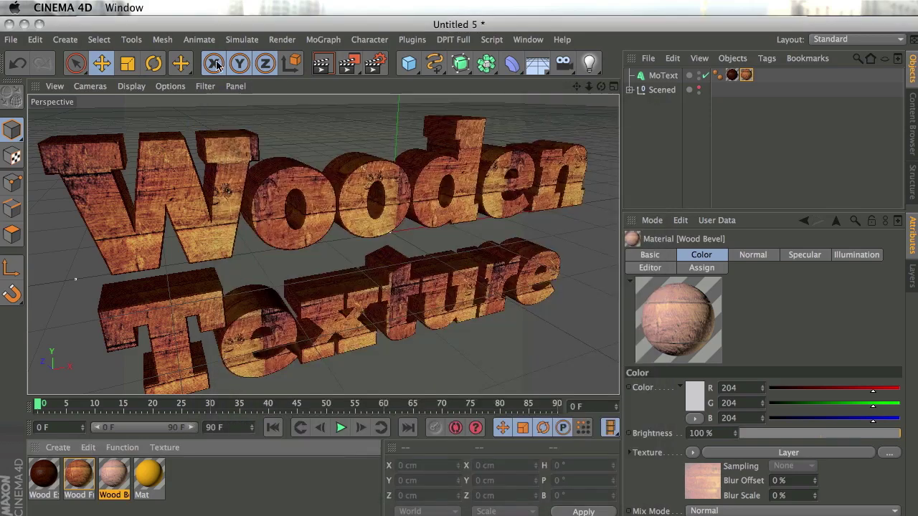
Duplicate the Wood Front texture tag on MoText and assign the Wood Bevel material to the copy
left_click(745, 76)
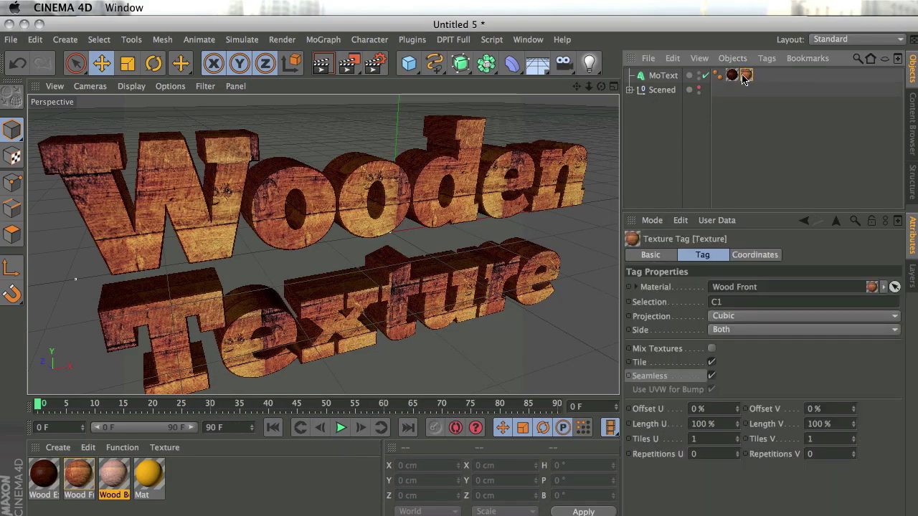
left_click_drag(748, 79, 760, 76, "ctrl")
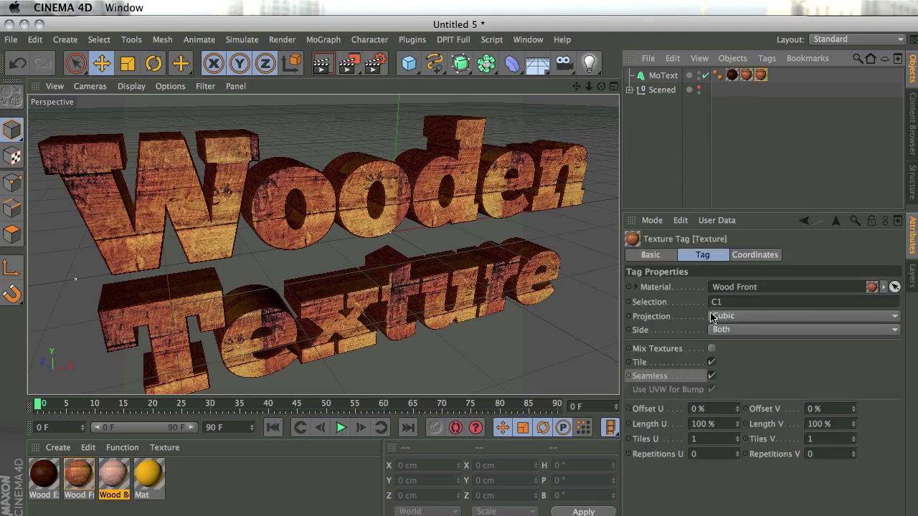
left_click_drag(119, 476, 764, 77)
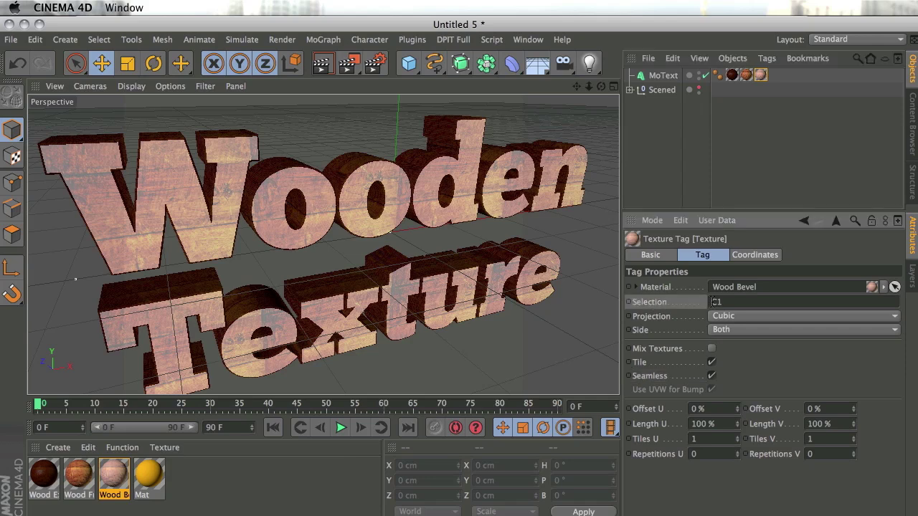
Restrict the Wood Bevel texture tag to selection R1 and render the text close up and from farther away
left_click(734, 302)
type("R1")
left_click(673, 154)
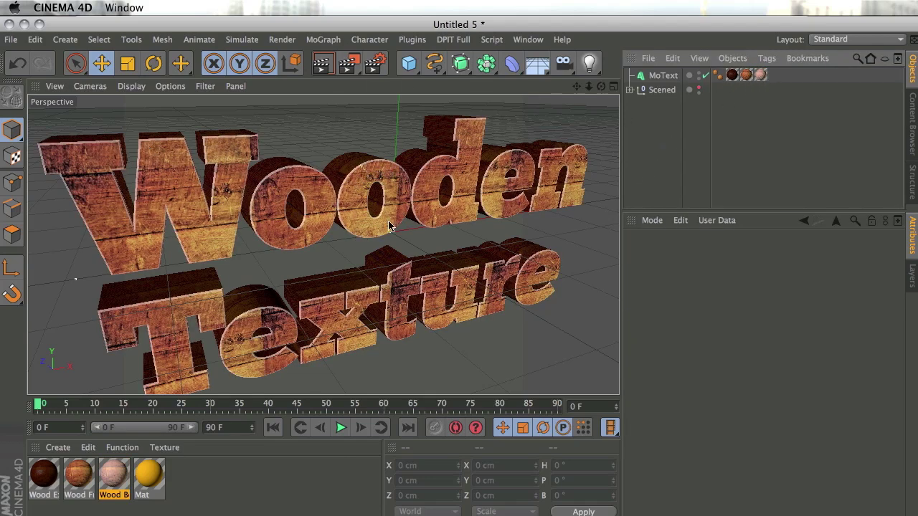
key("super+r")
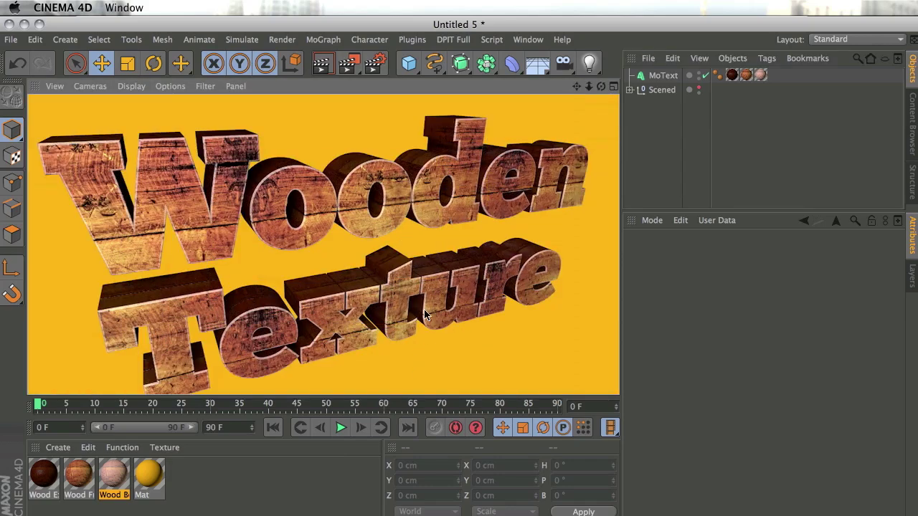
scroll(423, 254, "down", 10)
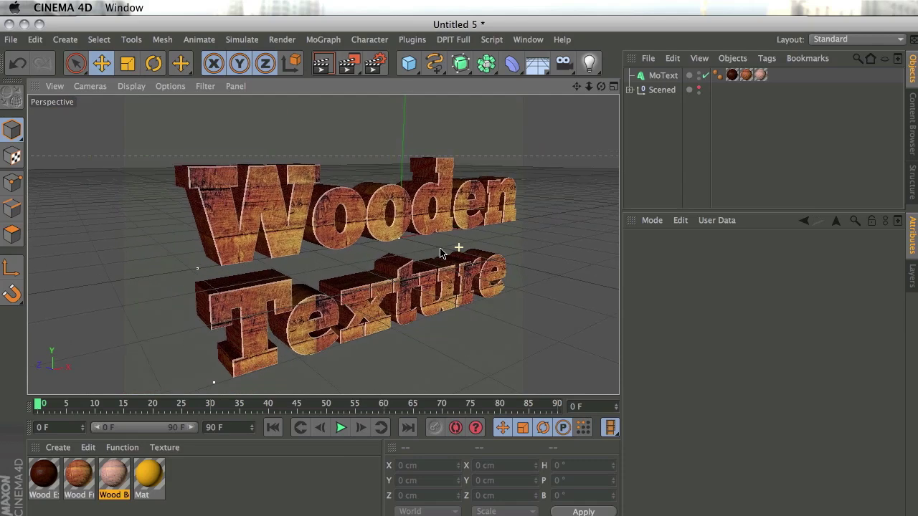
key("super+r")
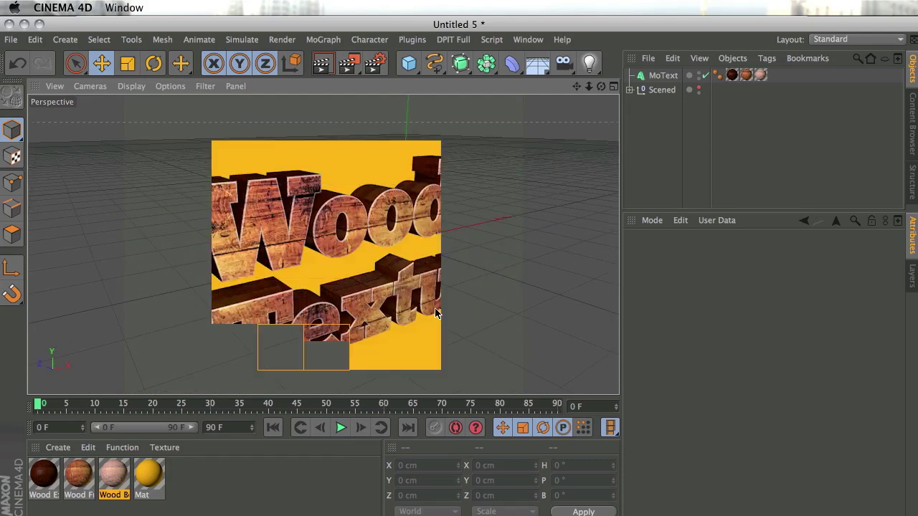
Open Wood Bevel's Layer shader and delete its HSL effect
double_click(111, 485)
left_click(391, 229)
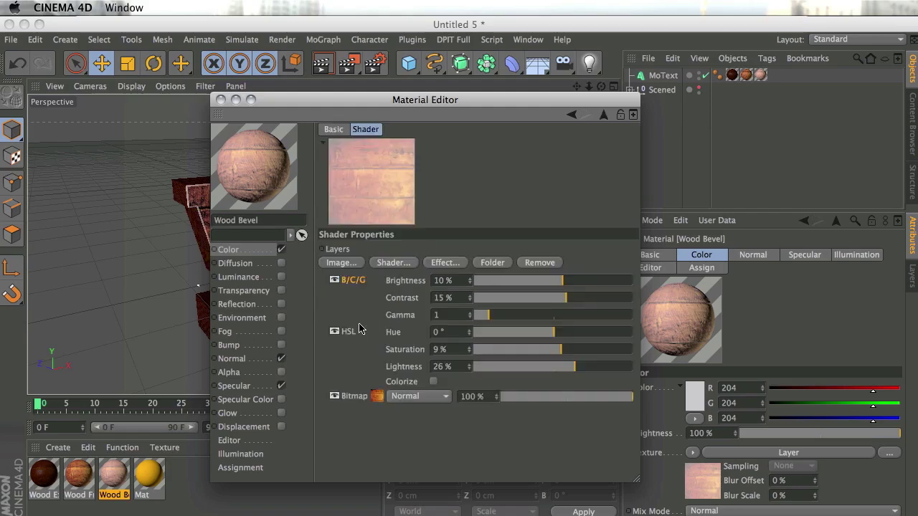
key("Delete")
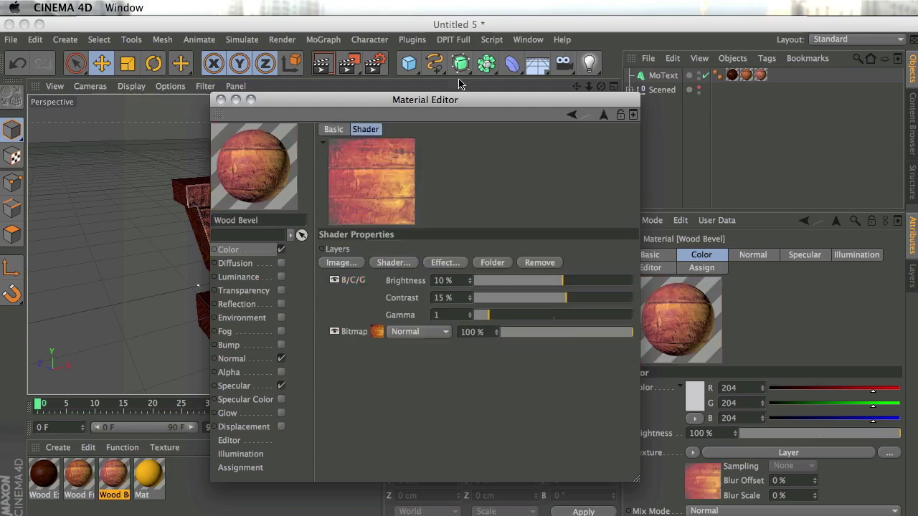
Set Wood Bevel's B/C/G effect to 15% brightness and 11% contrast, checking with test renders, and close the editor
left_click_drag(430, 98, 838, 125)
left_click(430, 260)
key("ctrl+r")
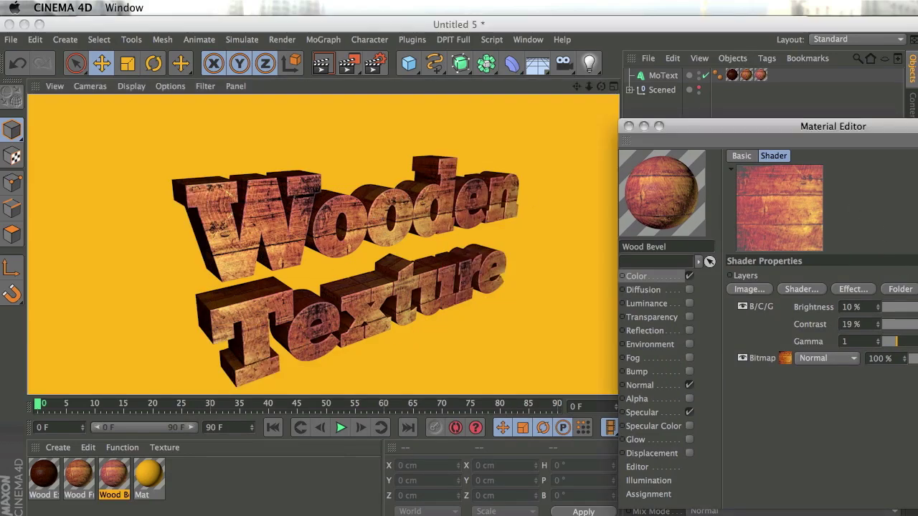
left_click_drag(896, 324, 890, 324)
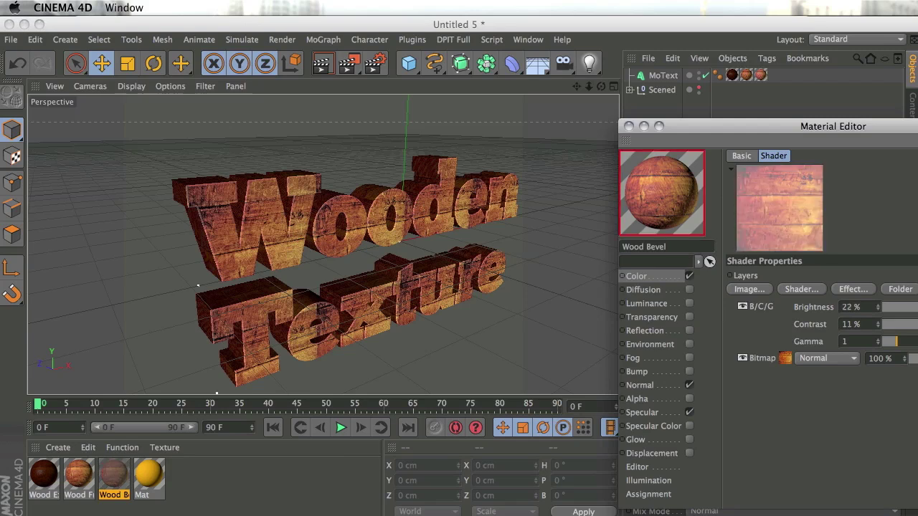
key("ctrl+r")
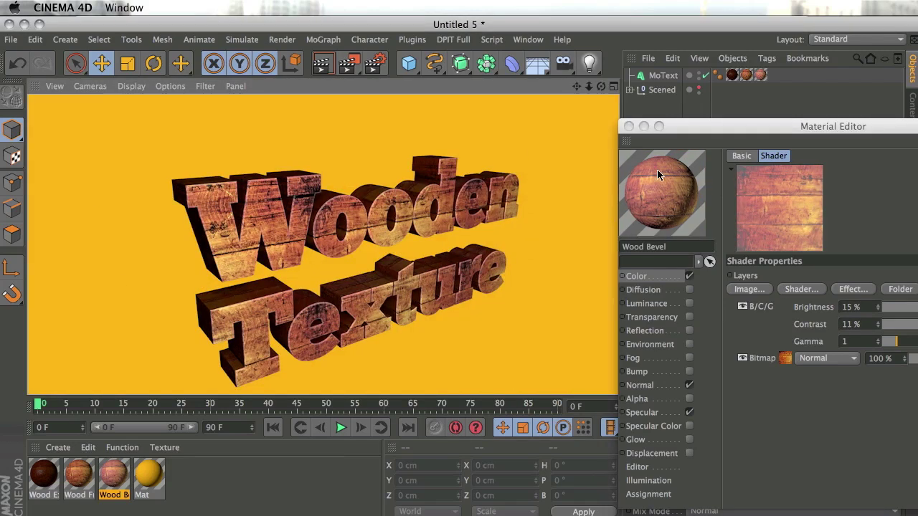
left_click(629, 127)
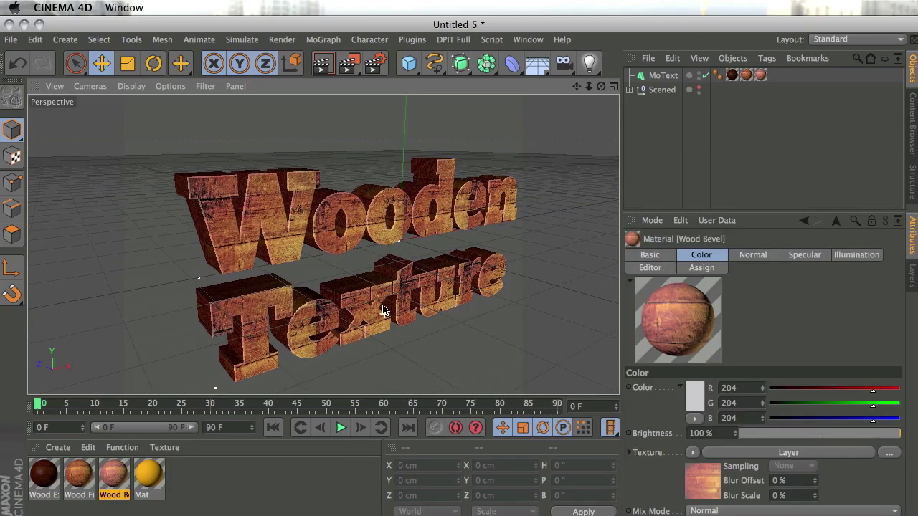
Render the text from a different angle to inspect the bevel material
mouse_move(383, 309)
left_mouse_down("alt")
mouse_move(405, 272)
mouse_move(300, 247)
mouse_move(466, 232)
mouse_move(495, 273)
mouse_move(440, 287)
mouse_move(420, 323)
mouse_move(294, 268)
mouse_move(352, 254)
left_mouse_up("alt")
key("ctrl+r")
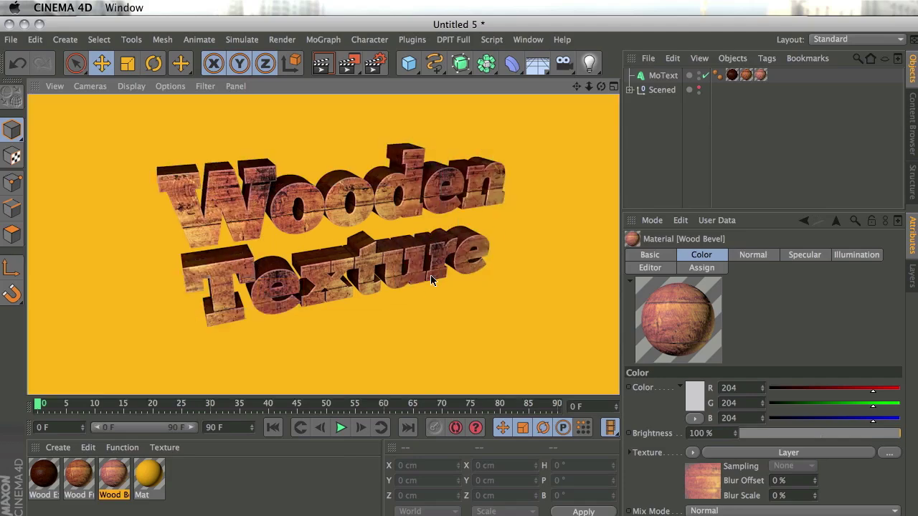
left_click_drag(430, 279, 468, 264, "alt")
Check the selection names on the Wood Front and Wood Bevel texture tags and inspect the back of the text
left_click(745, 74)
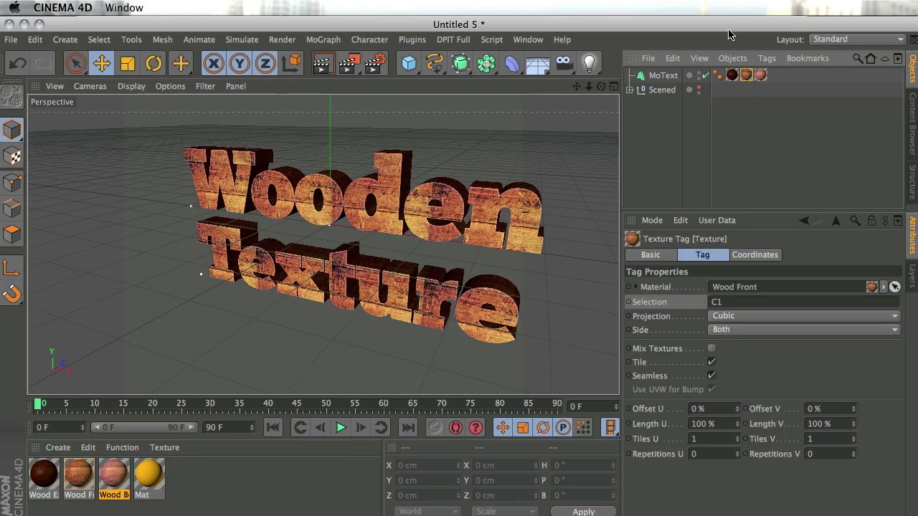
left_click(760, 76)
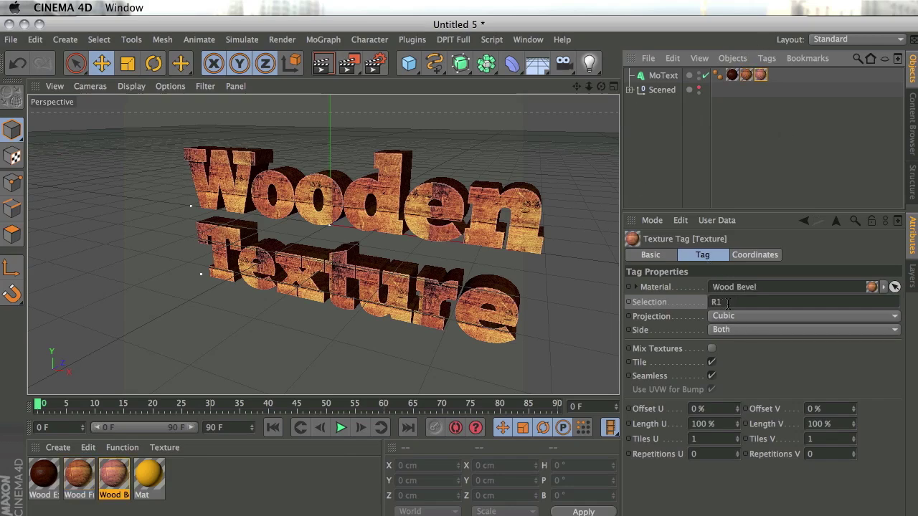
left_click(644, 159)
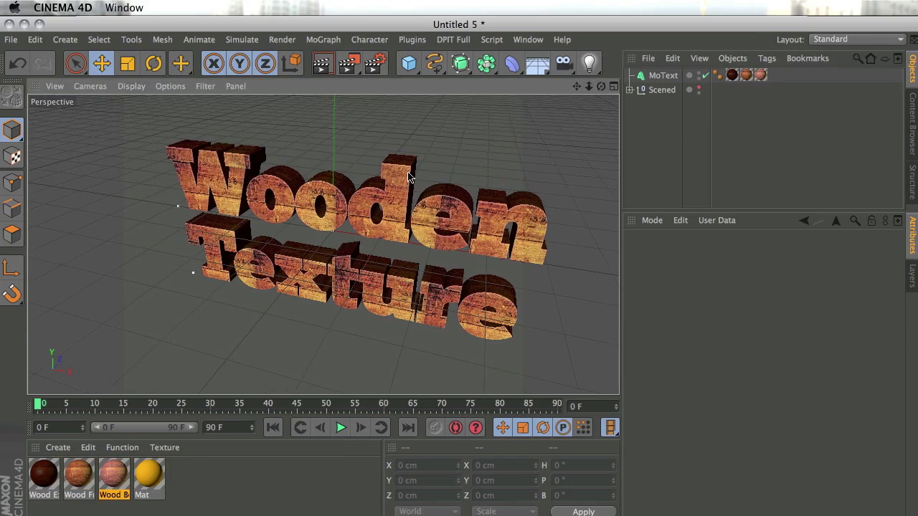
left_click_drag(412, 179, 280, 244, "alt")
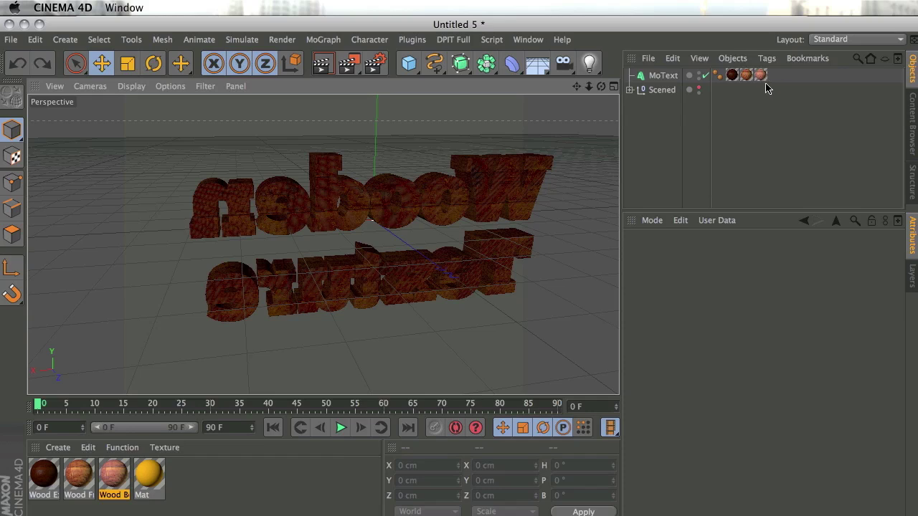
Recheck the selection restrictions on the Wood Front and Wood Bevel texture tags and view the text from the front again
left_click(746, 74)
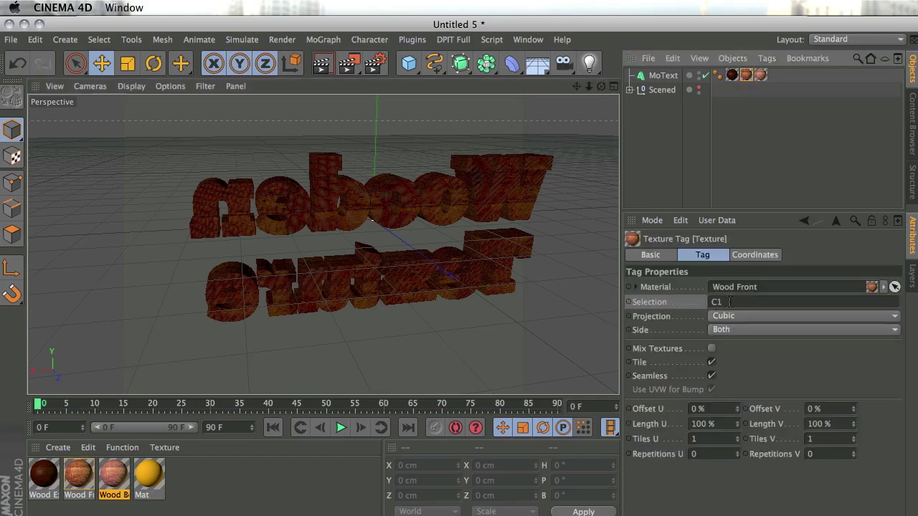
left_click(760, 76)
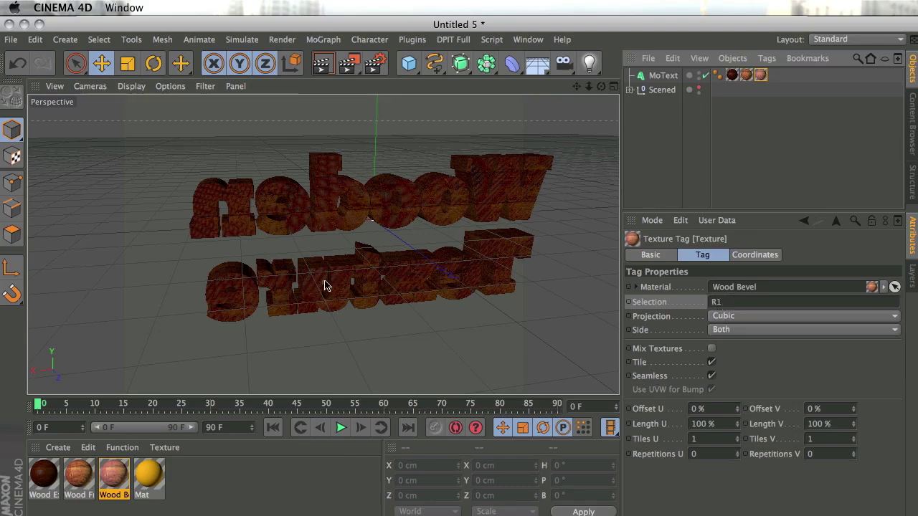
left_click_drag(327, 287, 428, 298, "alt")
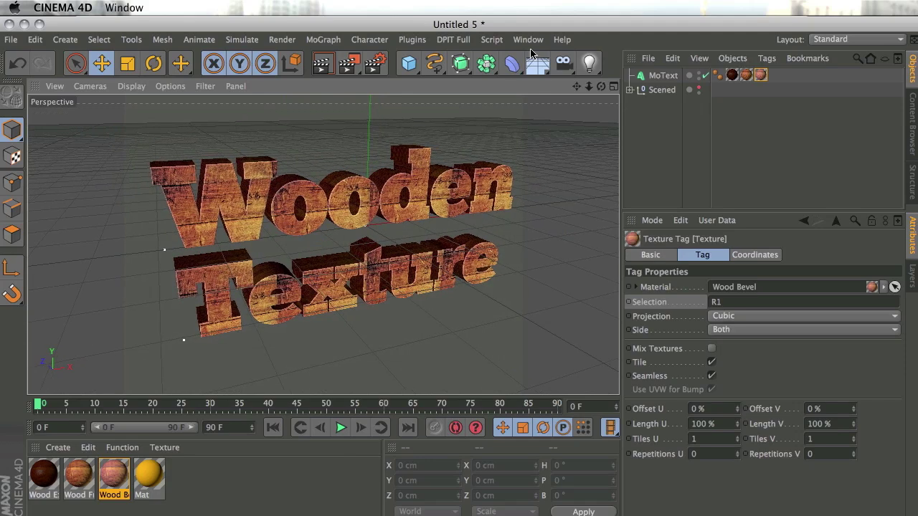
Switch to the open project wood2.c4d and render the view to inspect the finished text with its shadows
left_click(530, 41)
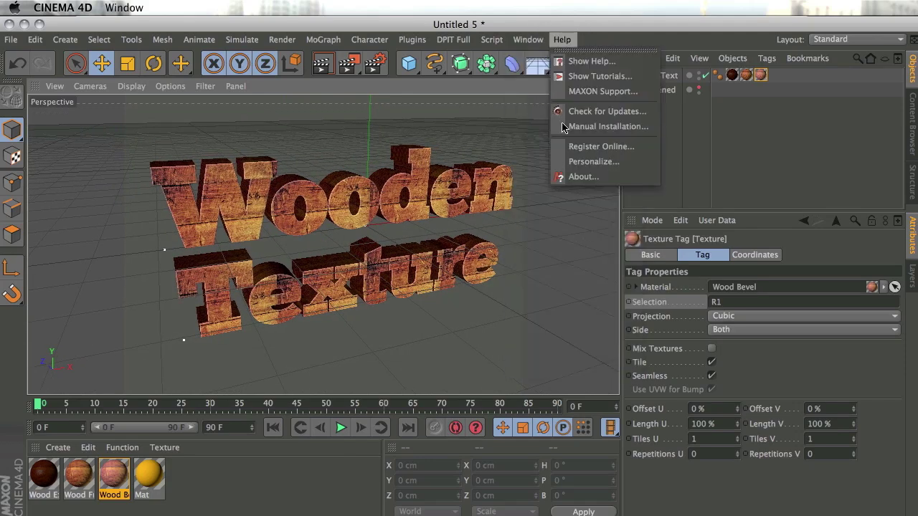
left_click(549, 362)
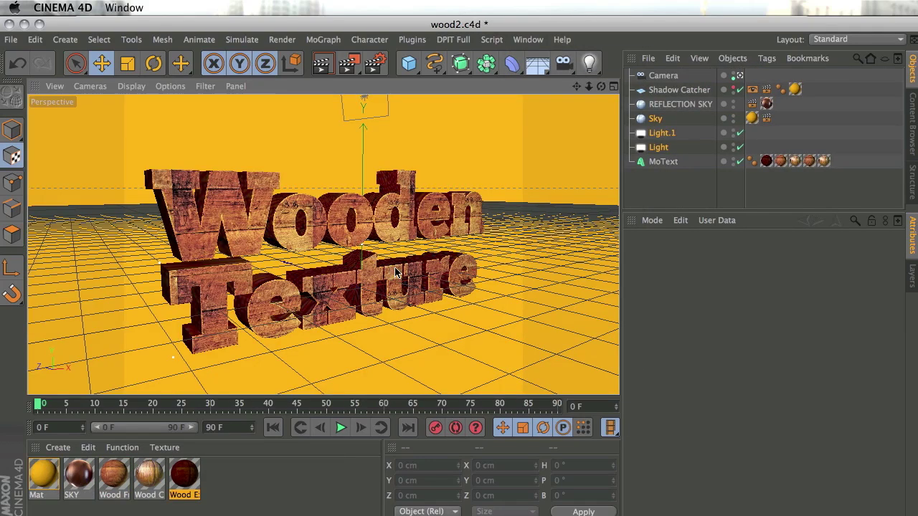
key("alt+r")
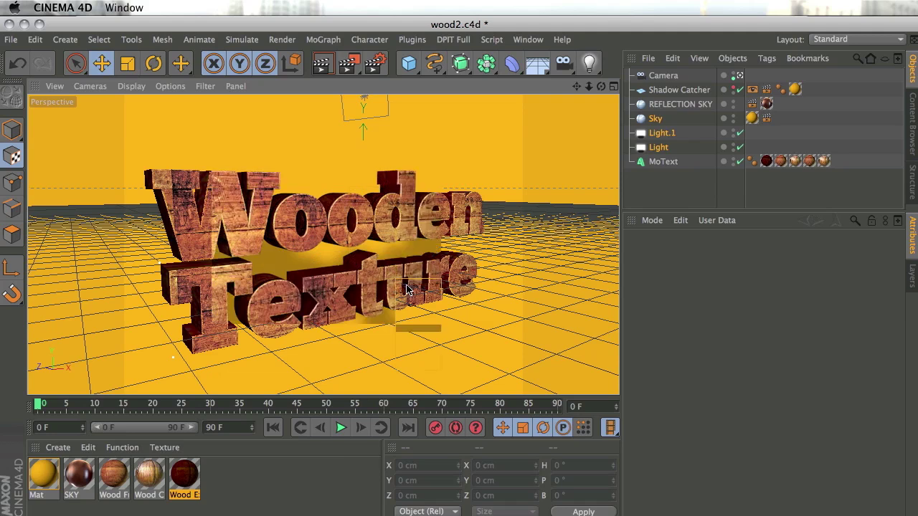
left_click_drag(409, 298, 374, 364)
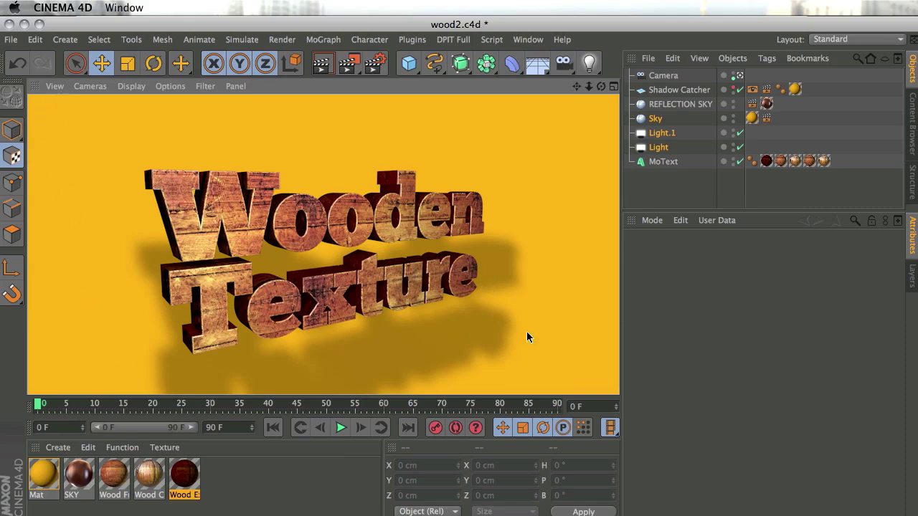
key("alt+r")
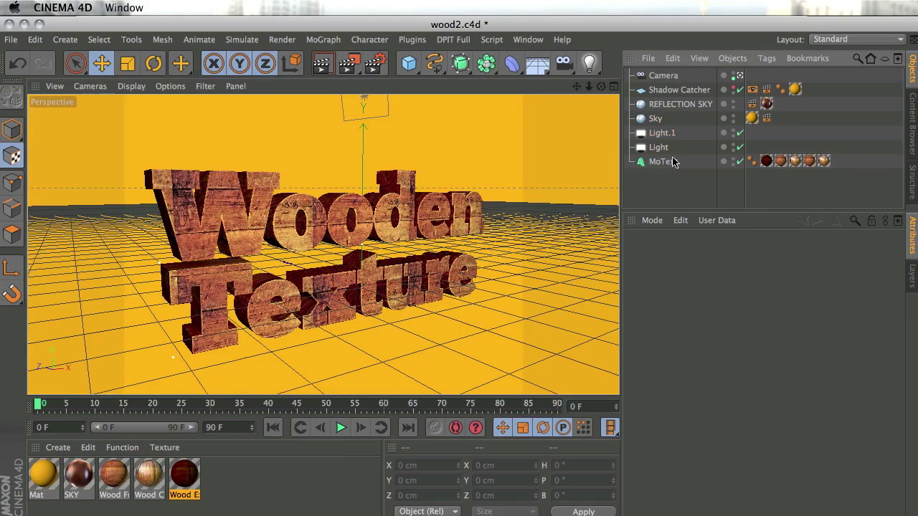
Examine the Shadow Catcher plane's object properties and the visibility setting in its Display tag
left_click(690, 89)
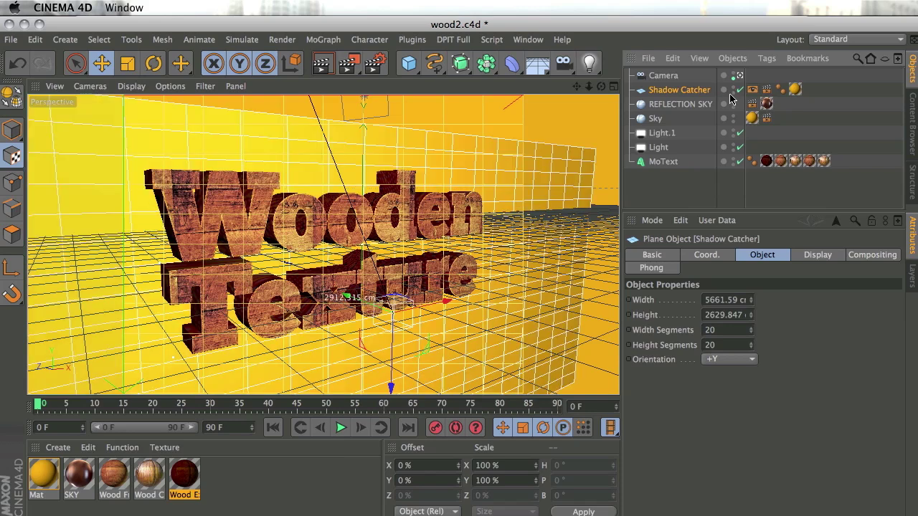
left_click(688, 196)
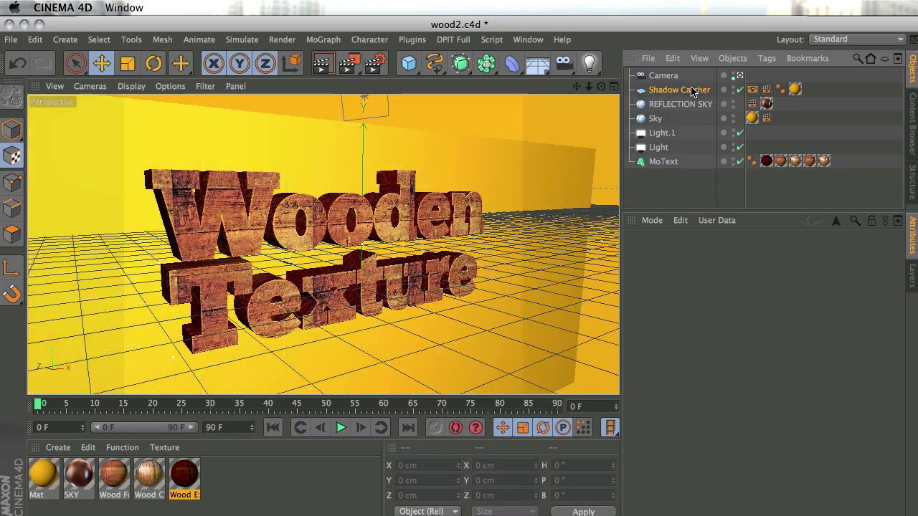
left_click(690, 90)
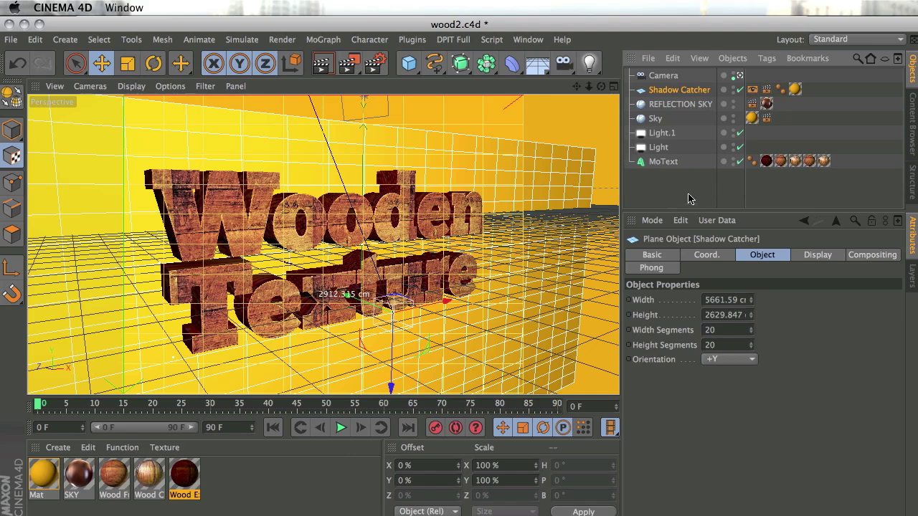
left_click(742, 95)
left_click(751, 90)
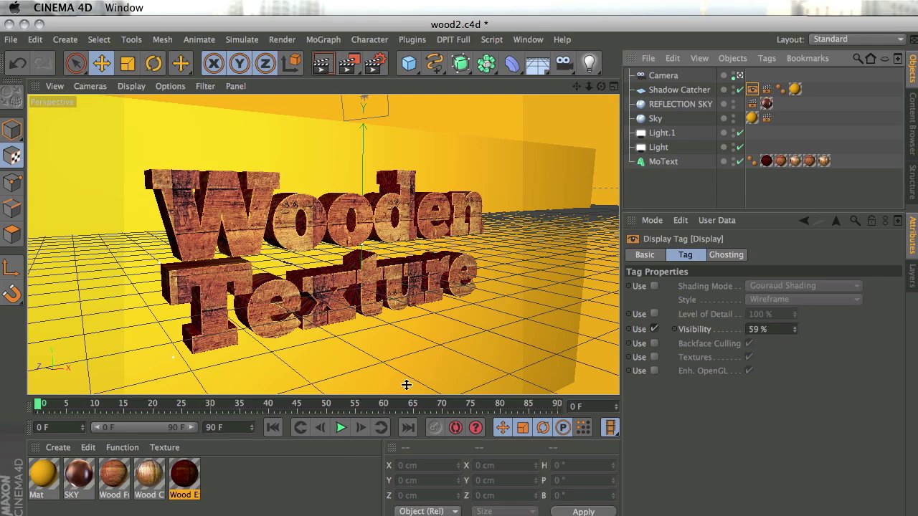
Review the Shadow Catcher's Compositing tag and its Compositing Background option, and render the view to check the shadows
left_click(766, 89)
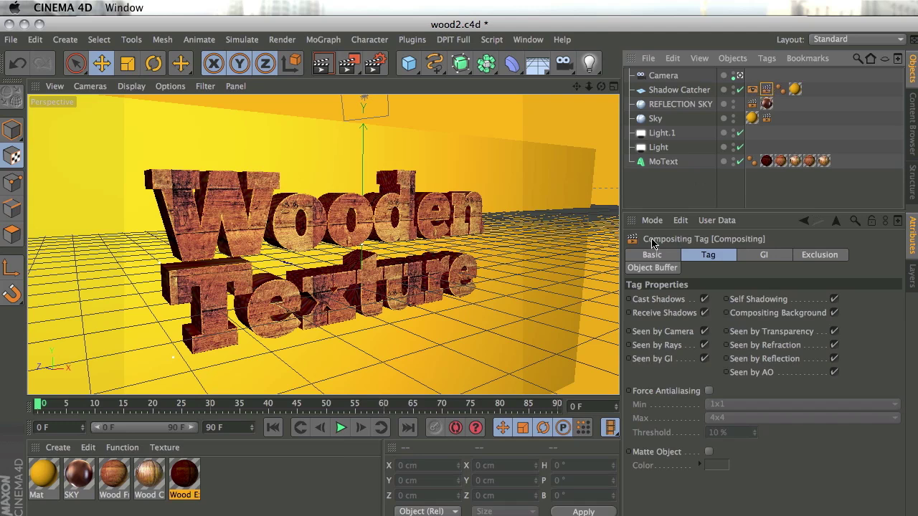
right_click(696, 90)
mouse_move(766, 99)
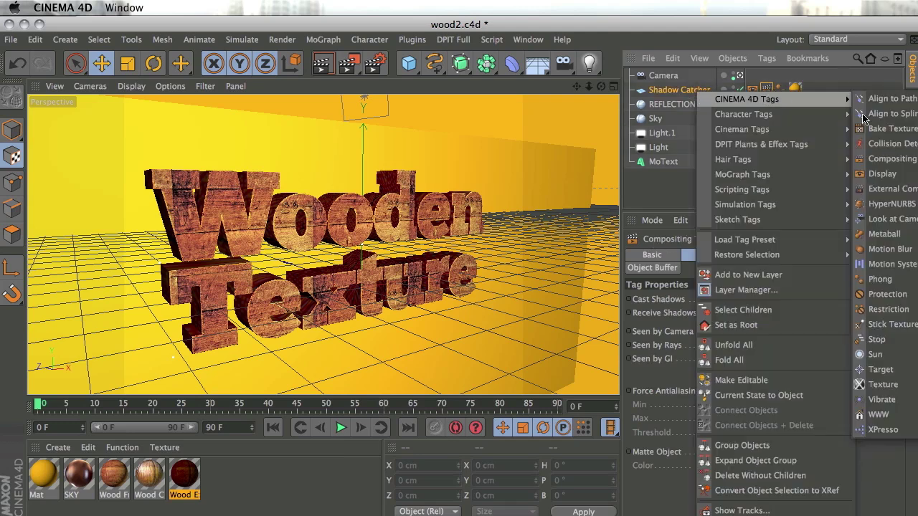
left_click(893, 158)
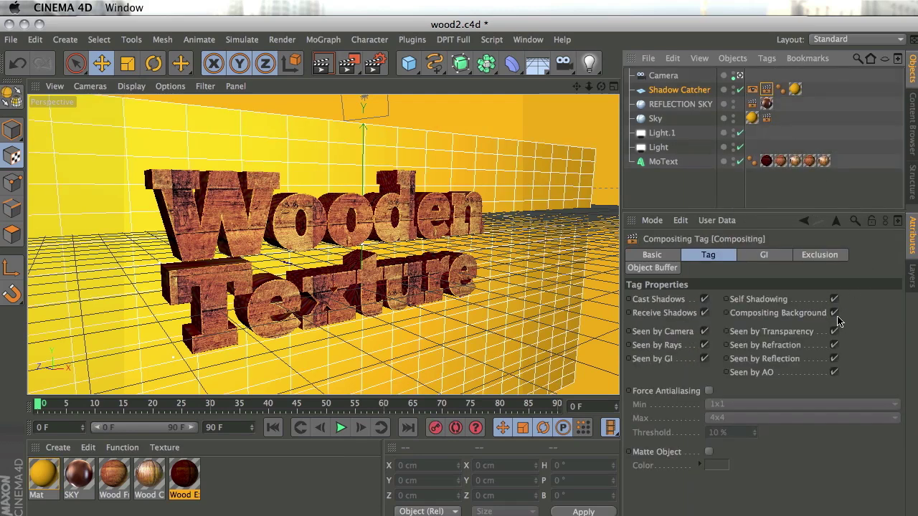
left_click(834, 313)
left_click(685, 177)
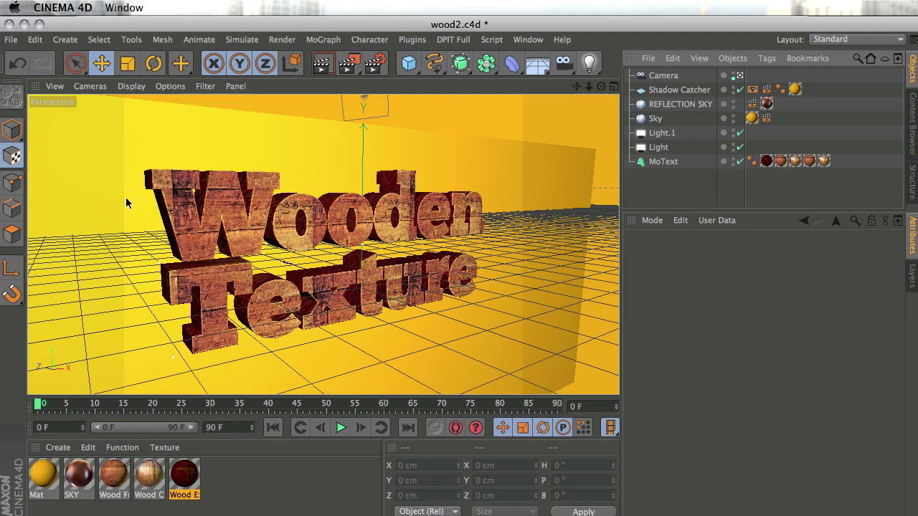
key("ctrl+r")
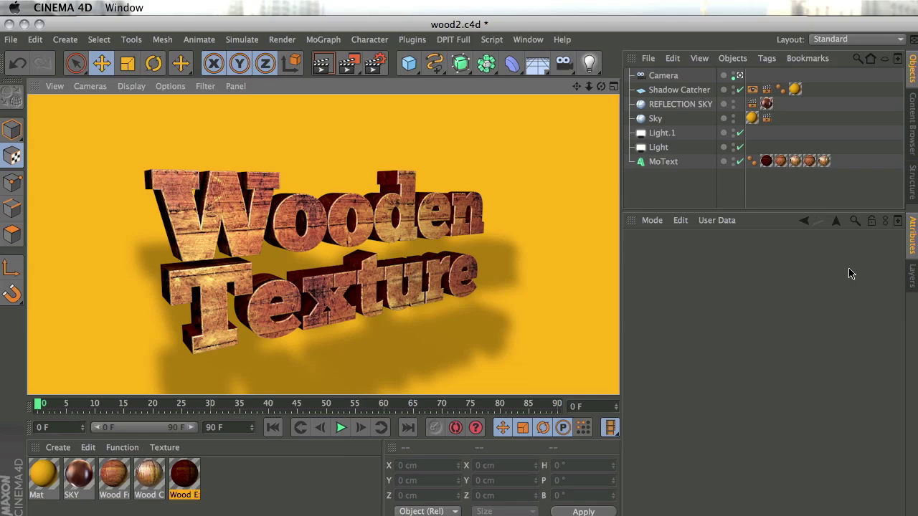
Switch to Chrome and open mographlove.com in a new tab
key("super+Tab")
left_click(645, 426)
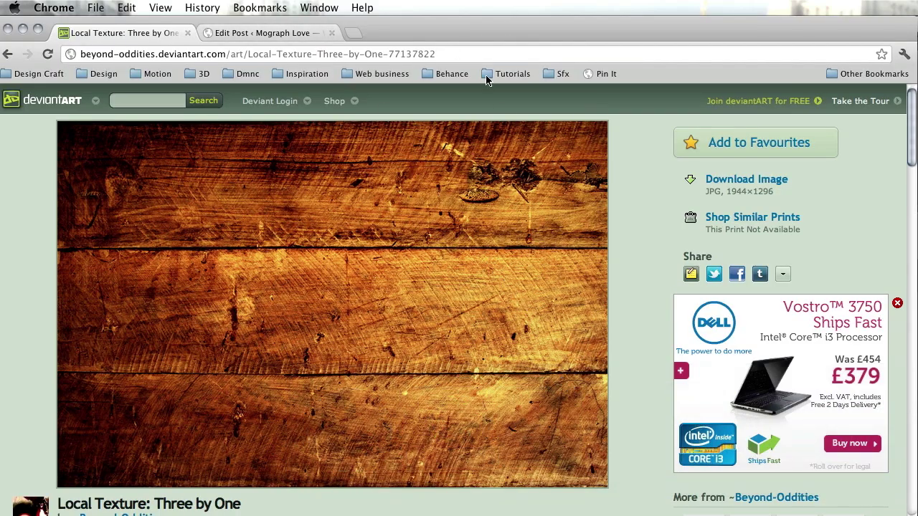
key("super+t")
type("mographlove.com")
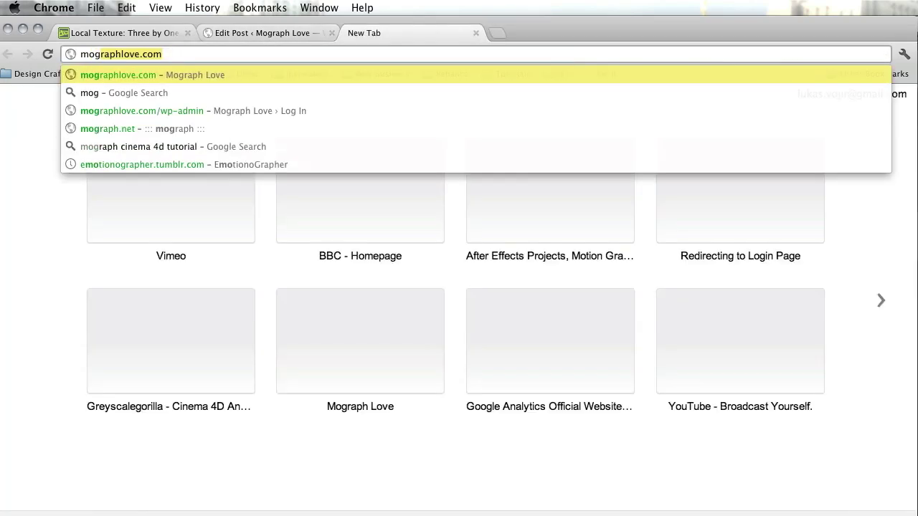
key("Return")
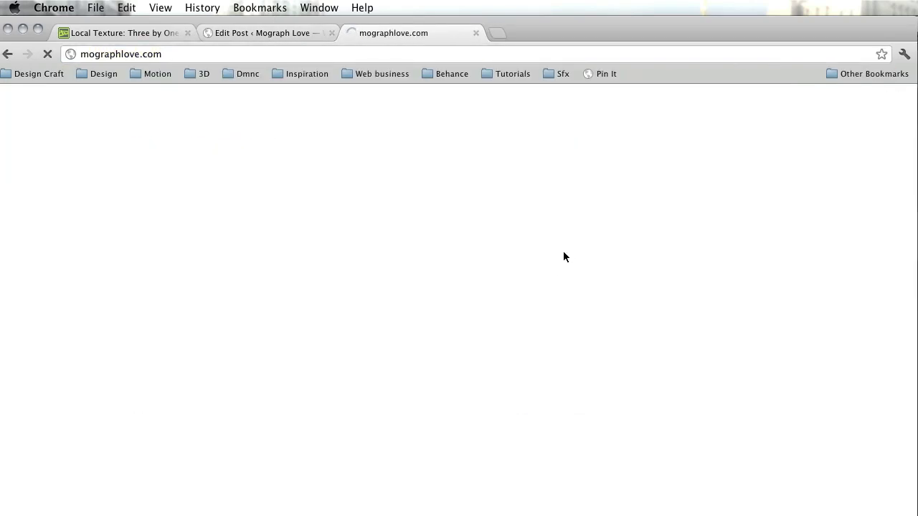